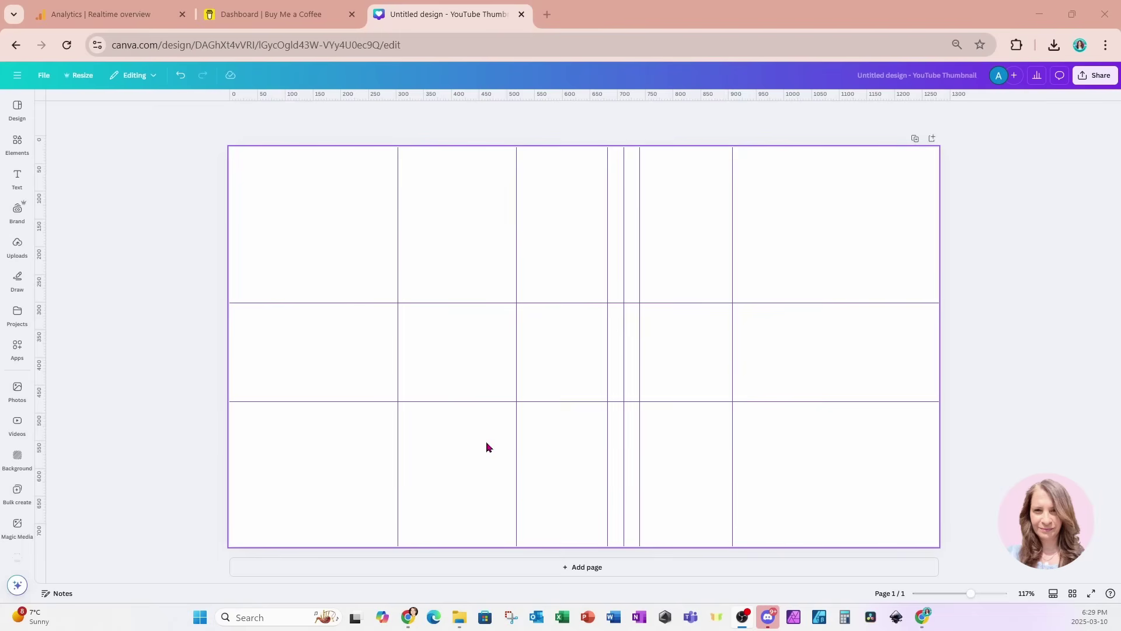
Add a pink rounded square and move its upper-left corner to the intersection of the first vertical and upper horizontal guides
left_click(21, 149)
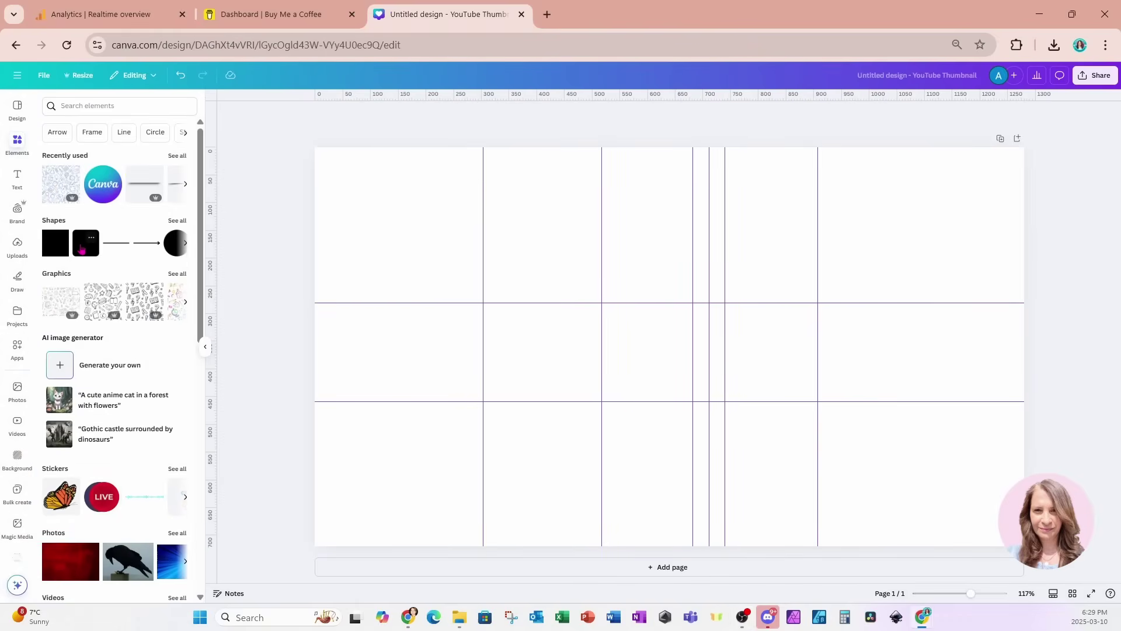
left_click(82, 250)
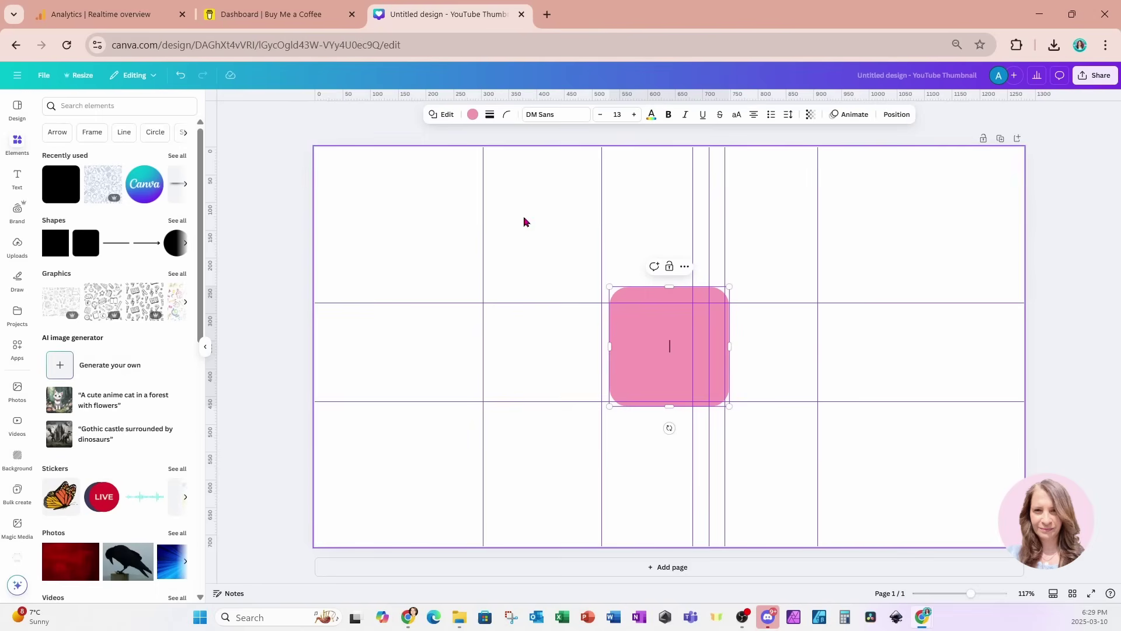
left_click(447, 115)
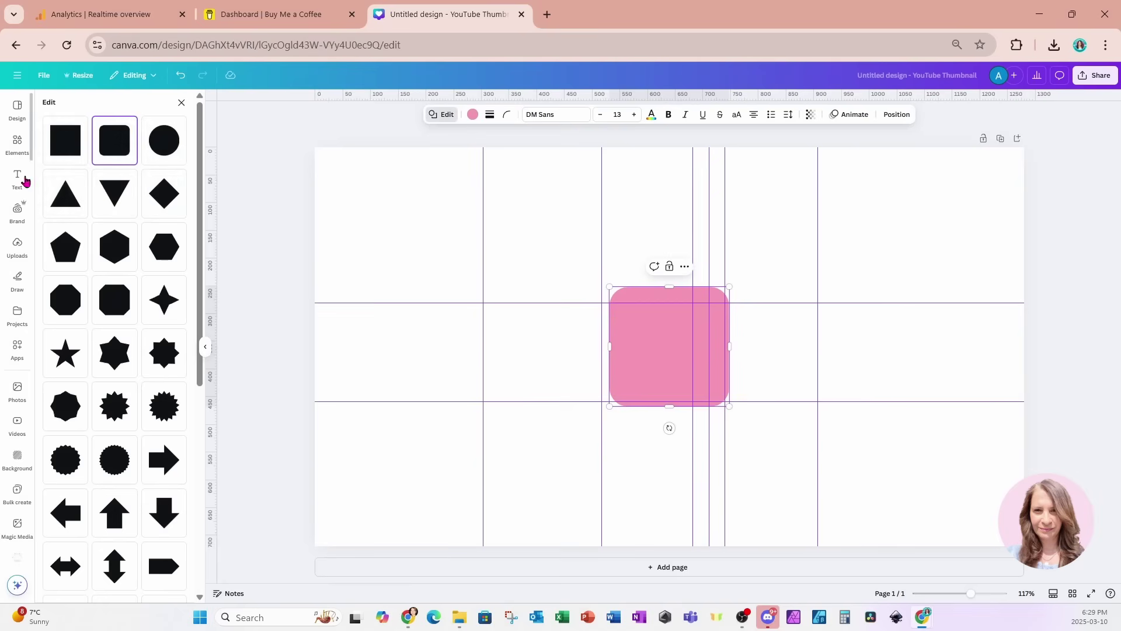
left_click(793, 356)
left_click_drag(665, 361, 533, 374)
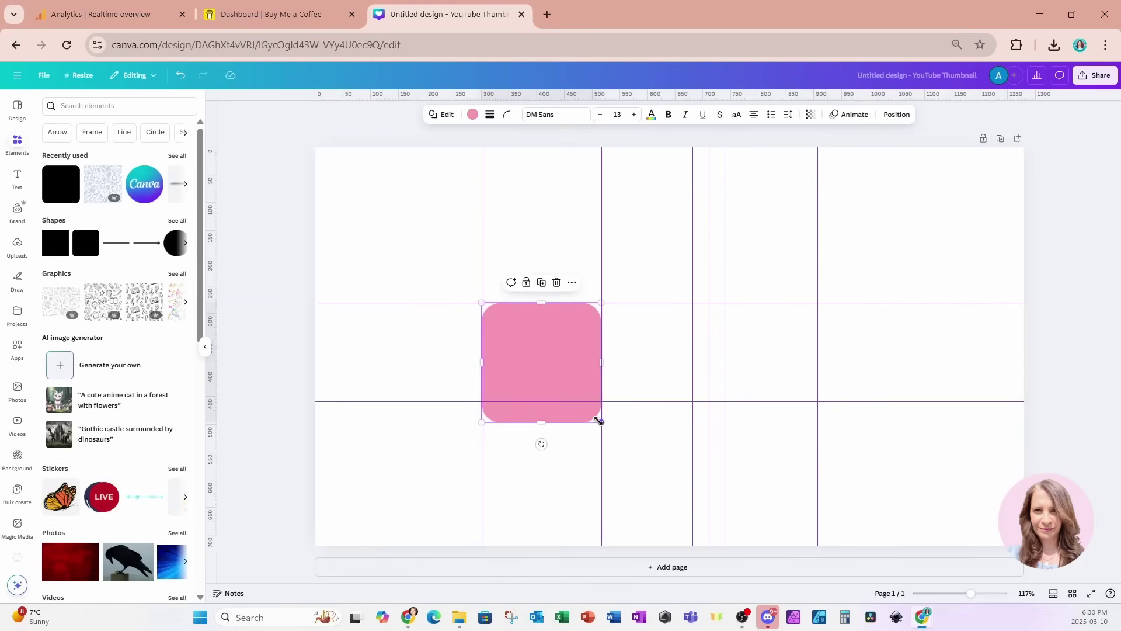
Resize the square into a narrow vertical bar between the horizontal guides and duplicate it twice, aligning one copy to the second vertical guide
left_click_drag(598, 421, 579, 400)
mouse_move(582, 353)
left_mouse_down()
mouse_move(506, 352)
mouse_move(590, 352)
left_mouse_up()
left_click(493, 283)
left_click(588, 283)
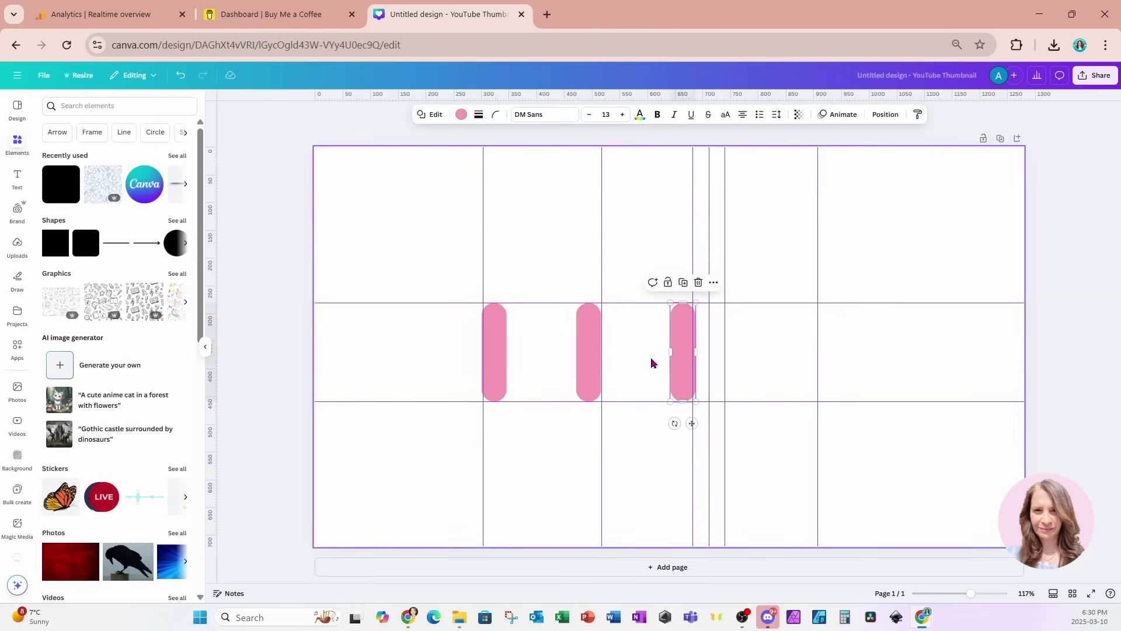
Move the third bar onto the first one and tilt it into a diagonal running down from that bar's upper end
left_click_drag(677, 362, 493, 357)
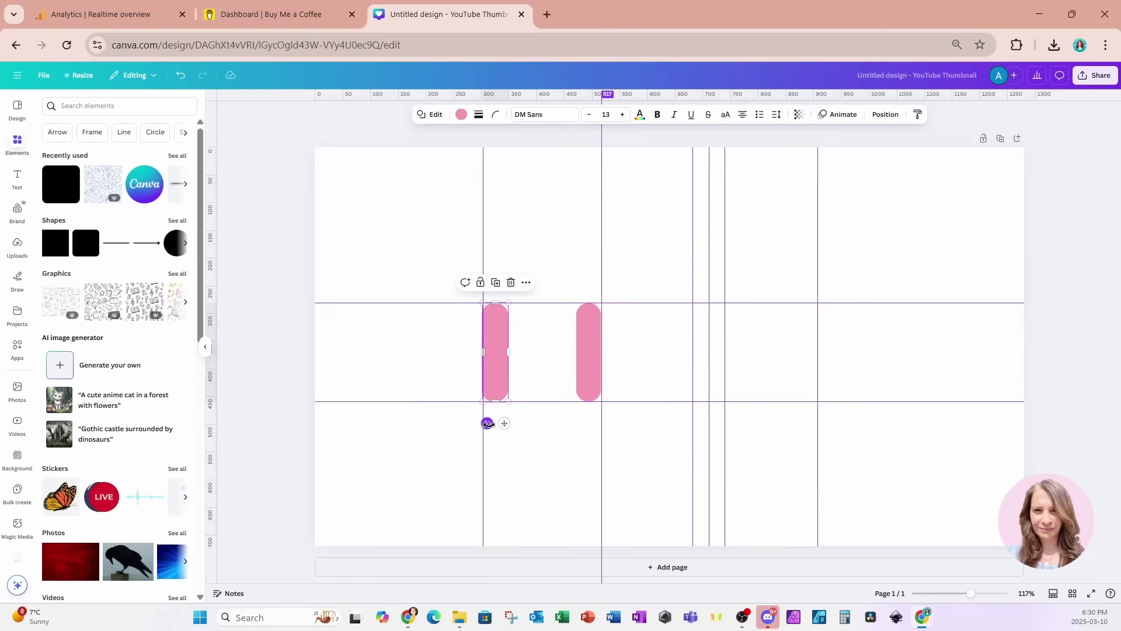
left_click_drag(488, 422, 524, 427)
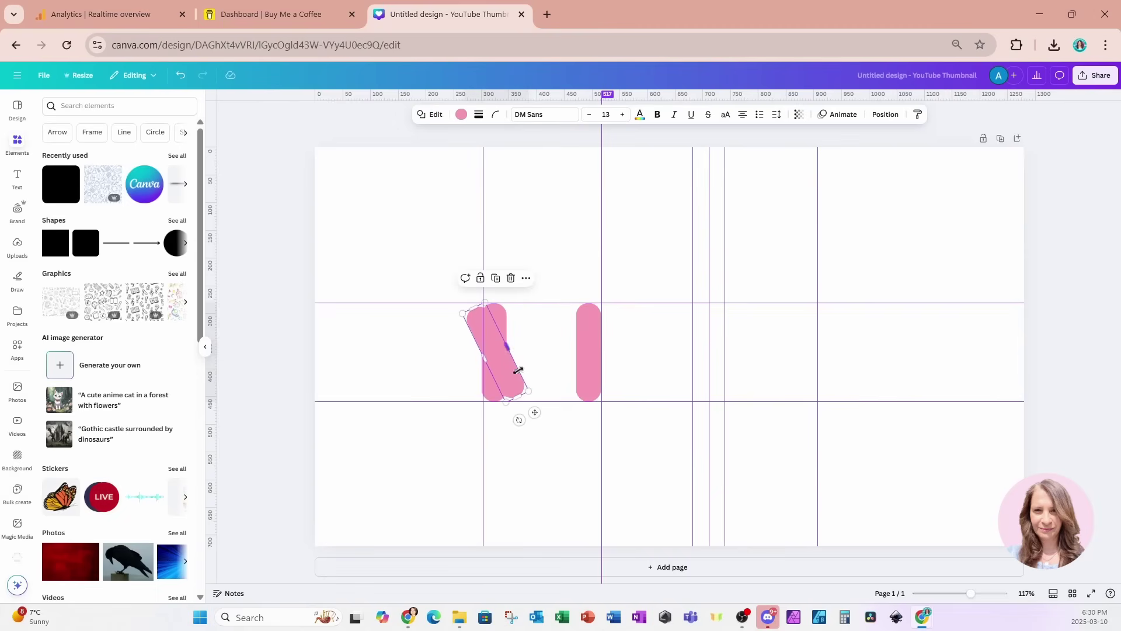
left_click_drag(508, 376, 523, 373)
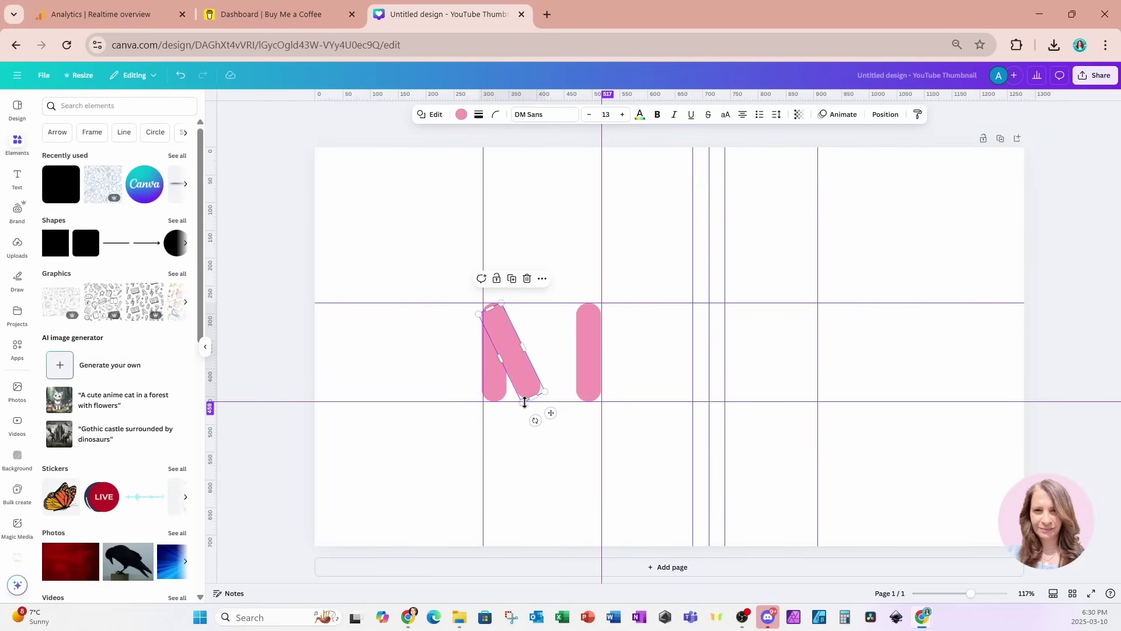
Undo the accidental shift of the lower horizontal guide and lock the guides in the design settings
left_click_drag(522, 402, 524, 407)
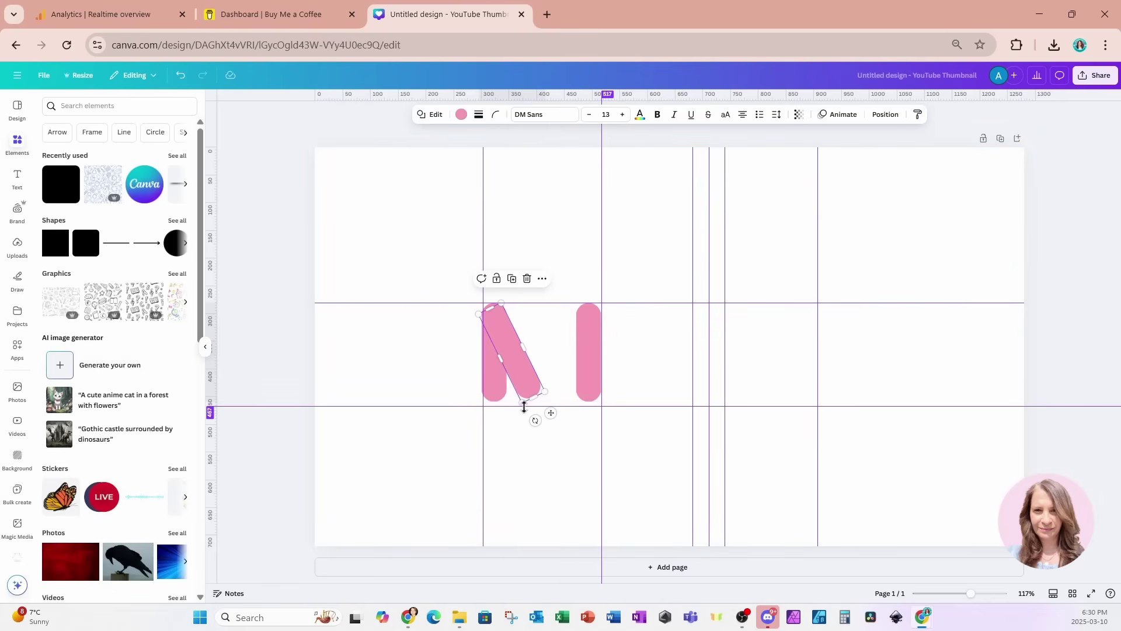
left_click(180, 76)
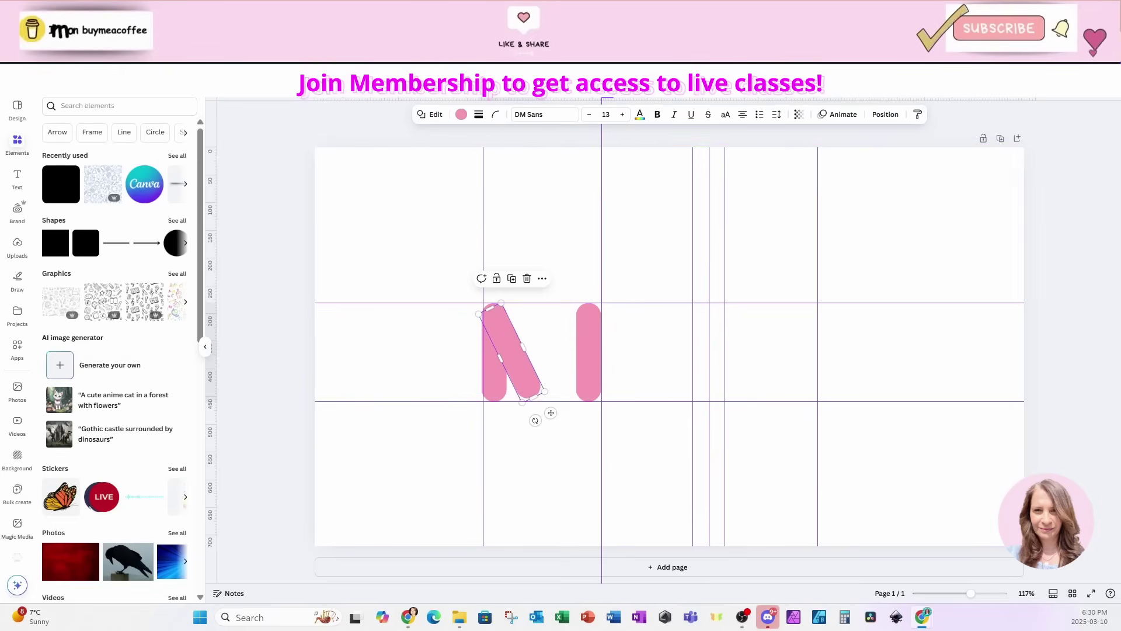
left_click(44, 82)
mouse_move(68, 199)
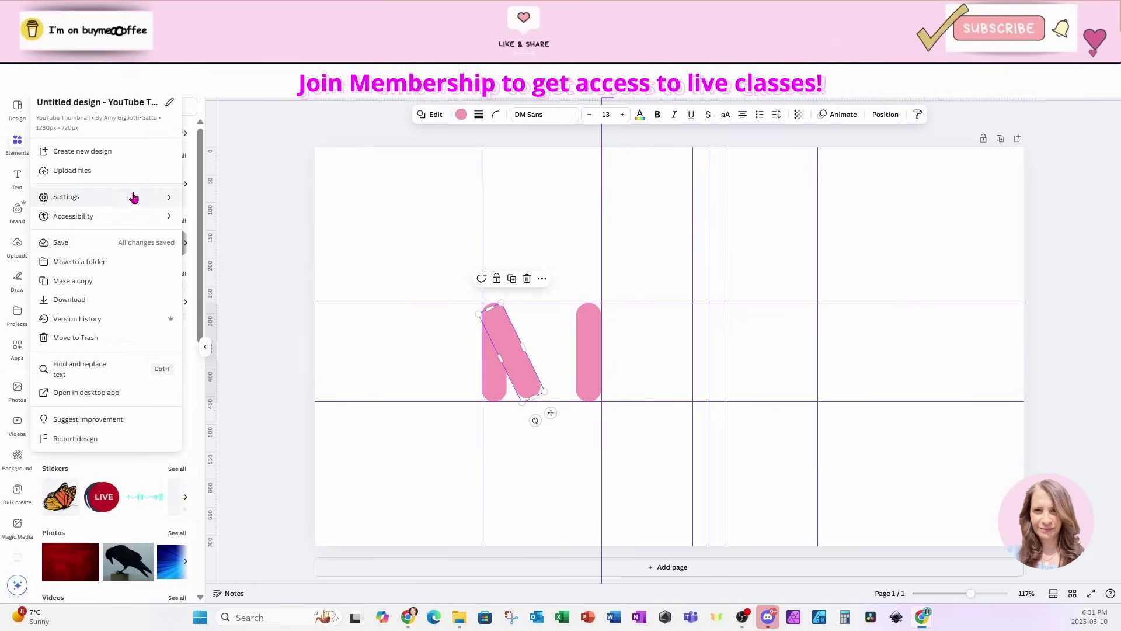
mouse_move(134, 198)
left_click(218, 264)
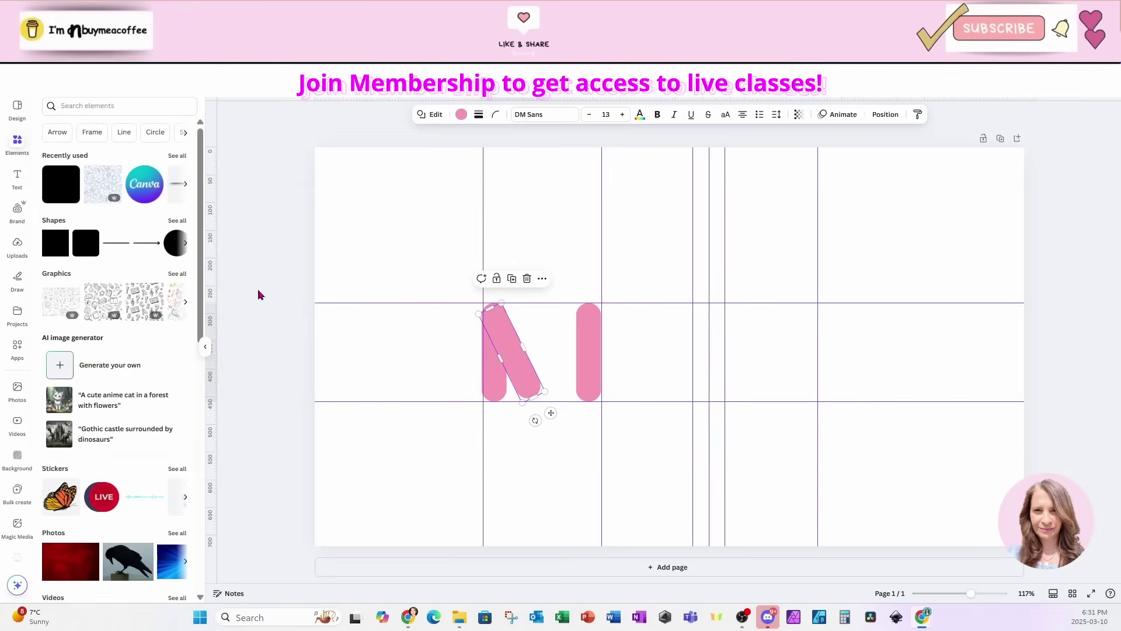
Duplicate the diagonal bar, tilt the copy the opposite way and place it against the second upright to form an M
left_click(446, 406)
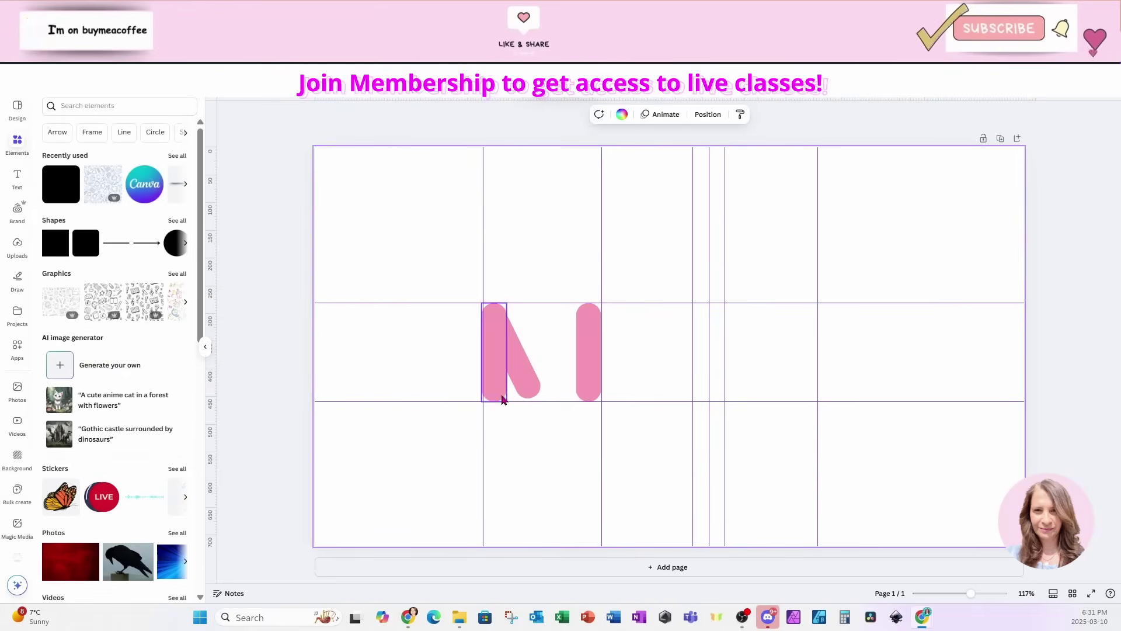
left_click(534, 397)
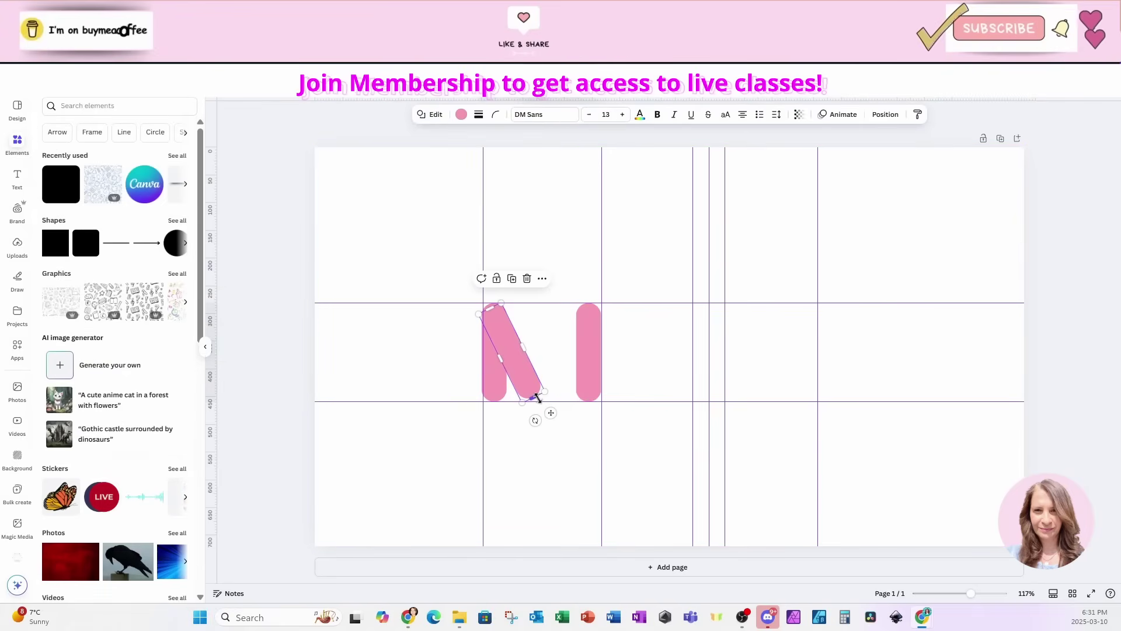
left_click_drag(537, 397, 485, 433)
left_click_drag(510, 358, 570, 344)
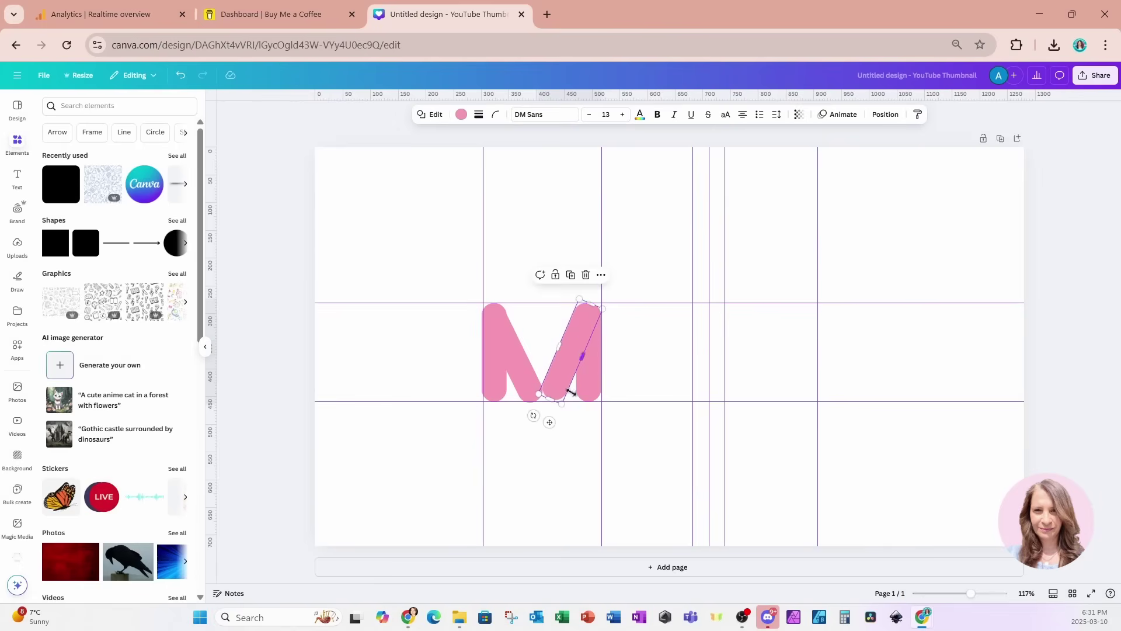
left_click_drag(533, 415, 523, 413)
Adjust the tilt of the M's two diagonal bars so their lower ends overlap midway between the uprights
left_click(518, 349)
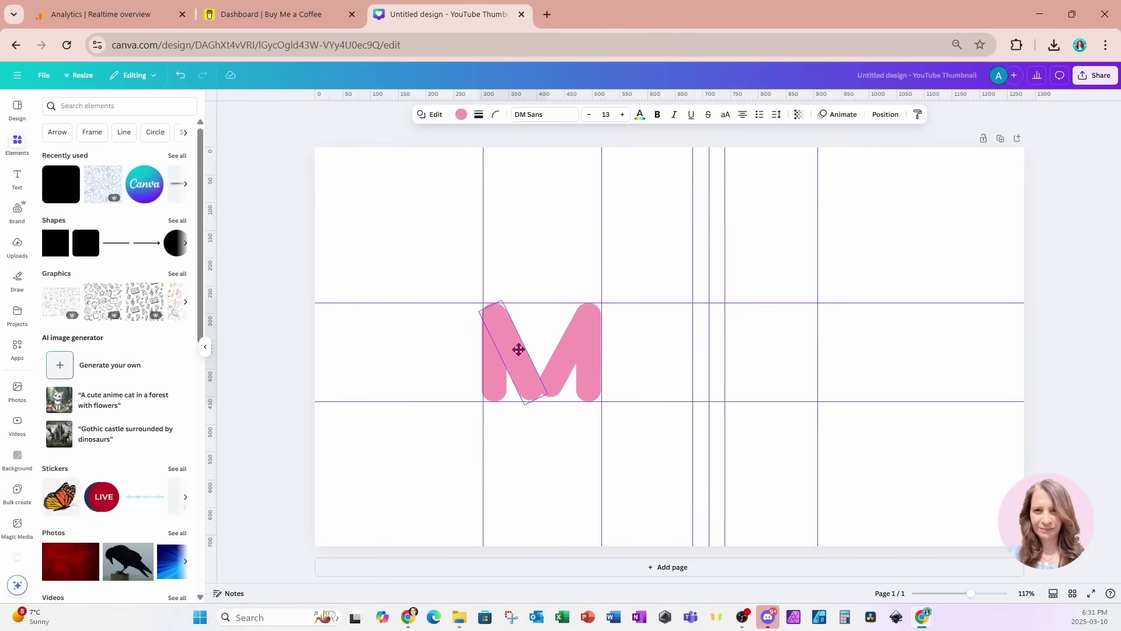
mouse_move(537, 399)
left_mouse_down()
mouse_move(548, 411)
mouse_move(536, 406)
left_mouse_up()
left_click(553, 386)
left_click(561, 455)
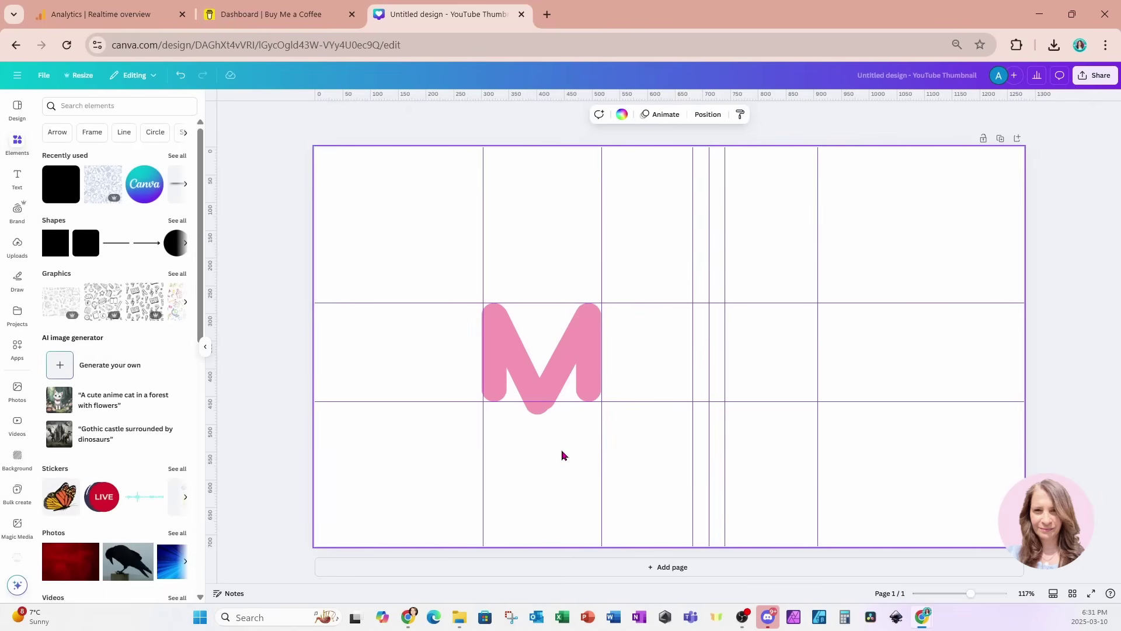
Realign the M's left diagonal with the upright's upper end and shorten both diagonals so they meet in a clean point above the lower guide
left_click(525, 370)
left_click(549, 404)
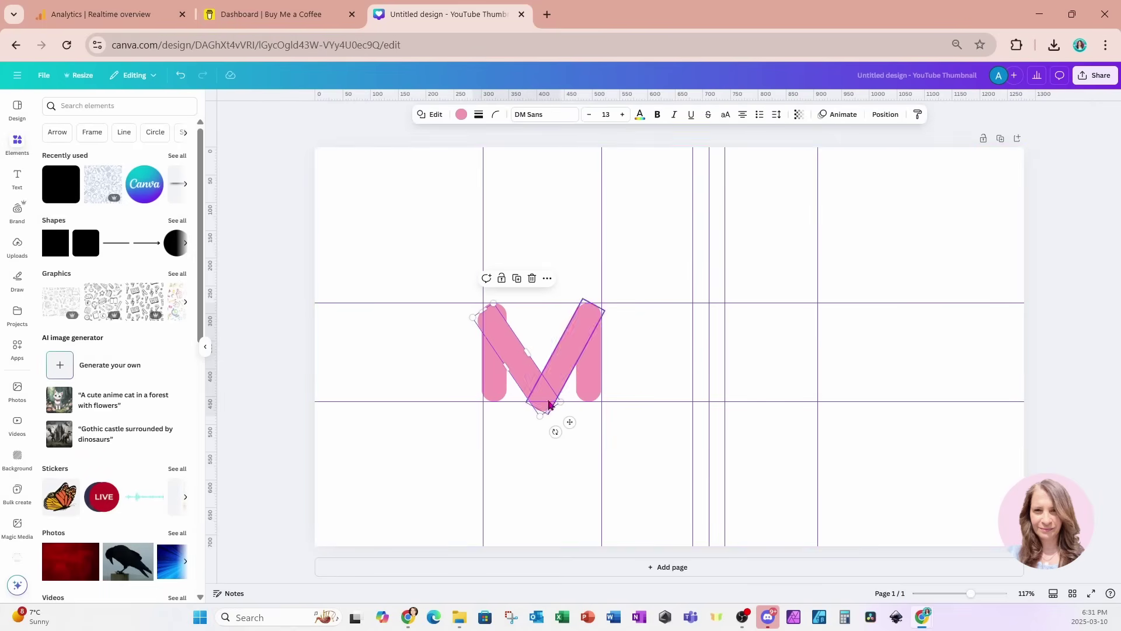
left_click_drag(520, 375, 533, 363)
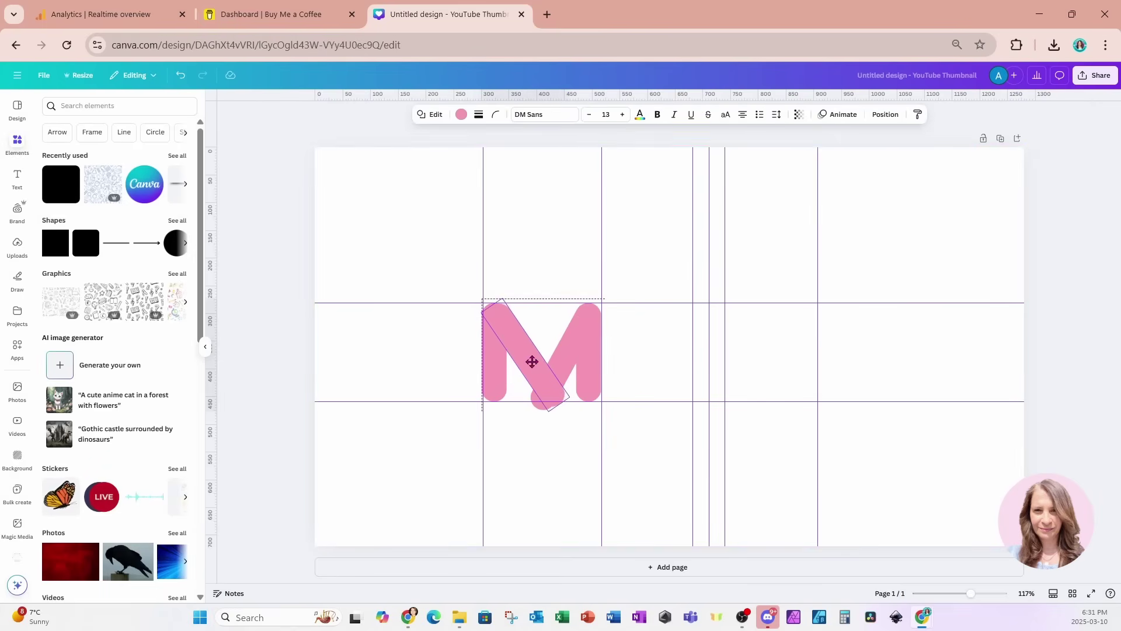
left_click_drag(558, 403, 546, 383)
left_click(556, 385)
left_click_drag(520, 423, 534, 390)
left_click(544, 453)
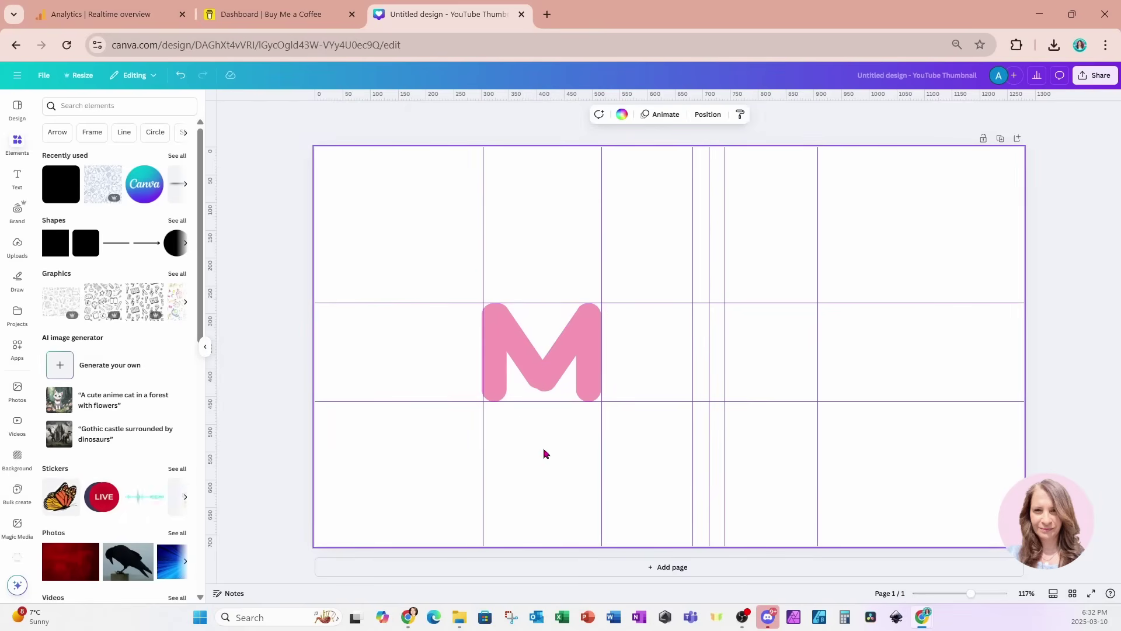
left_click(528, 367)
key("Escape")
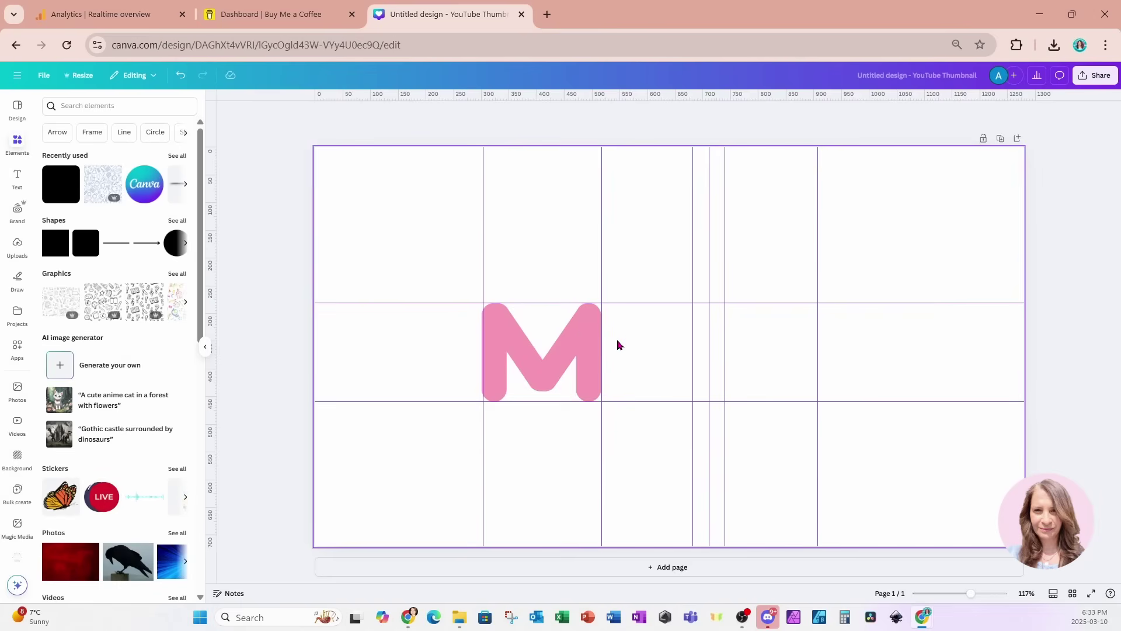
Add a straight black line beside the M, just below the upper horizontal guide, and set its line weight to 46
key("l")
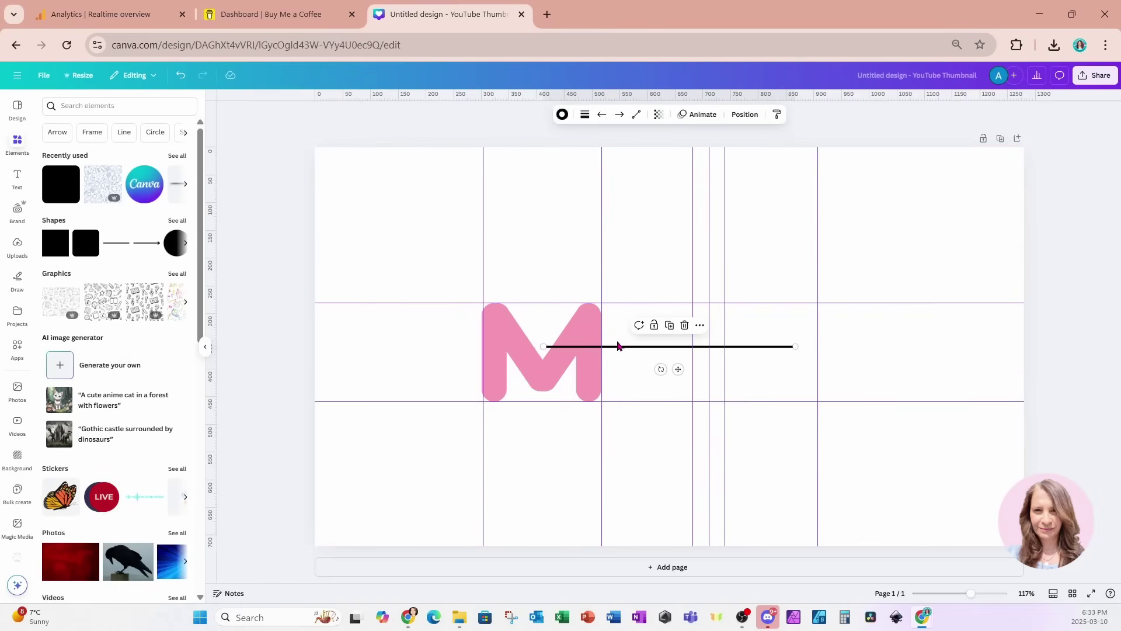
left_click_drag(677, 369, 742, 338)
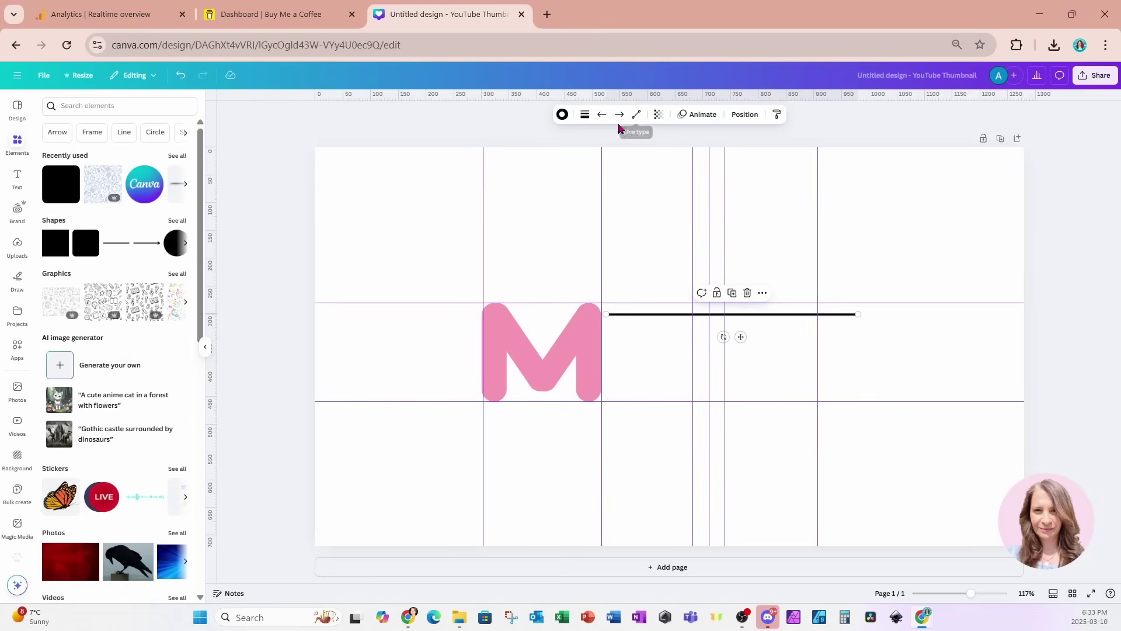
left_click(585, 116)
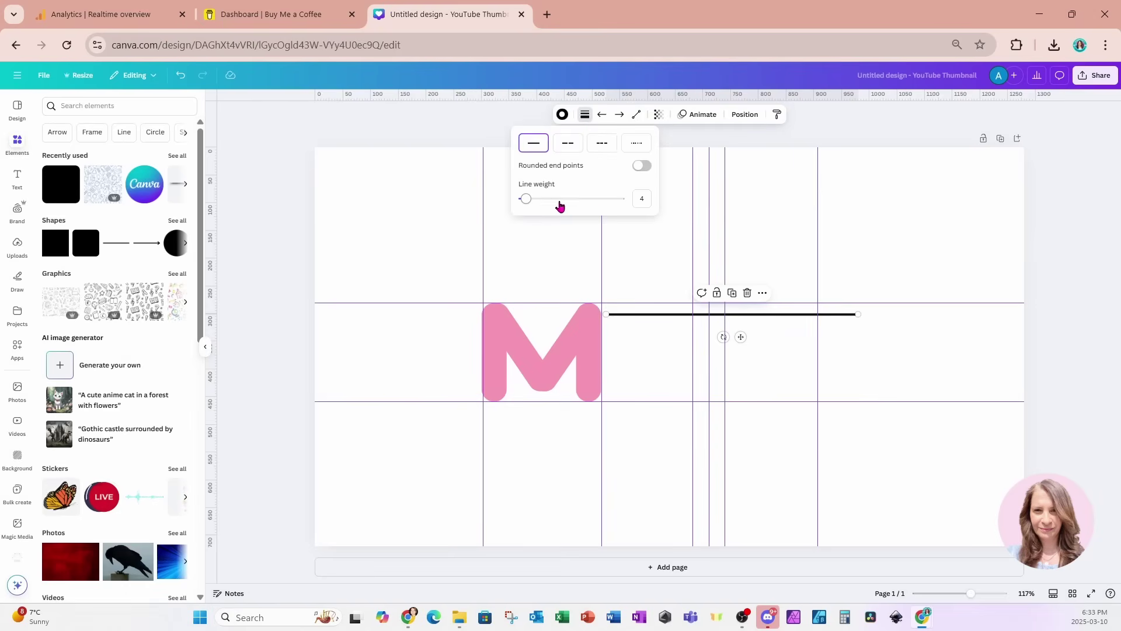
left_click_drag(526, 199, 562, 202)
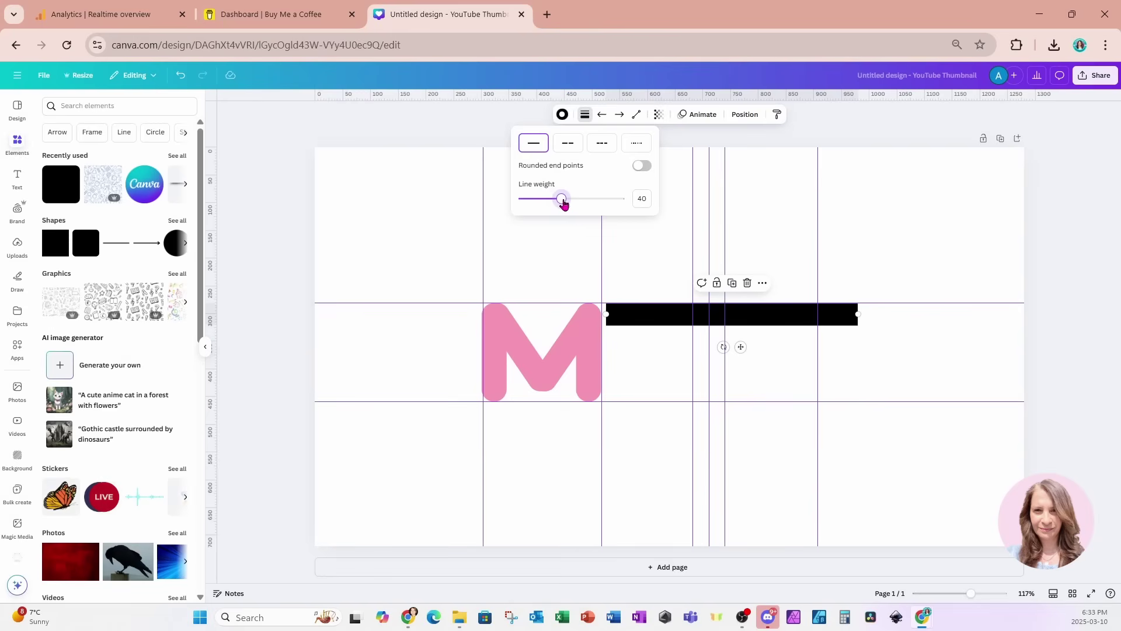
left_click_drag(741, 347, 740, 349)
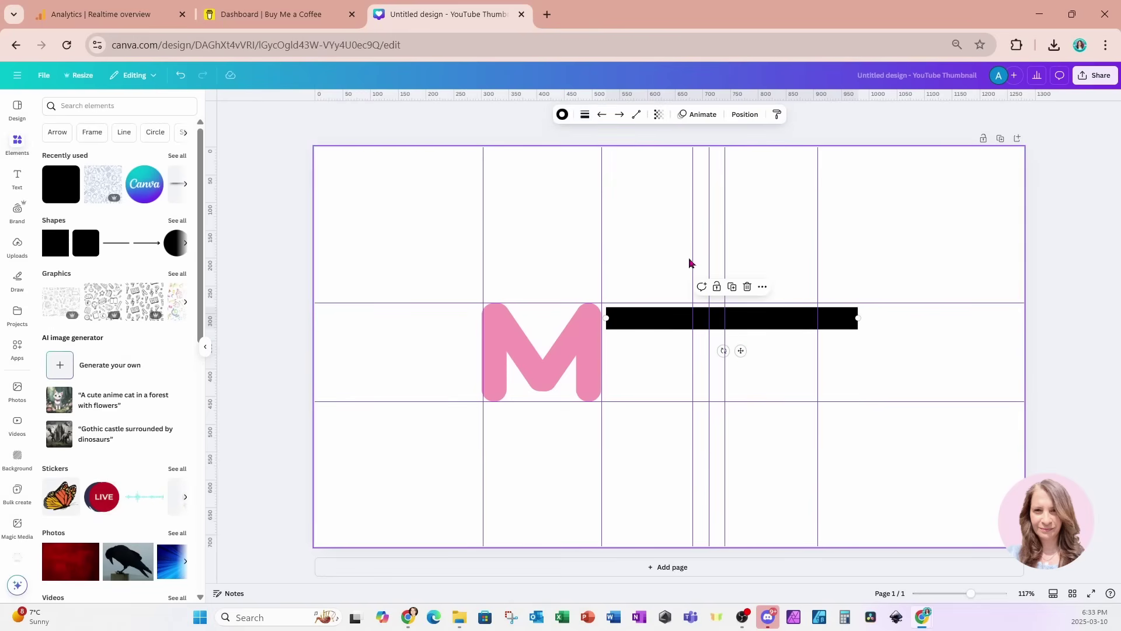
left_click(585, 115)
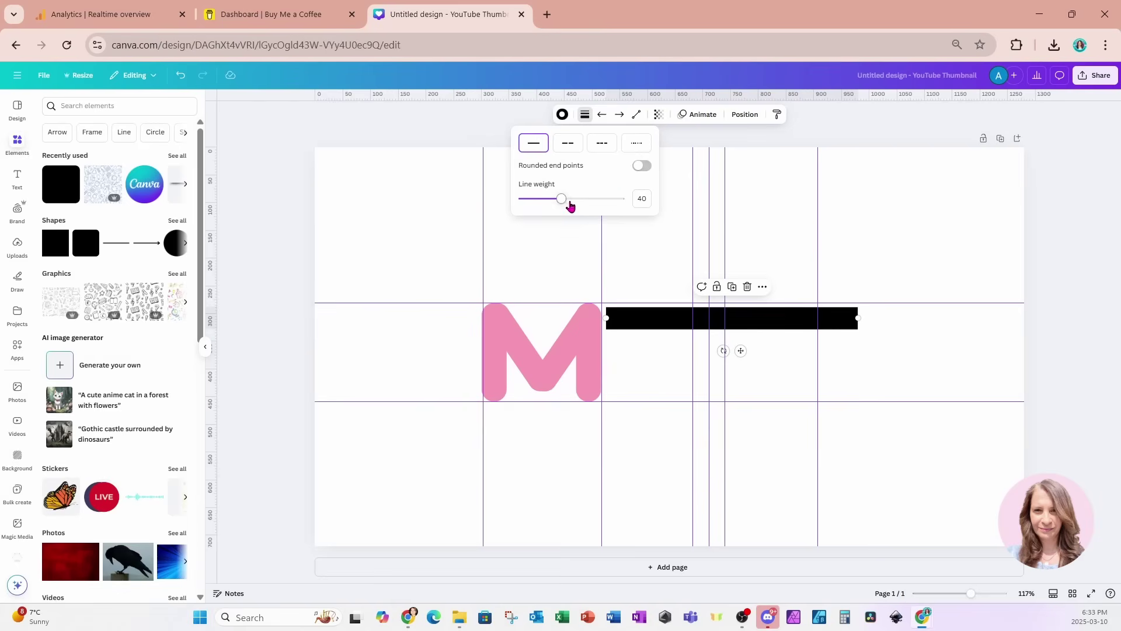
left_click_drag(562, 201, 568, 203)
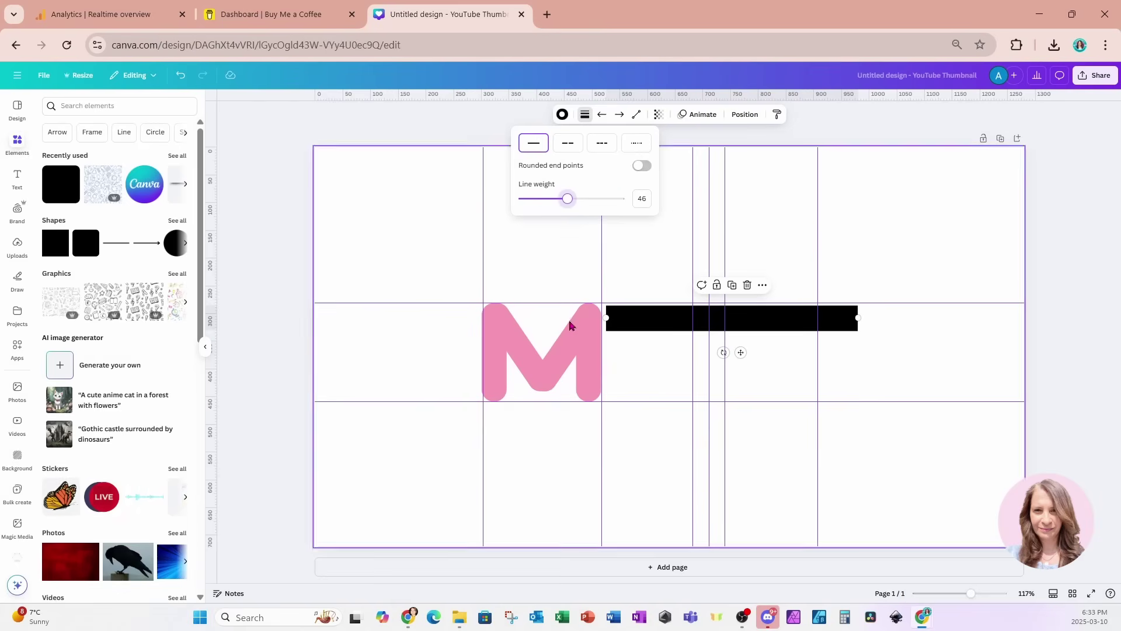
left_click(632, 368)
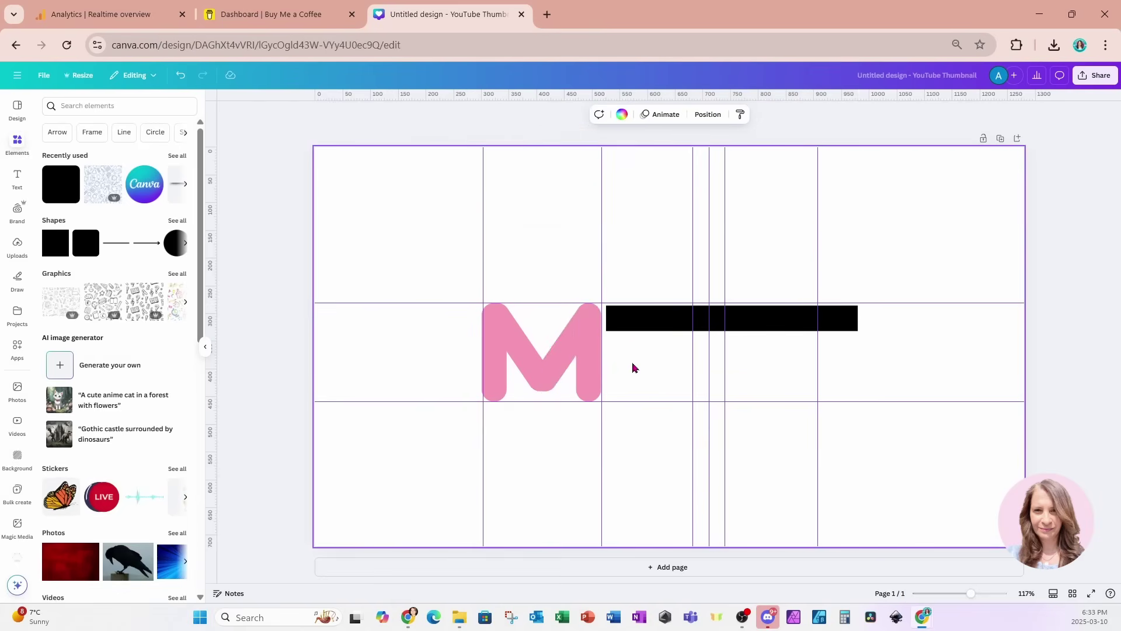
Change the thick black line's type to Elbowed
left_click(640, 323)
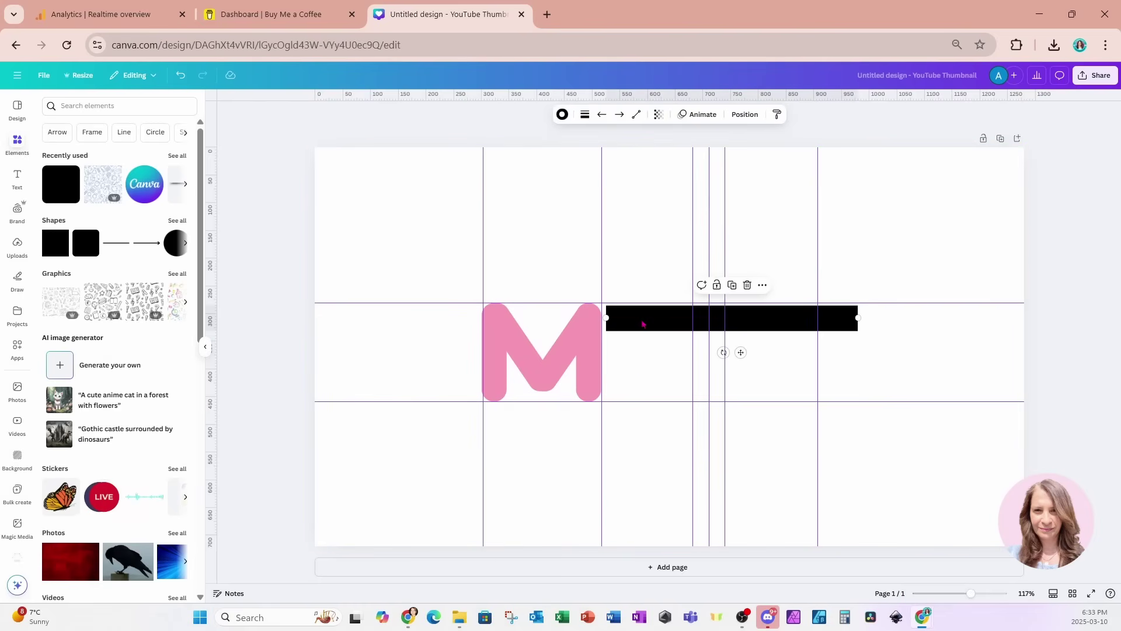
left_click(637, 116)
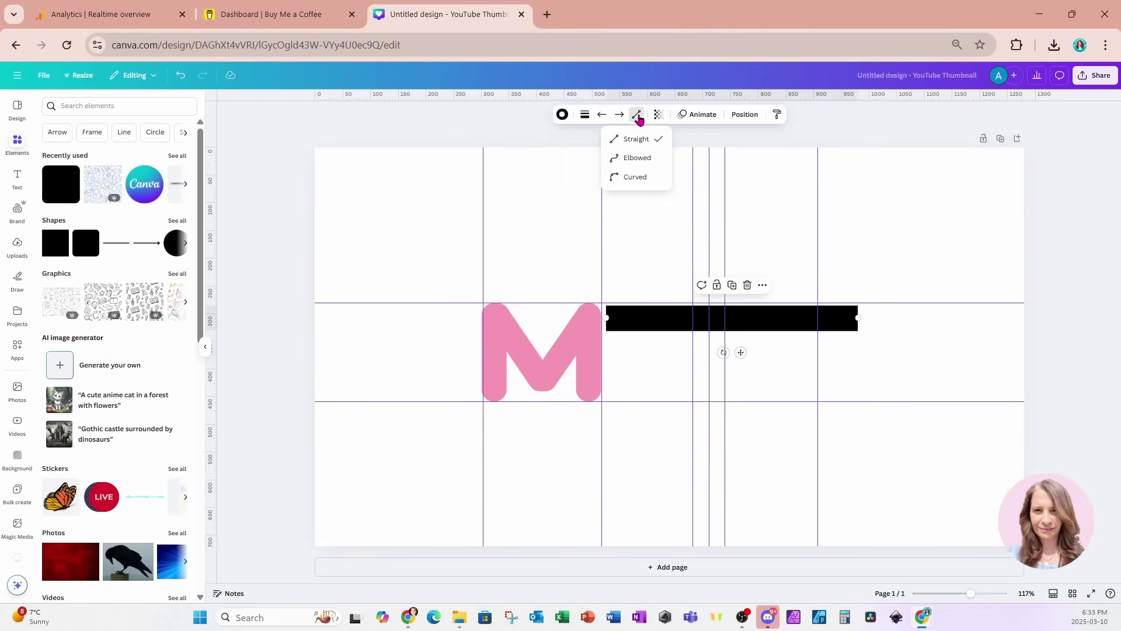
left_click(639, 159)
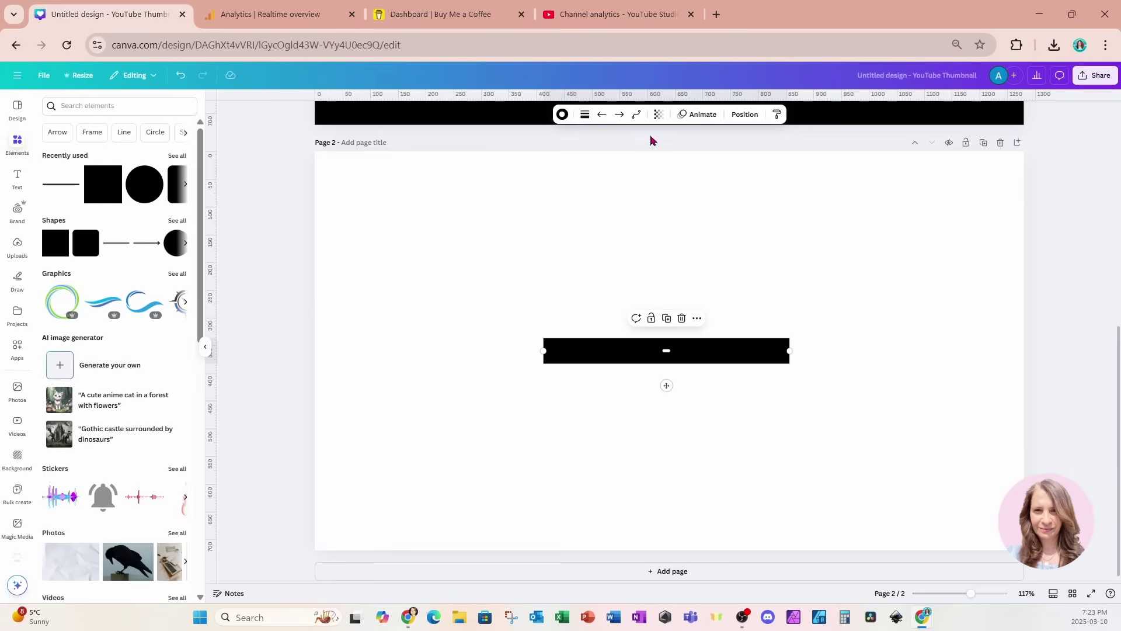
left_click(636, 115)
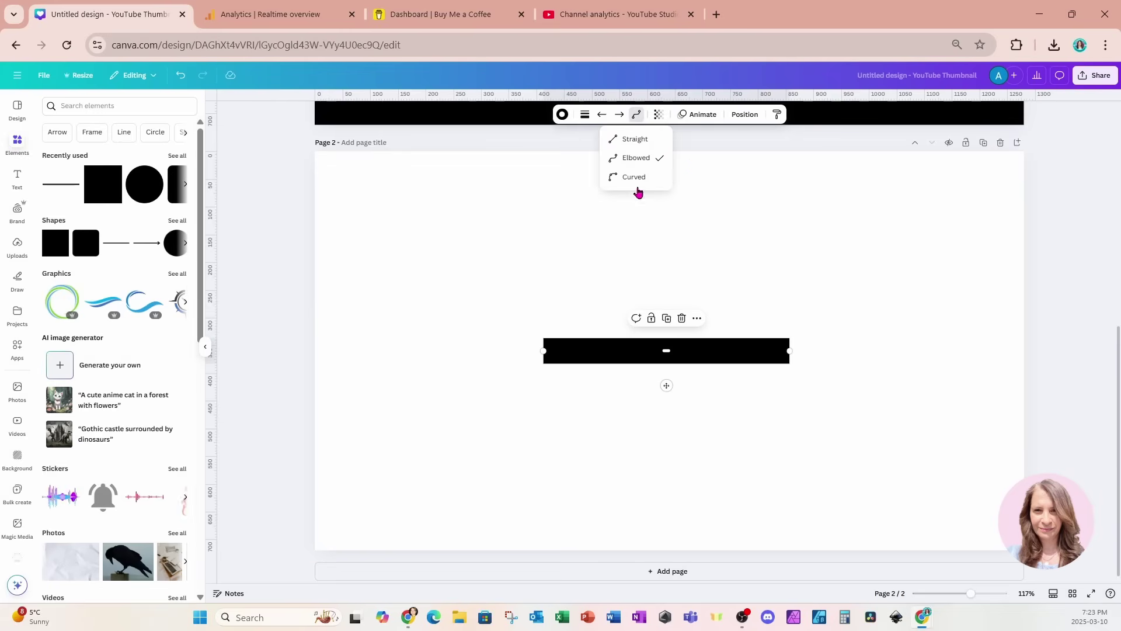
left_click(686, 195)
Raise the elbowed line's right end to form a rounded two-bend step and shift its vertical middle segment slightly left
left_click(753, 354)
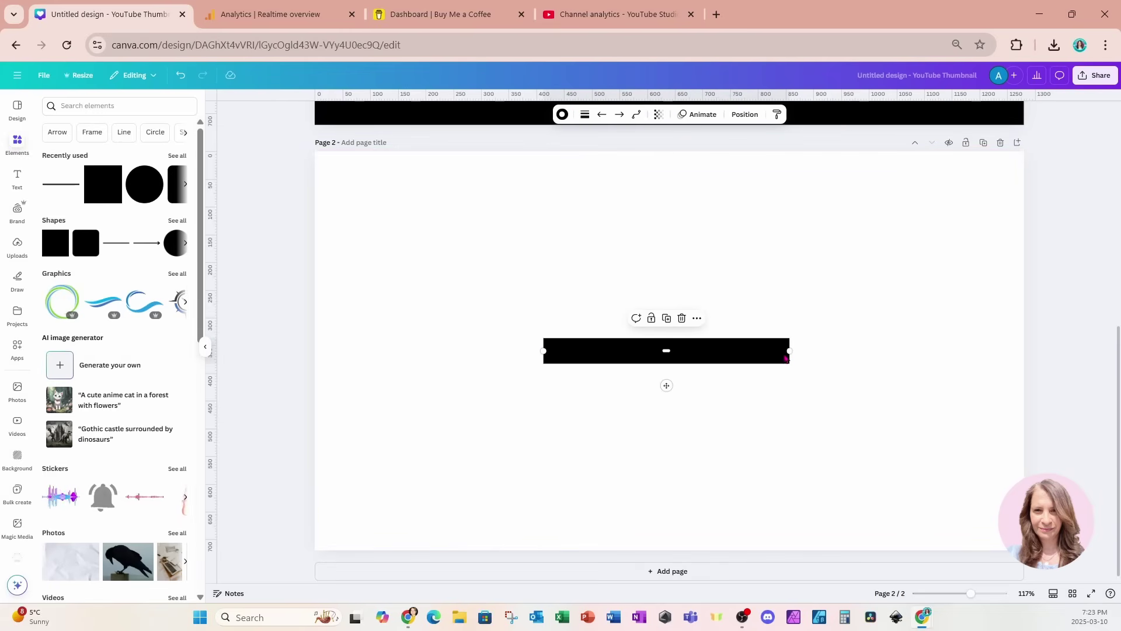
left_click_drag(790, 351, 772, 306)
mouse_move(657, 328)
left_mouse_down()
mouse_move(601, 328)
mouse_move(700, 328)
mouse_move(638, 328)
left_mouse_up()
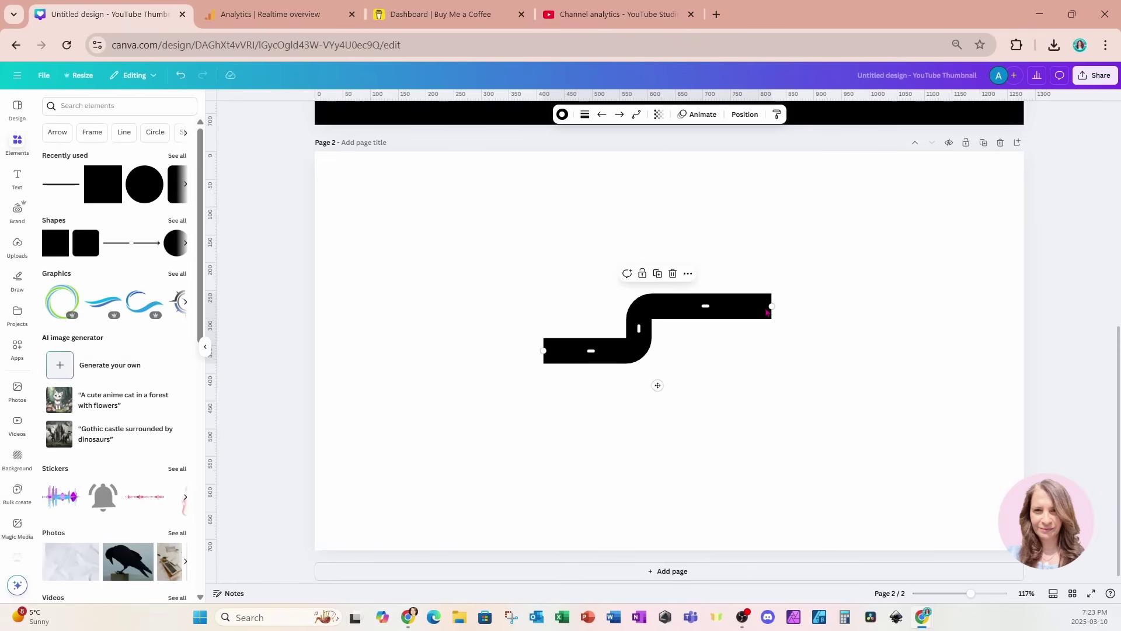
Extend the upper end of the elbowed line on page 2 to the right, and pull that end down below the line
left_click_drag(772, 306, 848, 305)
mouse_move(743, 306)
left_mouse_down()
mouse_move(743, 327)
mouse_move(743, 306)
left_mouse_up()
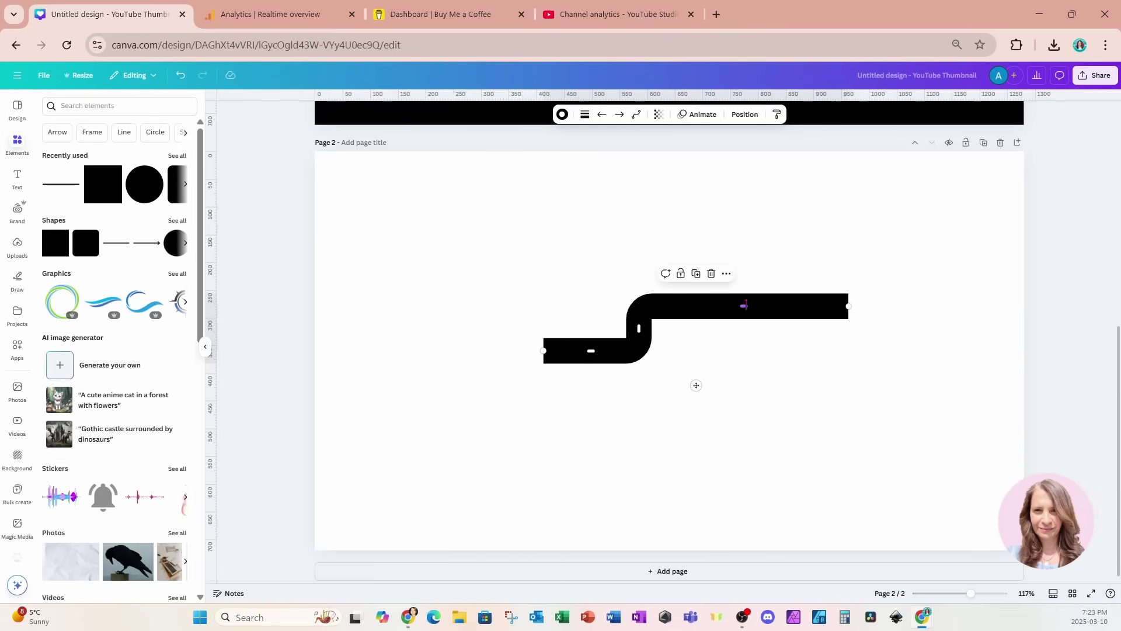
left_click_drag(849, 306, 885, 445)
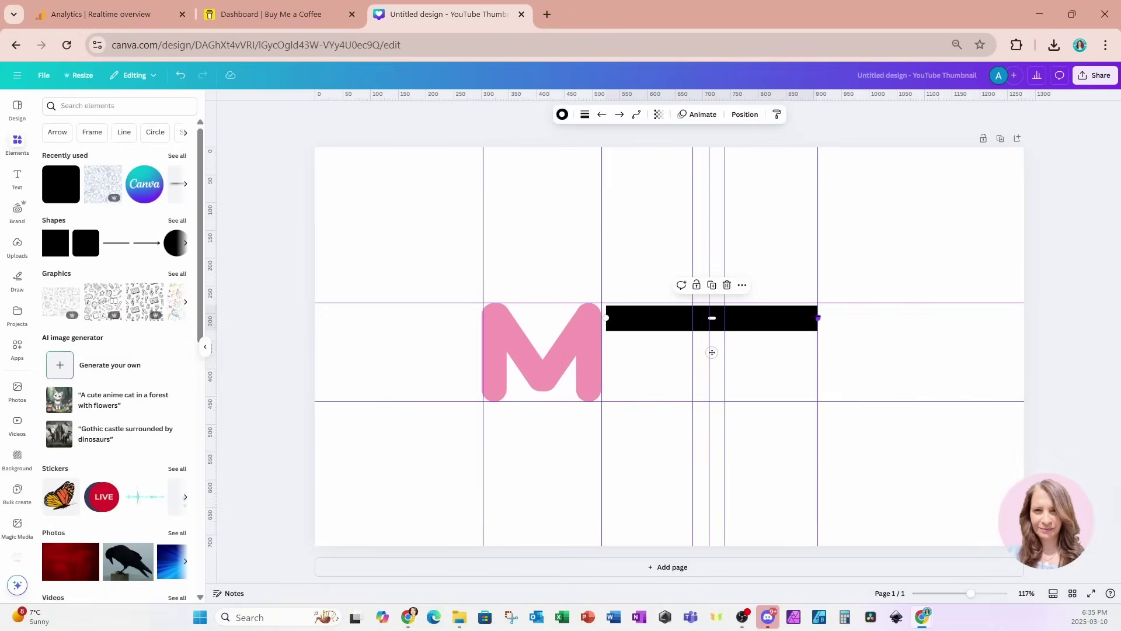
Pull the black elbowed line's right end down to the lower guide and raise its lower horizontal segment midway between the guides, adding another bend
mouse_move(817, 318)
left_mouse_down()
mouse_move(731, 318)
mouse_move(728, 390)
mouse_move(827, 389)
left_mouse_up()
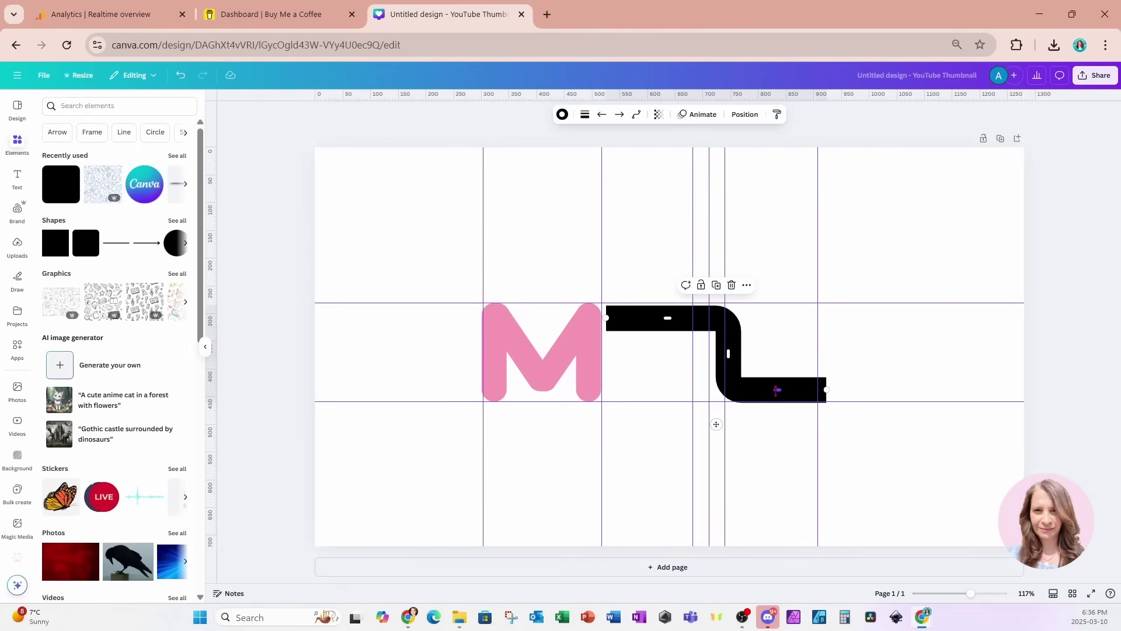
left_click_drag(777, 389, 710, 337)
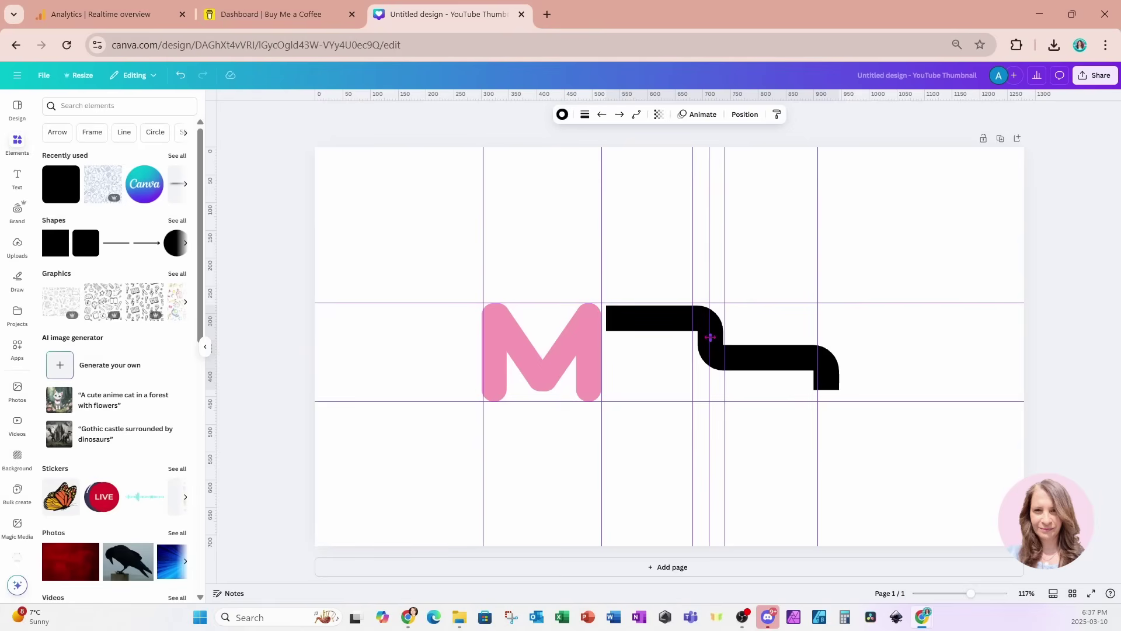
left_click_drag(710, 337, 710, 337)
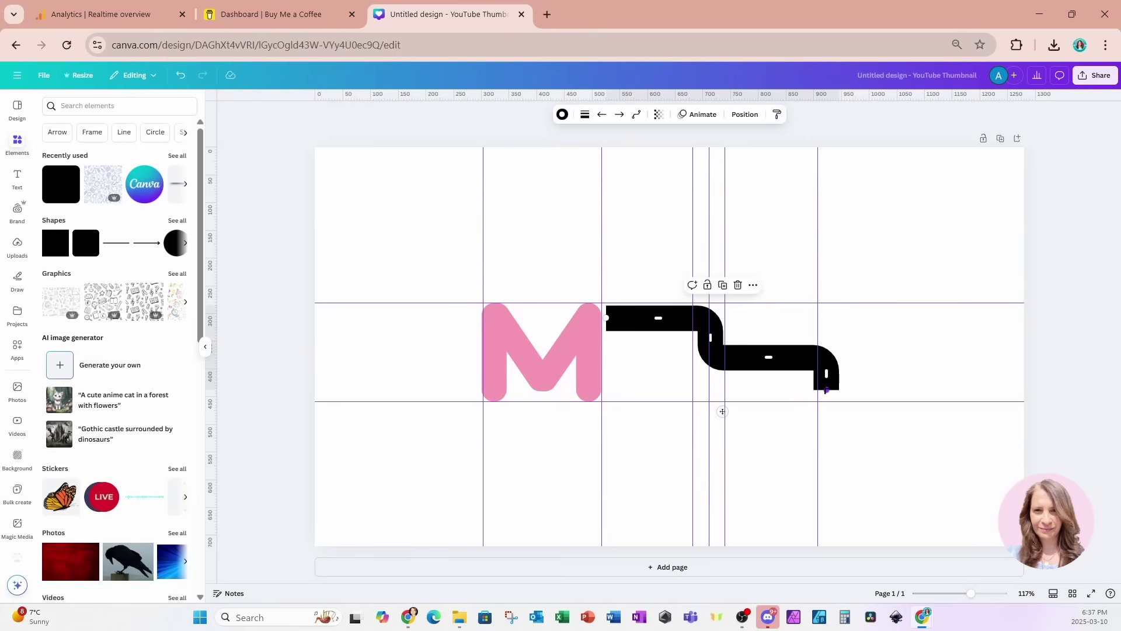
Fold the elbowed line's free end back left along the lower guide, ending at the first of the three closely spaced vertical guides
left_click_drag(827, 390, 724, 396)
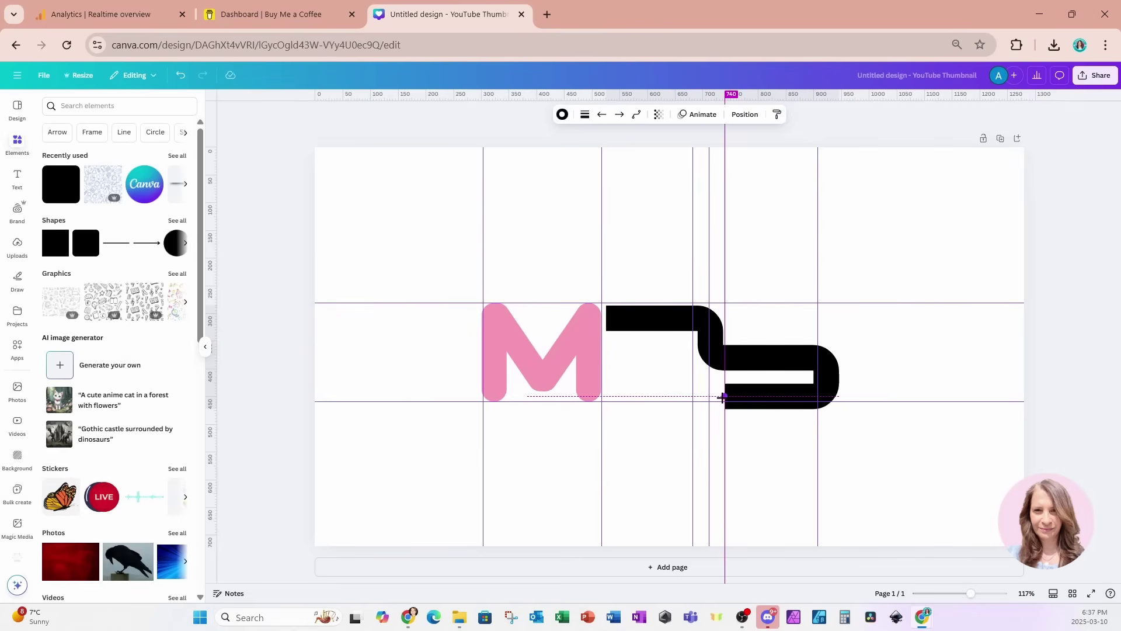
left_click_drag(723, 398, 723, 397)
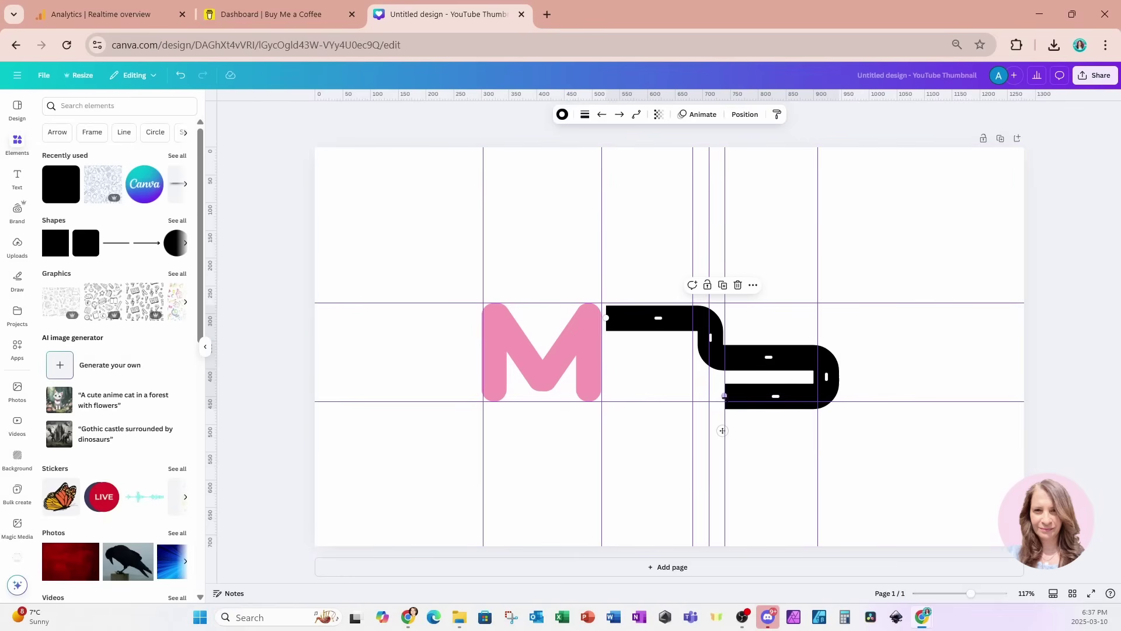
left_click_drag(724, 397, 692, 397)
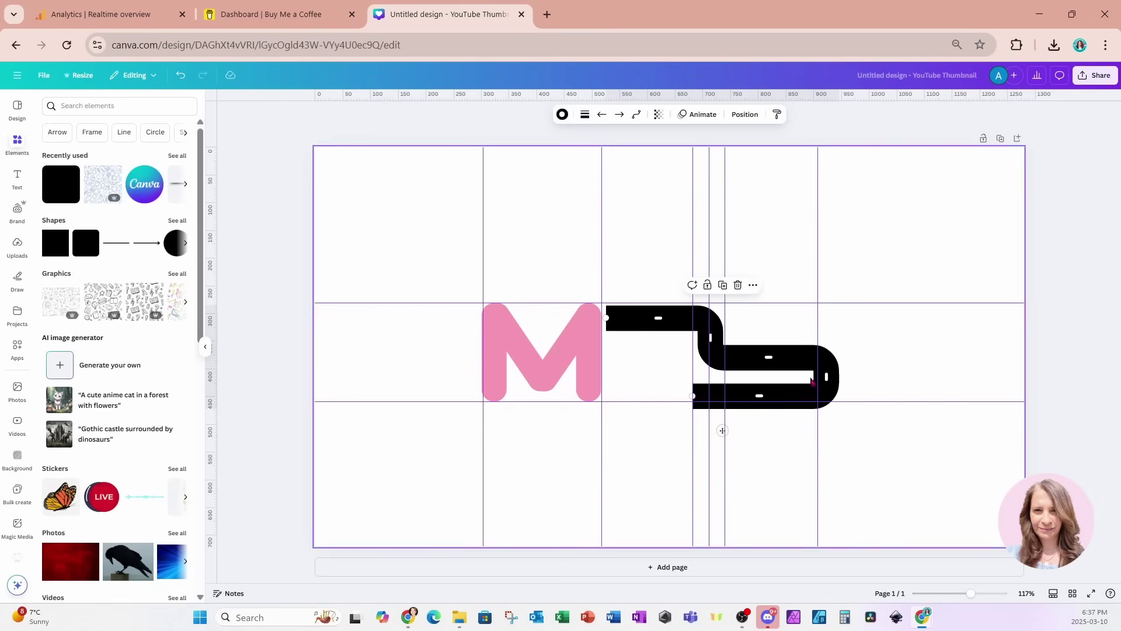
Shift the line's outer bend left onto the rightmost vertical guide, and recolor the line violet from the default solid colors
left_click_drag(826, 377, 805, 377)
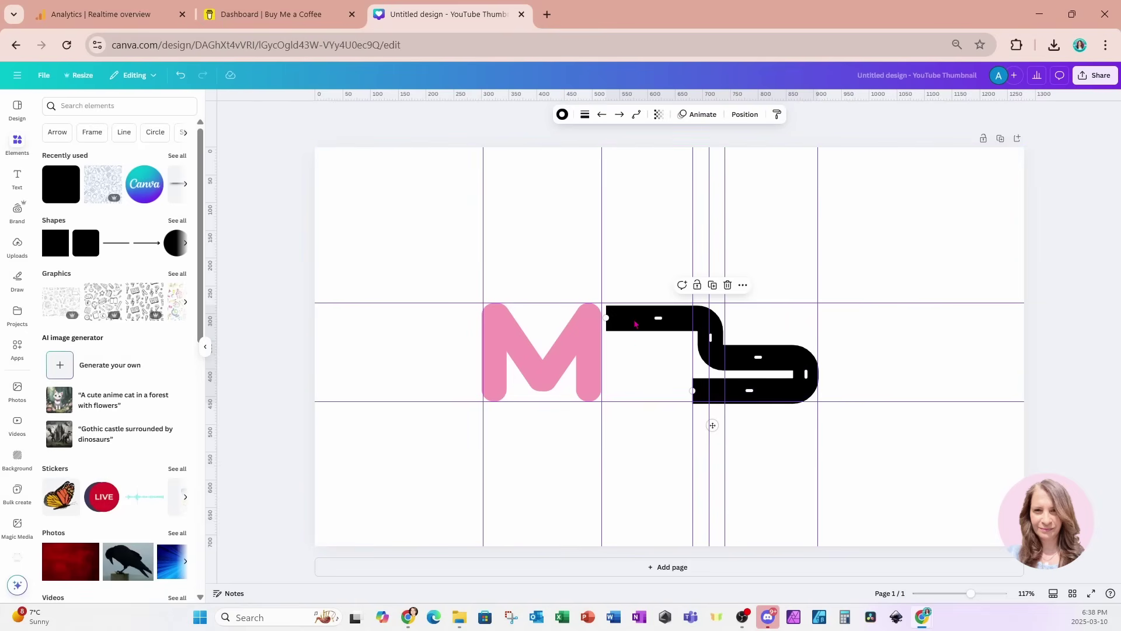
left_click(563, 115)
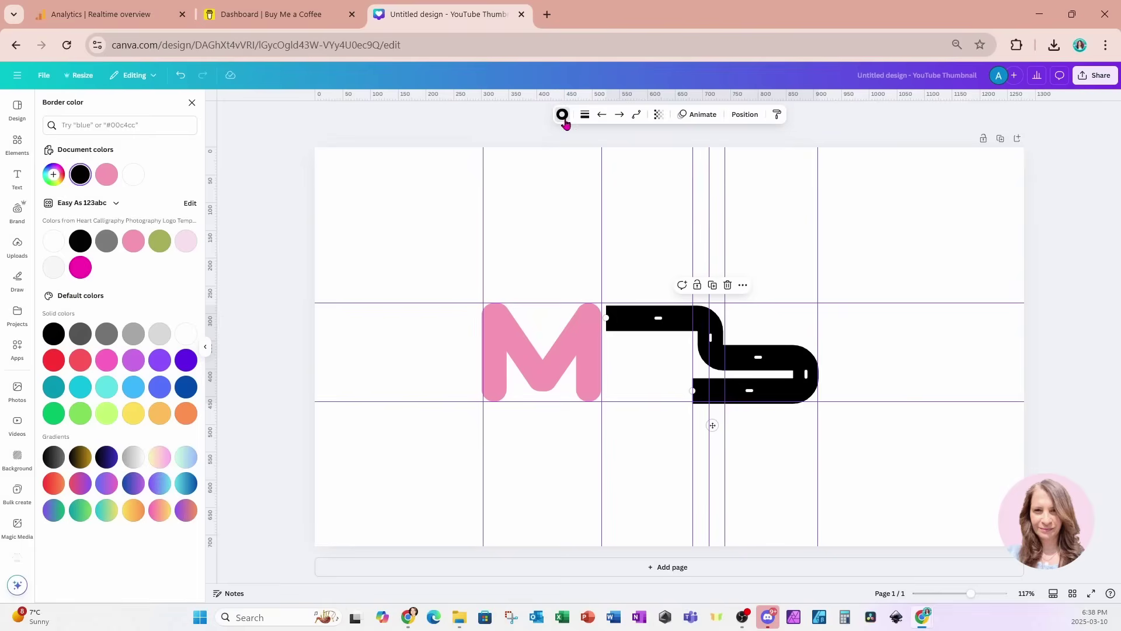
left_click(191, 362)
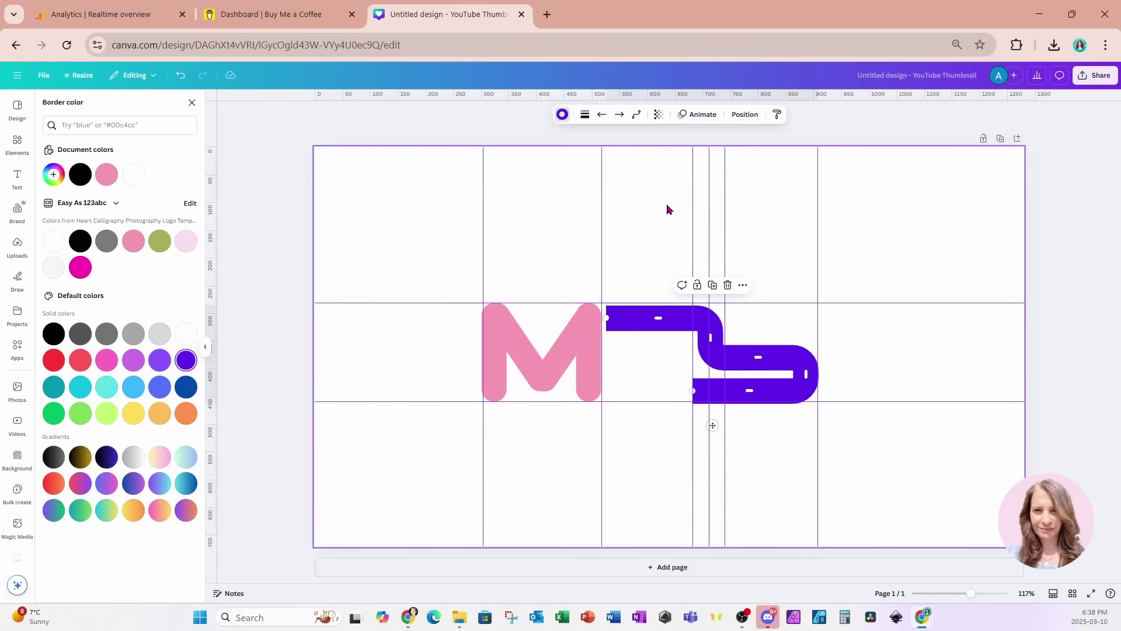
Add a new straight line, move it above the violet shape, and color it light lime green
key("Escape")
key("l")
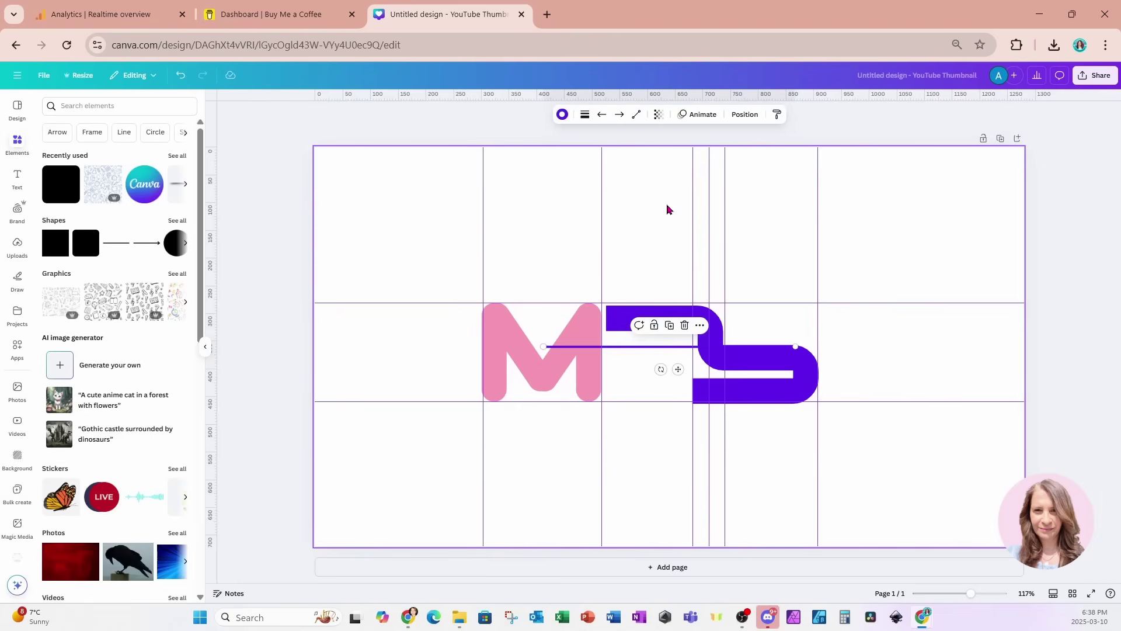
left_click_drag(677, 369, 733, 293)
left_click(562, 114)
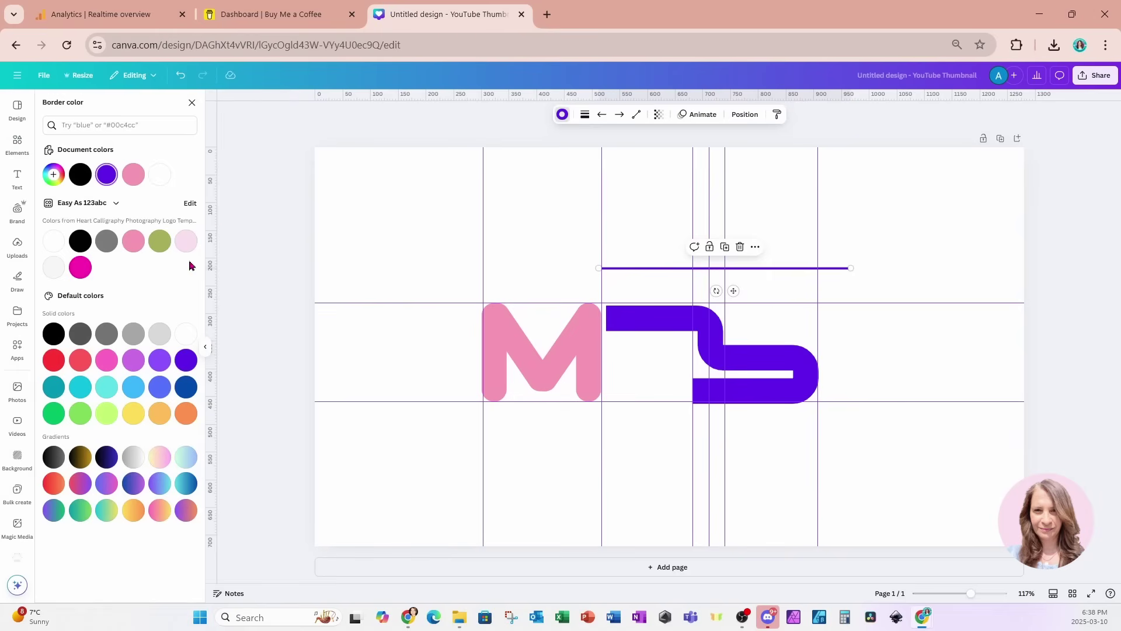
left_click(107, 412)
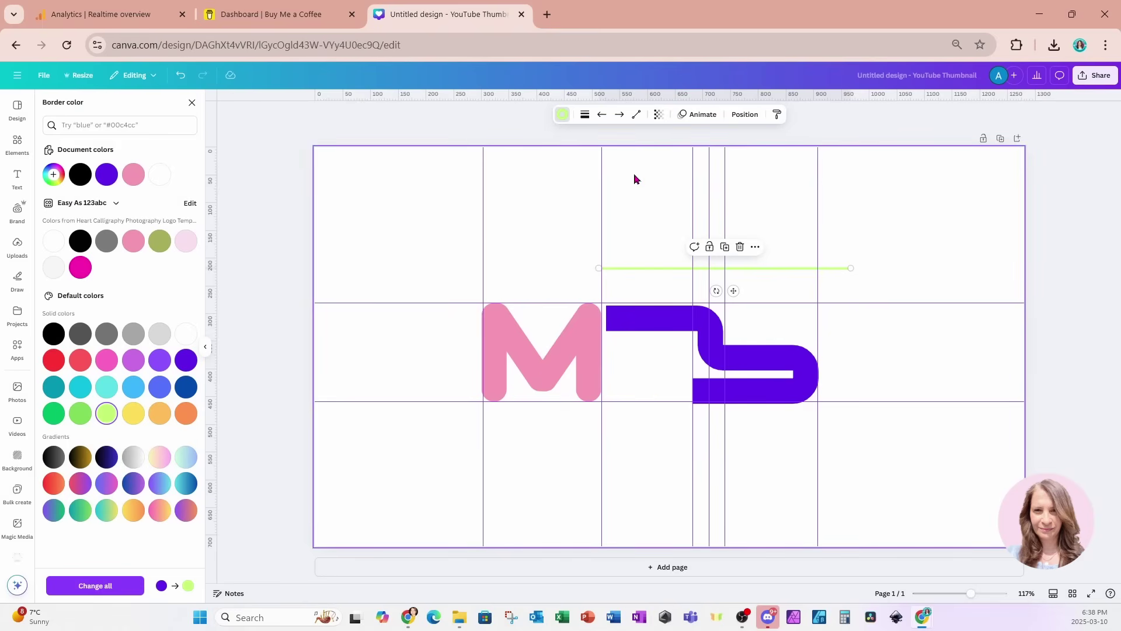
Check the violet line's weight and set the green line's weight to 46
left_click(645, 322)
left_click(584, 114)
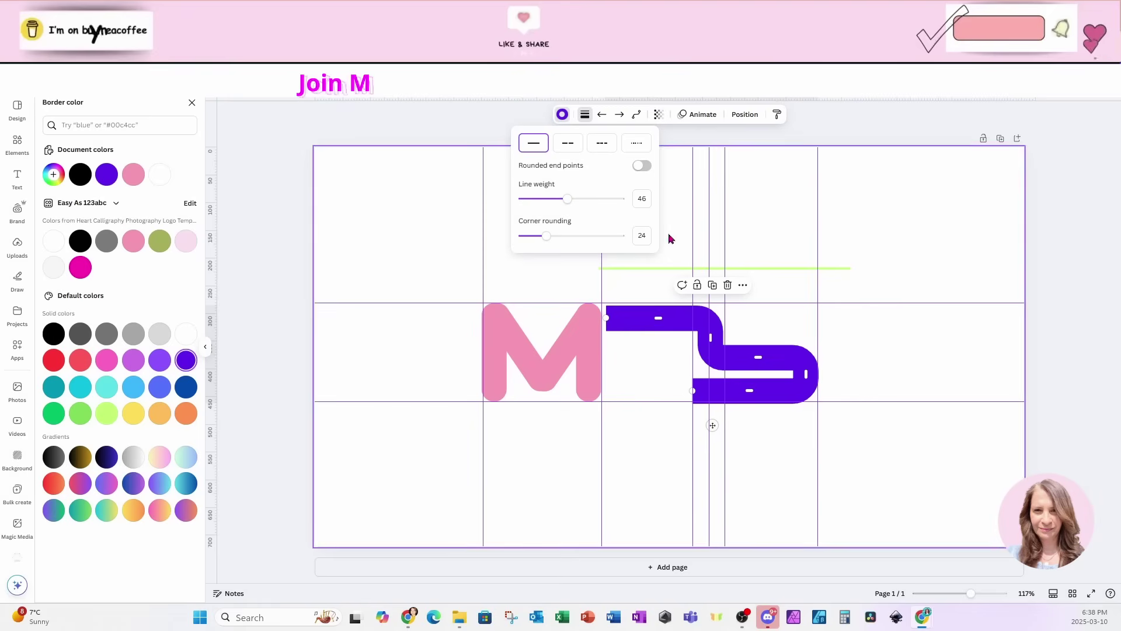
left_click(717, 268)
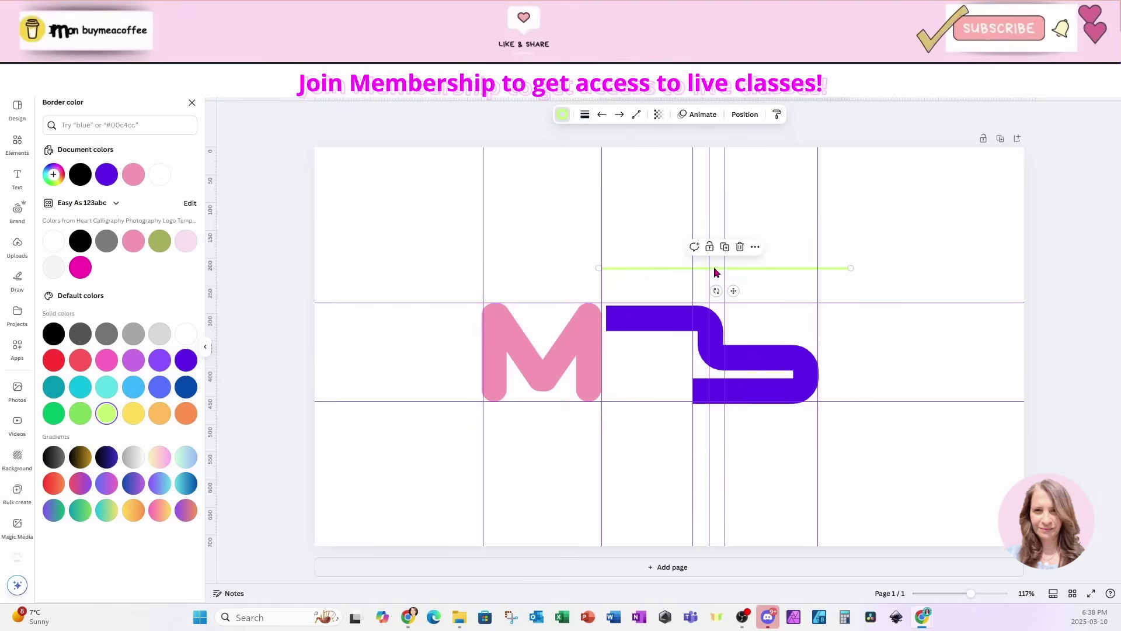
left_click(585, 115)
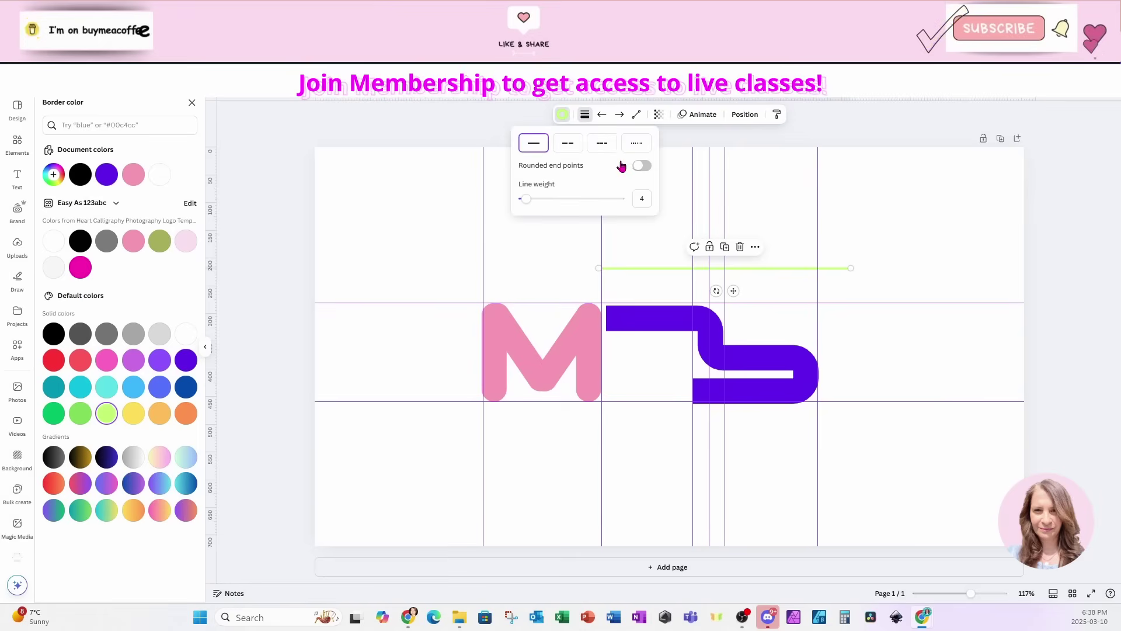
left_click(641, 197)
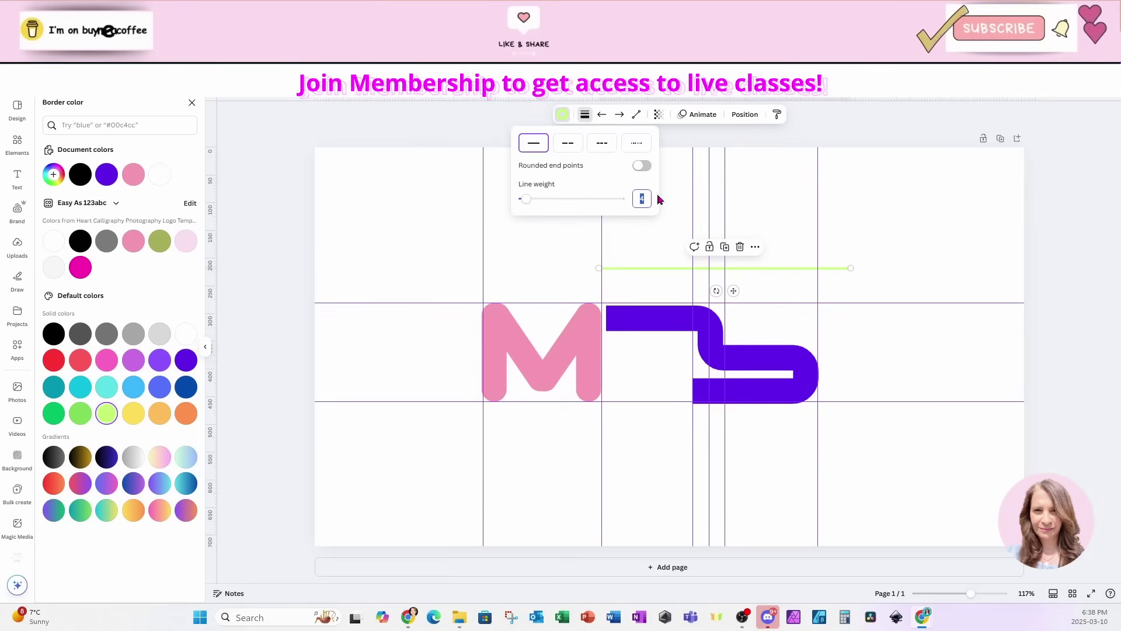
type("46")
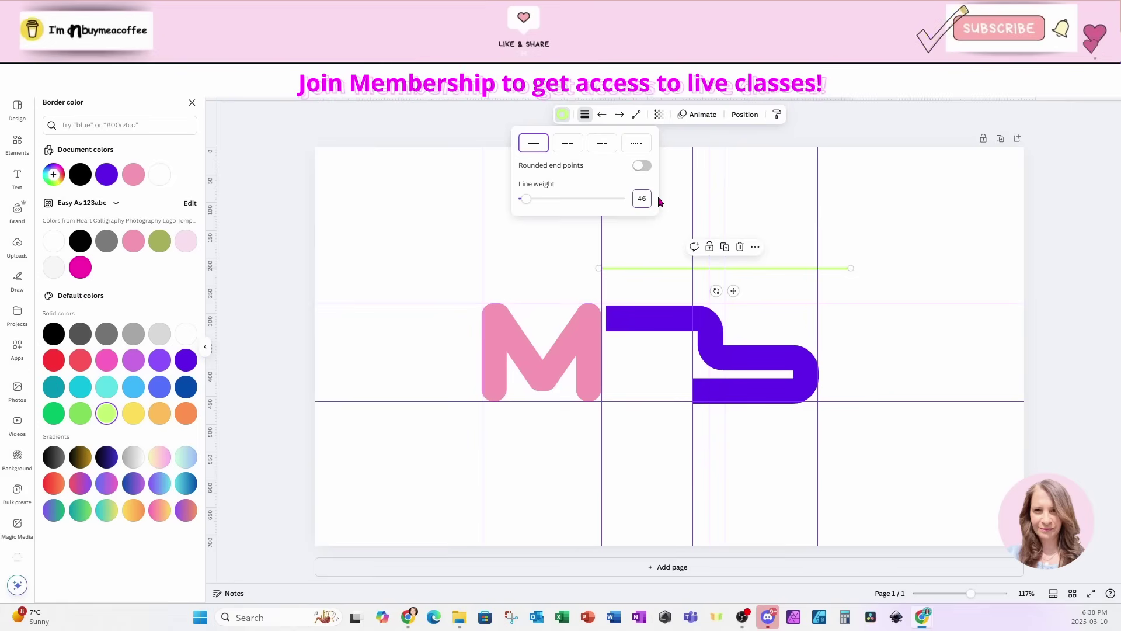
key("Return")
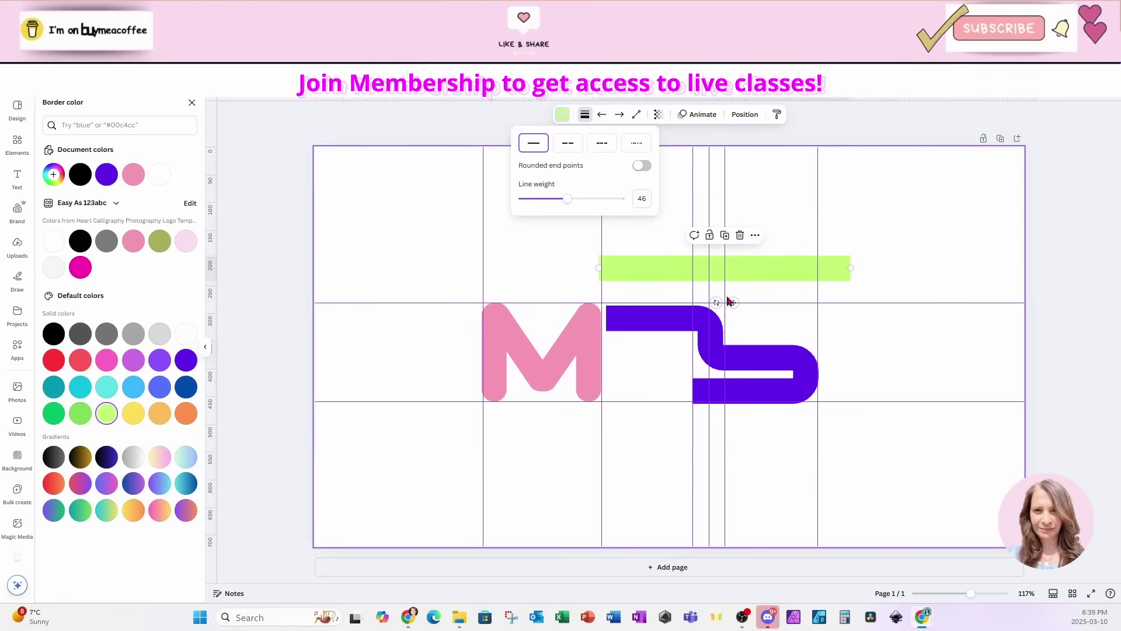
Rotate the green line upright beside the M with its lower end on the lower guide, and change its type to Elbowed
left_click_drag(716, 303, 629, 263)
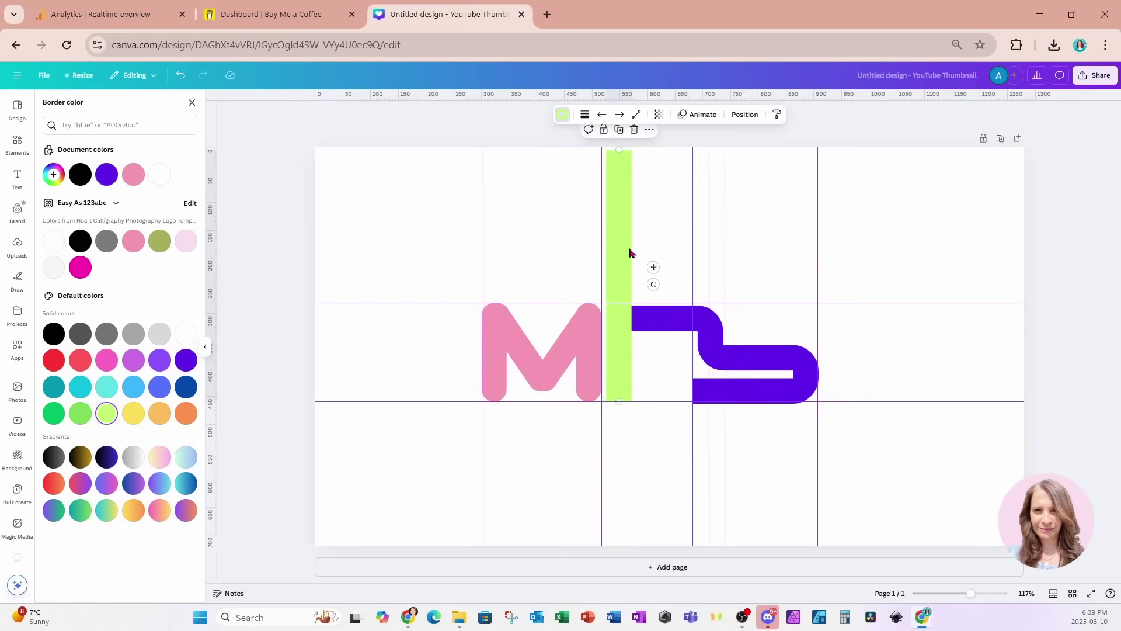
left_click(637, 115)
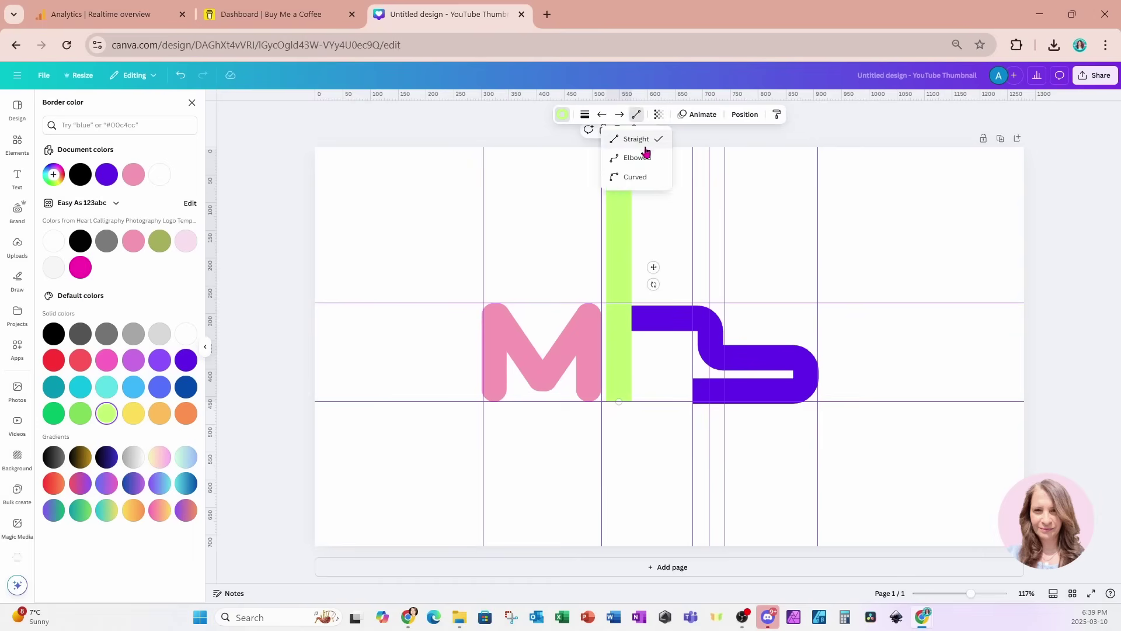
left_click(636, 161)
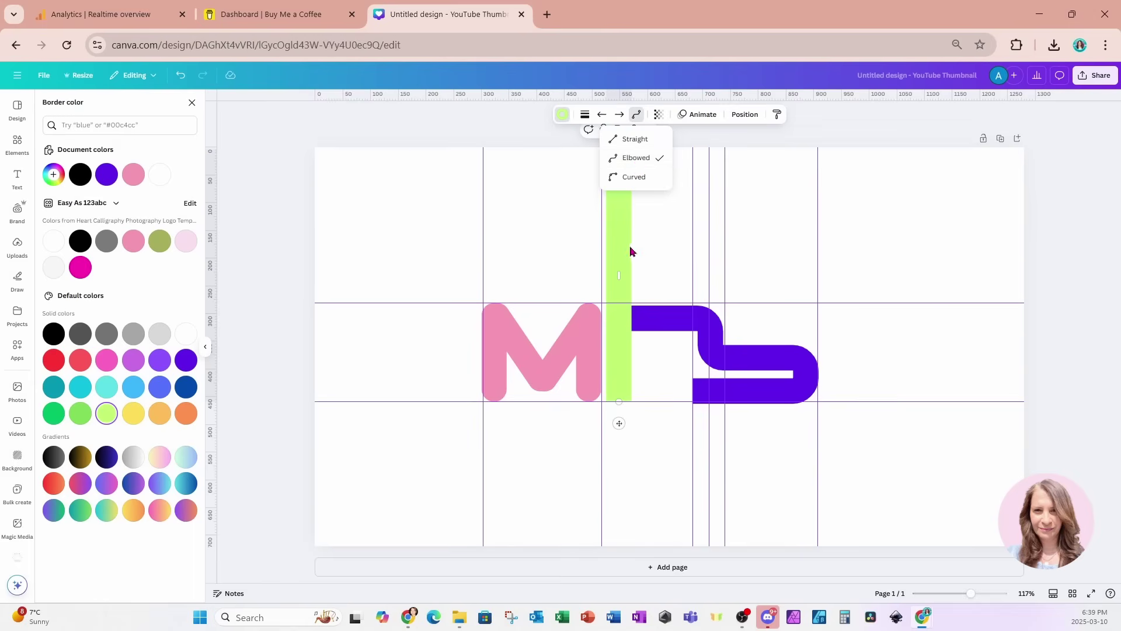
left_click(621, 182)
left_click(623, 167)
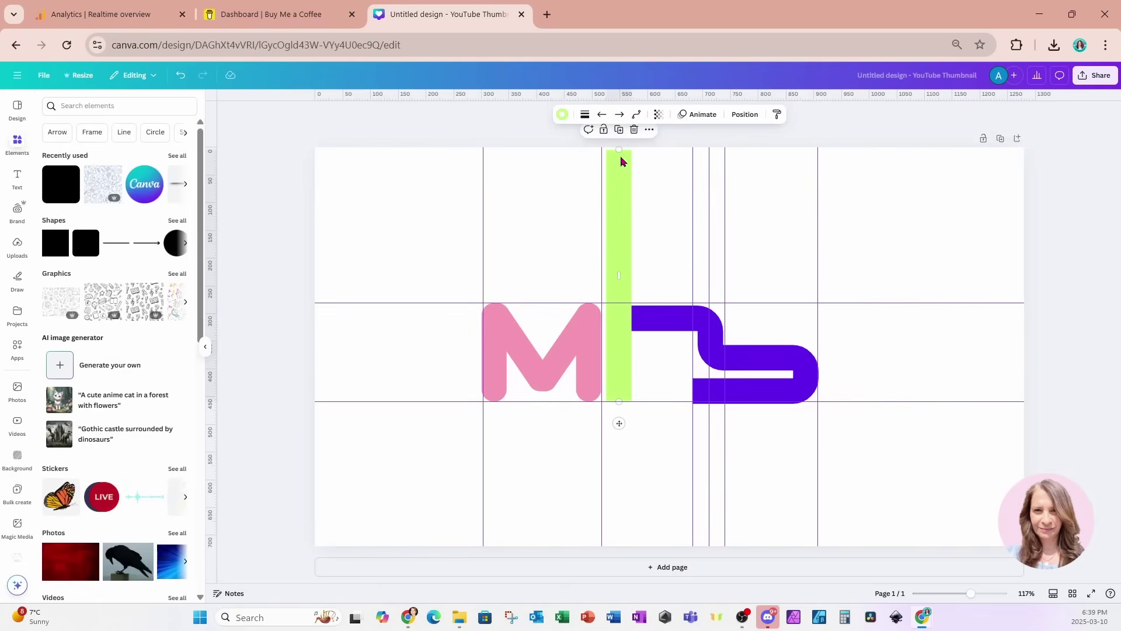
Bend the green line into a two-level step, aligning its upper segment with the violet top bar and extending it past the rightmost vertical guide
mouse_move(618, 150)
left_mouse_down()
mouse_move(621, 350)
mouse_move(802, 352)
mouse_move(801, 289)
mouse_move(710, 323)
left_mouse_up()
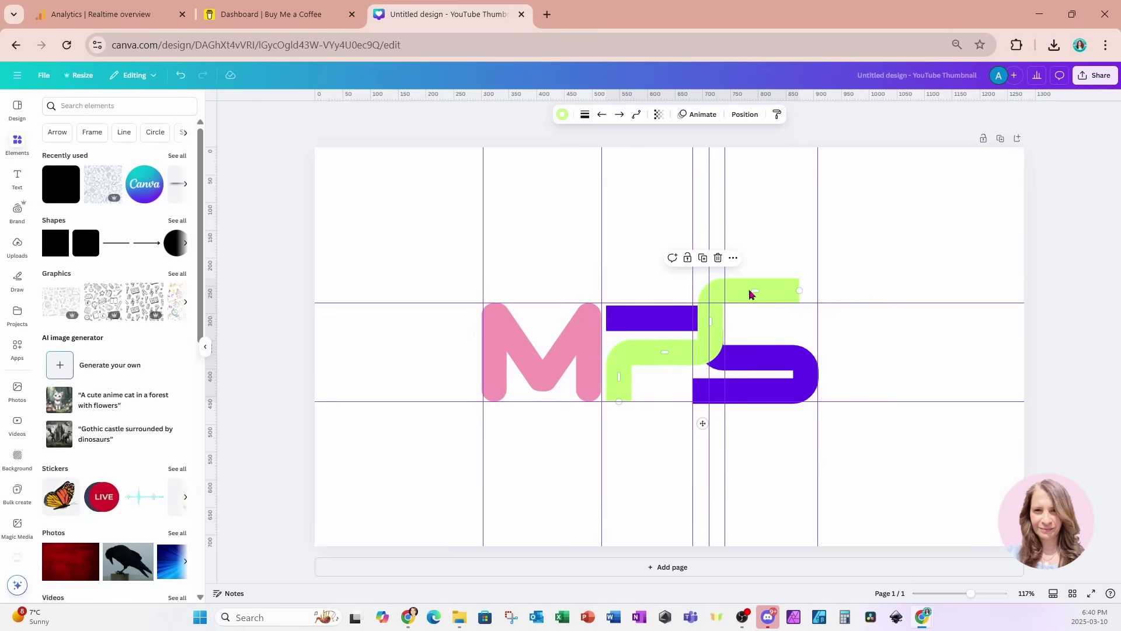
left_click_drag(753, 290, 752, 315)
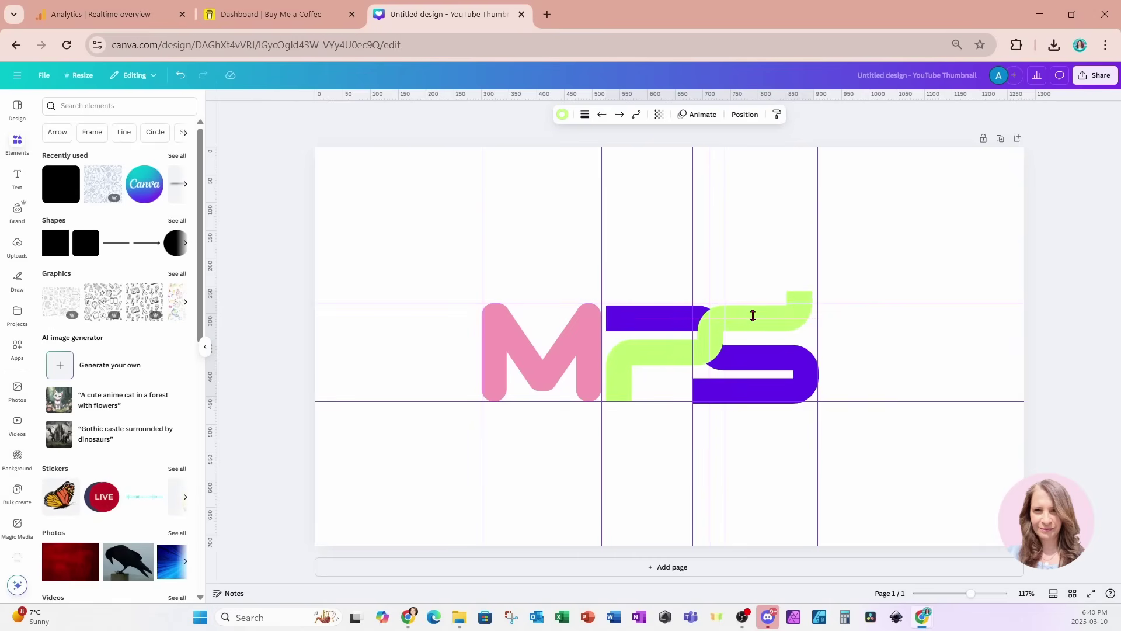
left_click_drag(752, 316, 799, 303)
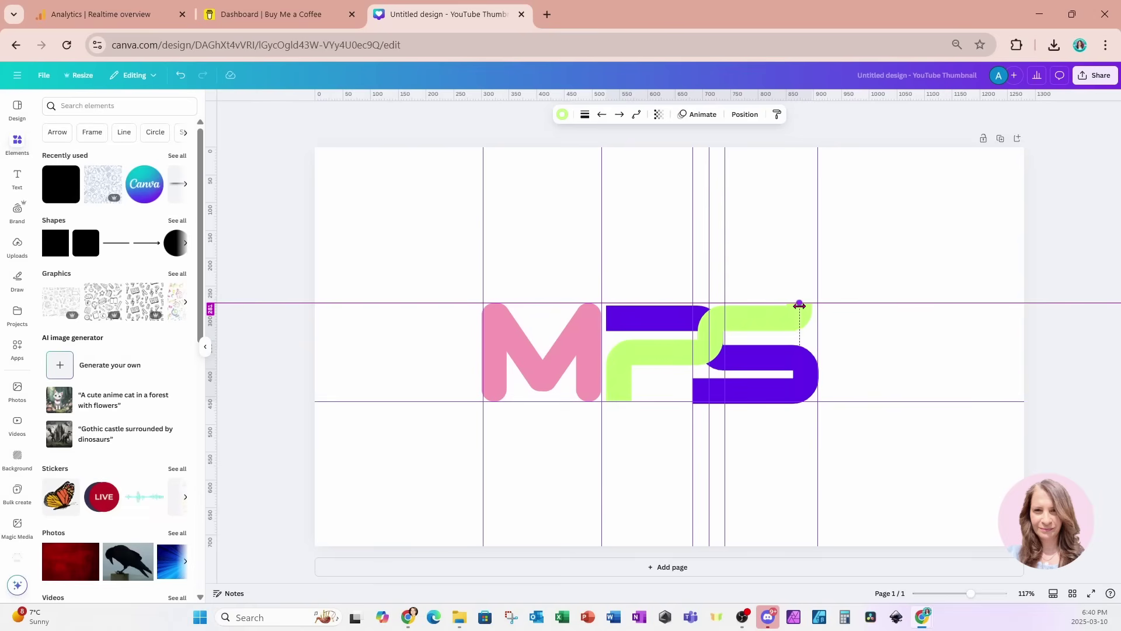
left_click_drag(800, 308, 832, 318)
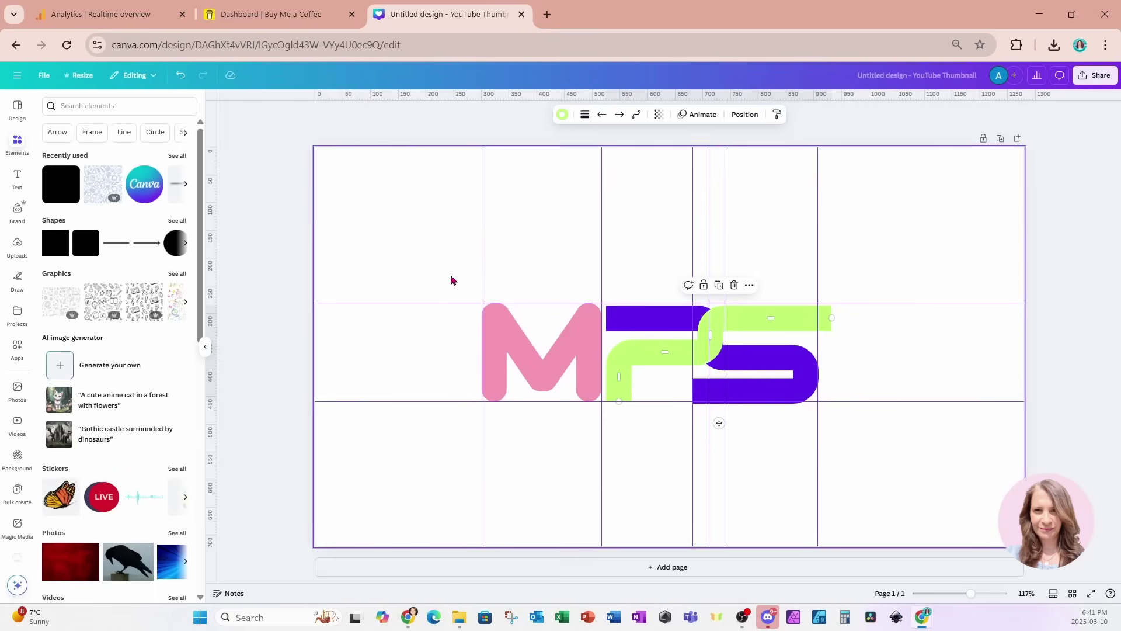
Add a circle, shrink it to about 57 px, and center it on the middle vertical guide where the violet and green lines overlap
left_click(167, 253)
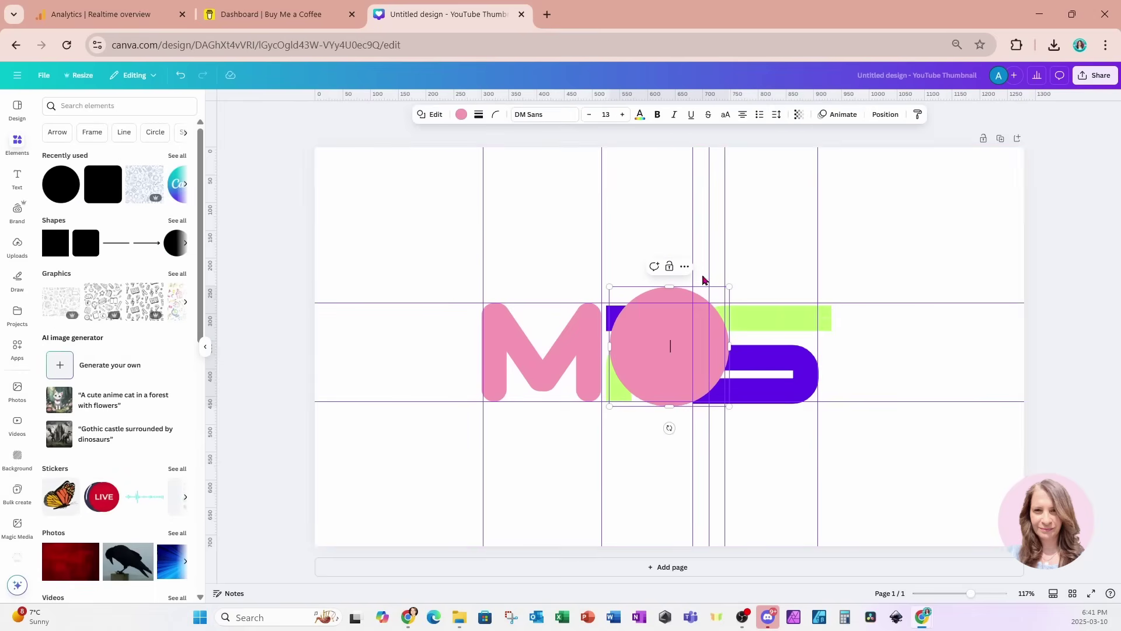
left_click_drag(731, 286, 717, 331)
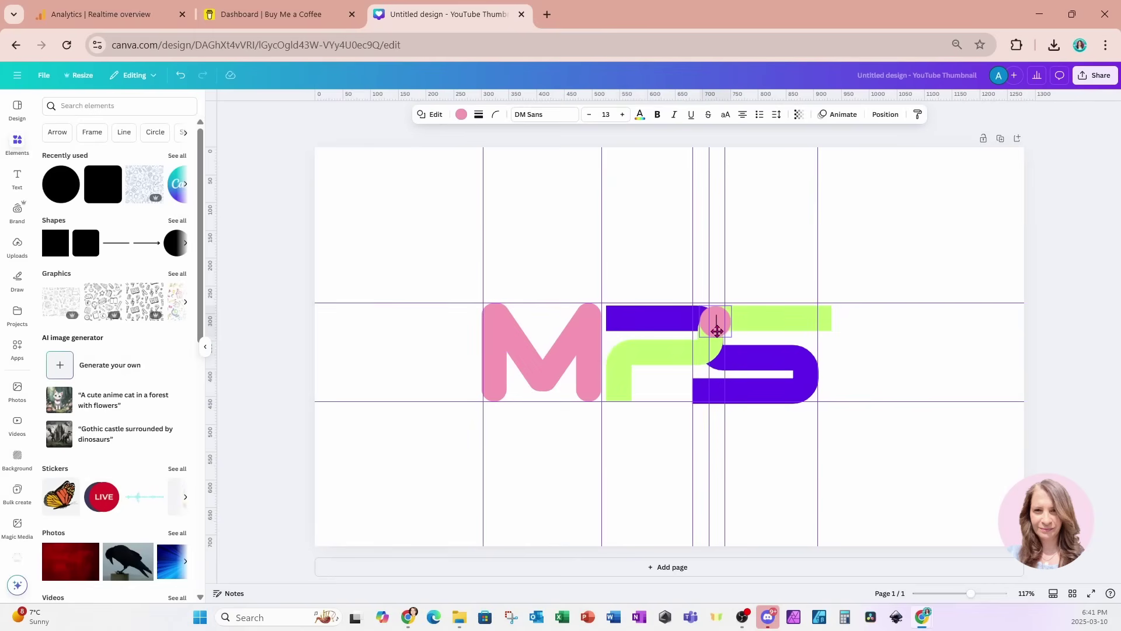
left_click_drag(717, 331, 711, 332)
key("Return")
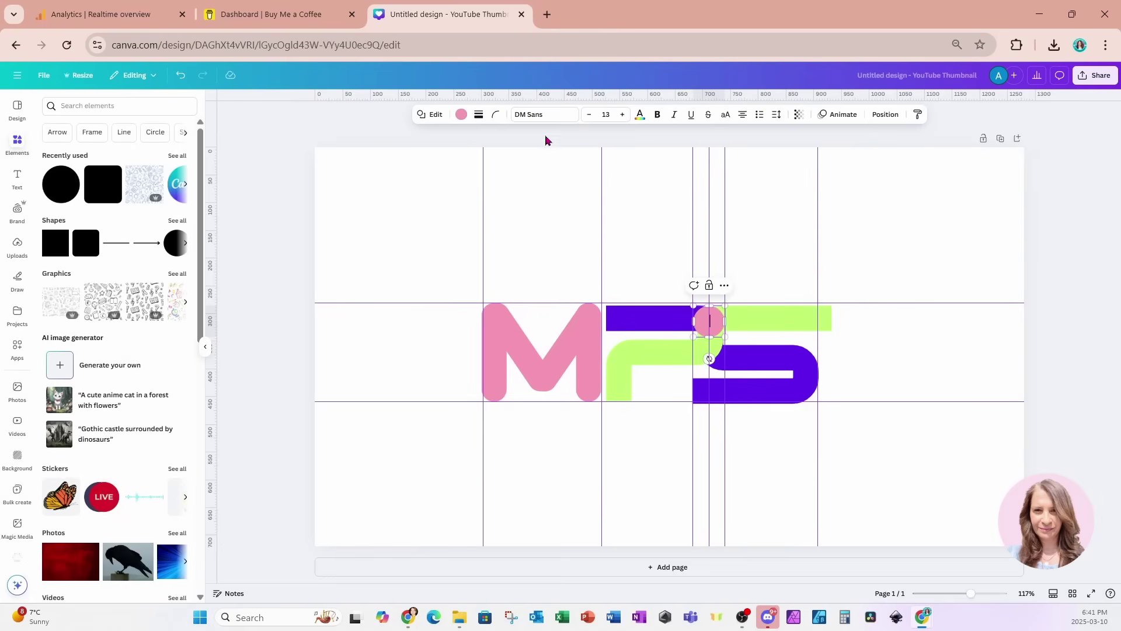
Recolor the circle white and send it backward behind the green line so it separates the violet bar from the green bend
left_click(461, 115)
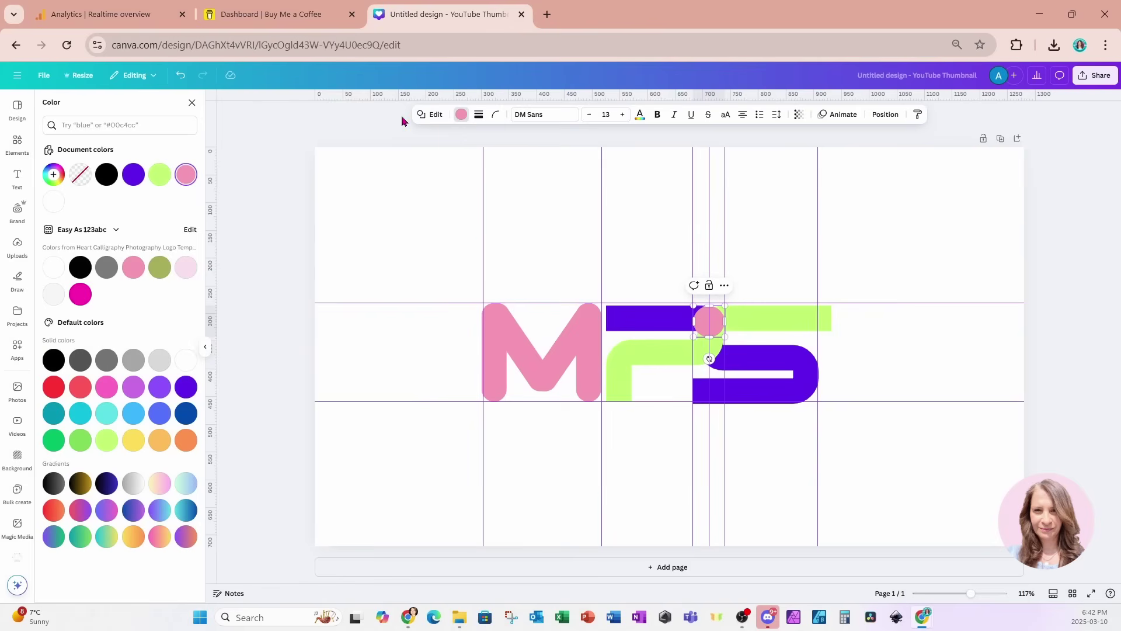
left_click(53, 202)
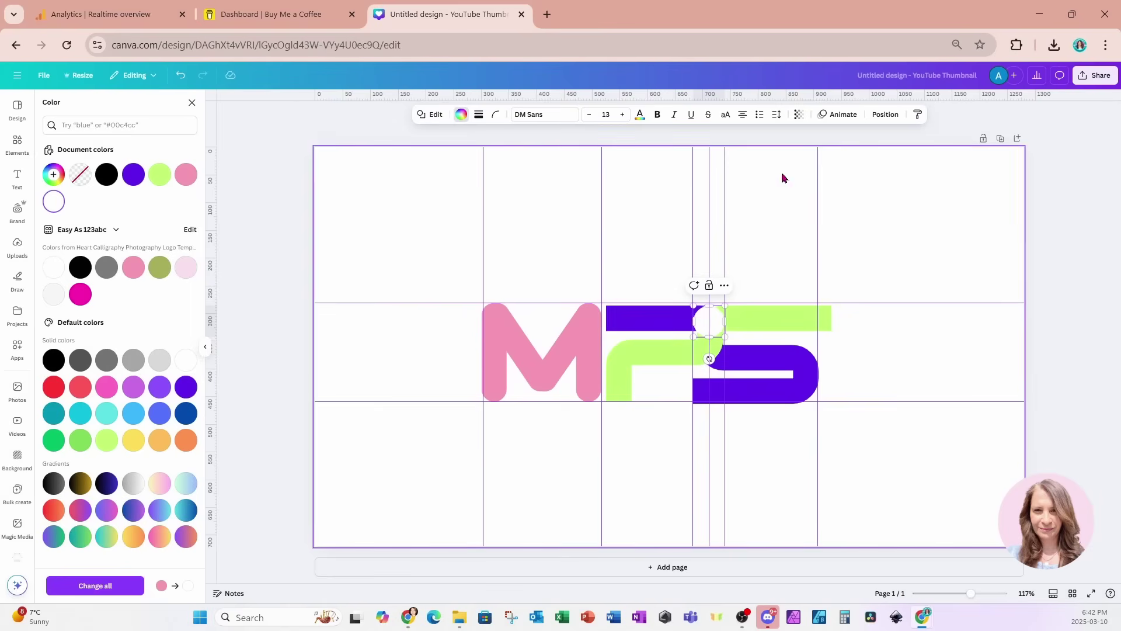
left_click(883, 115)
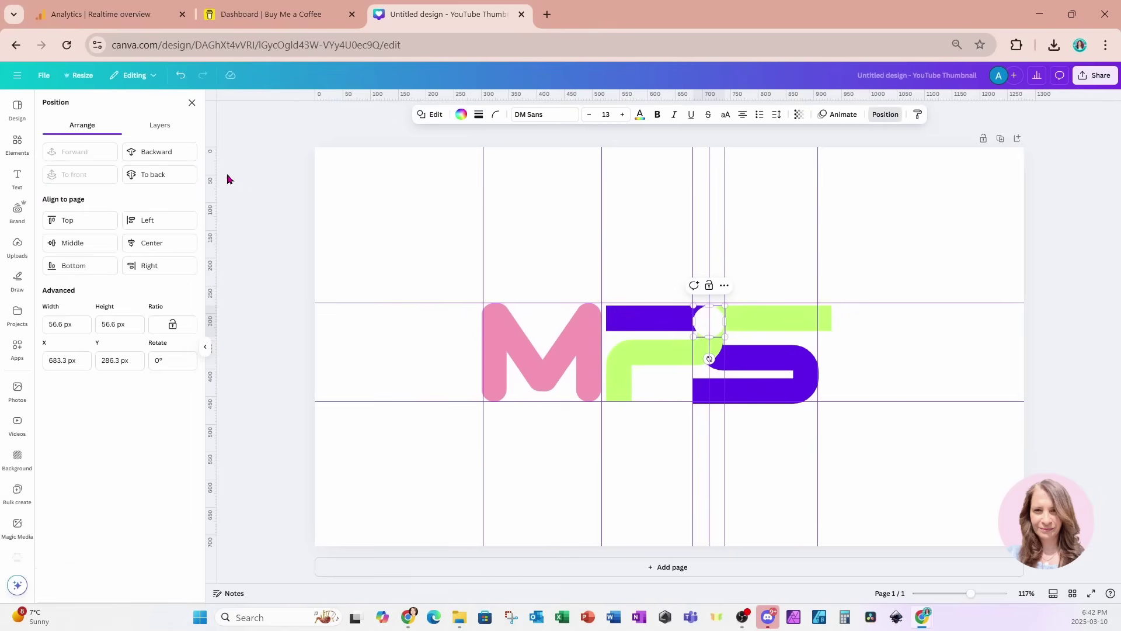
left_click(169, 151)
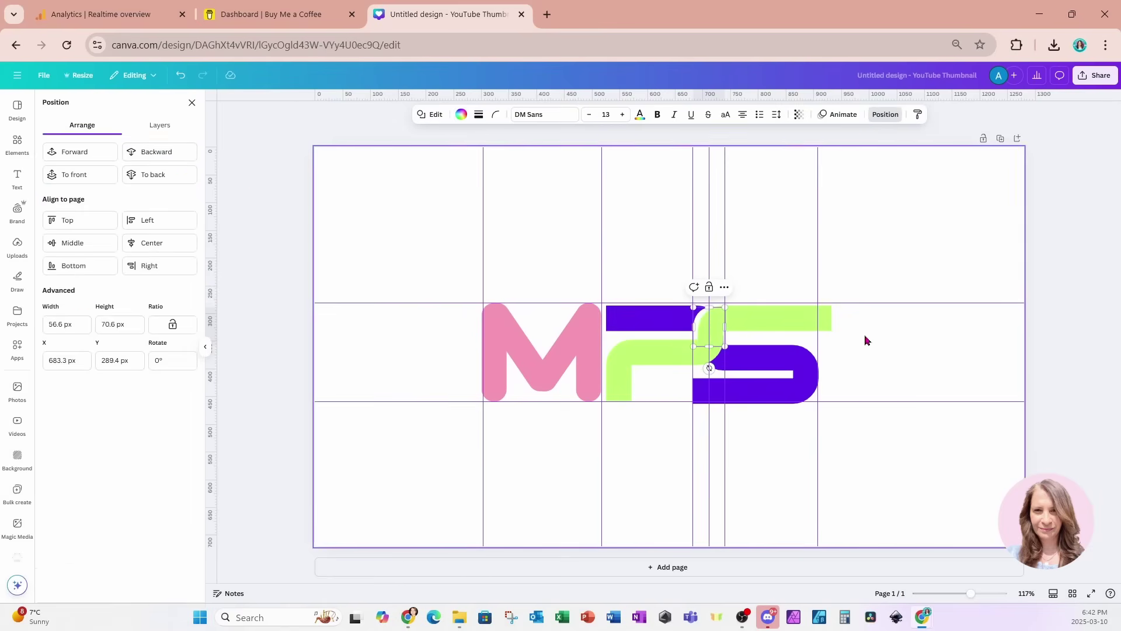
Duplicate the white circle, place the copy at the green line's lower bend above the violet S, and layer it behind the green line
left_click_drag(723, 303, 724, 308)
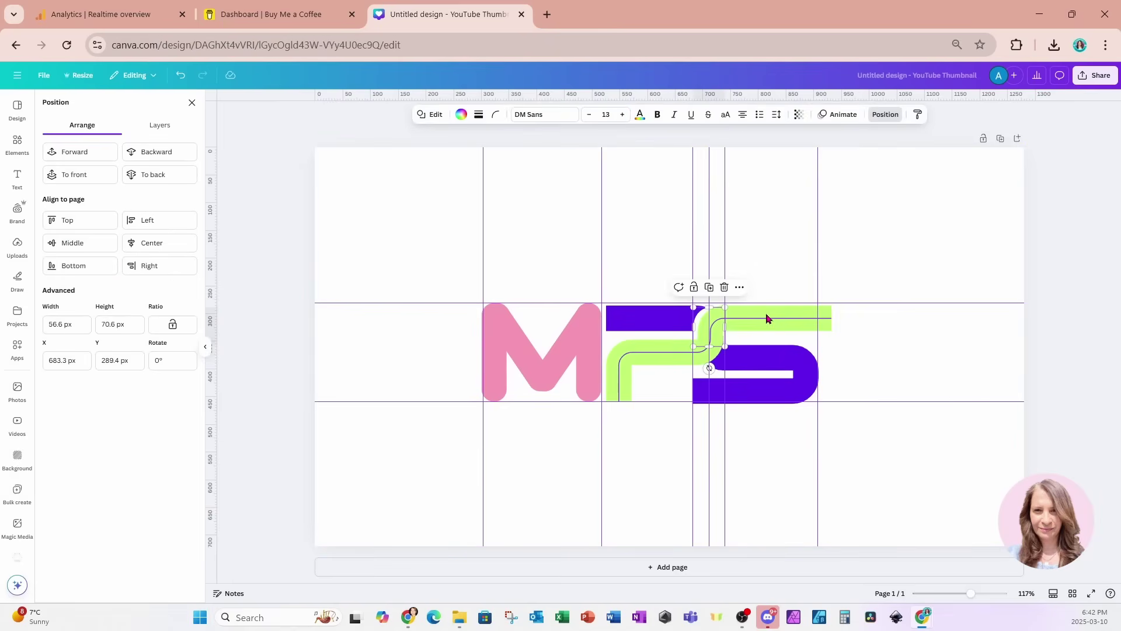
left_click(712, 290)
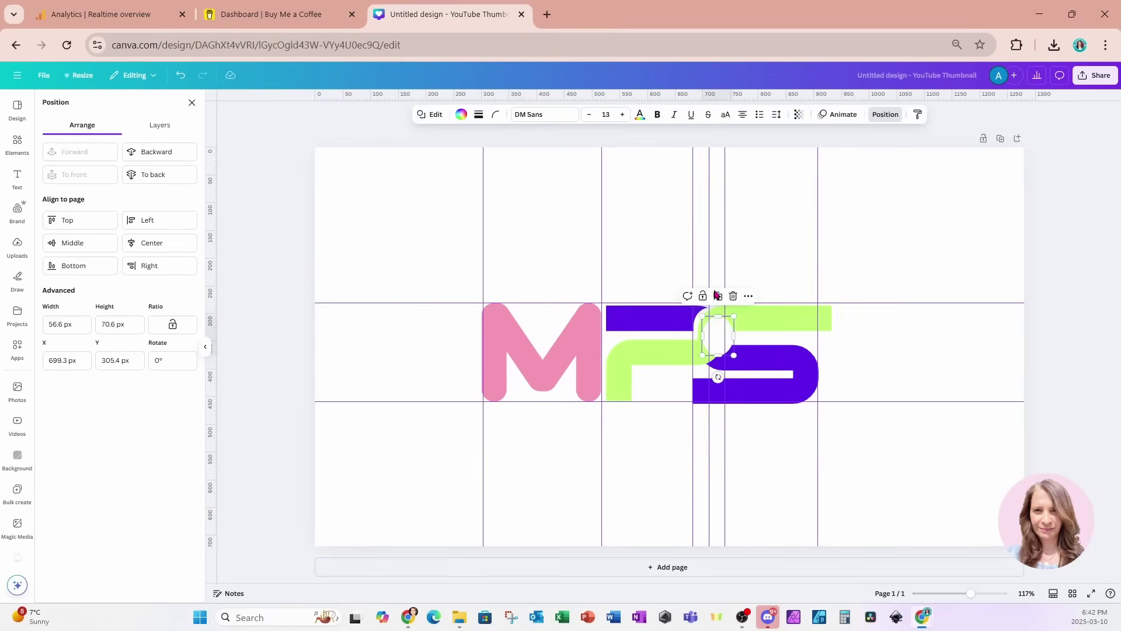
left_click_drag(720, 336, 704, 345)
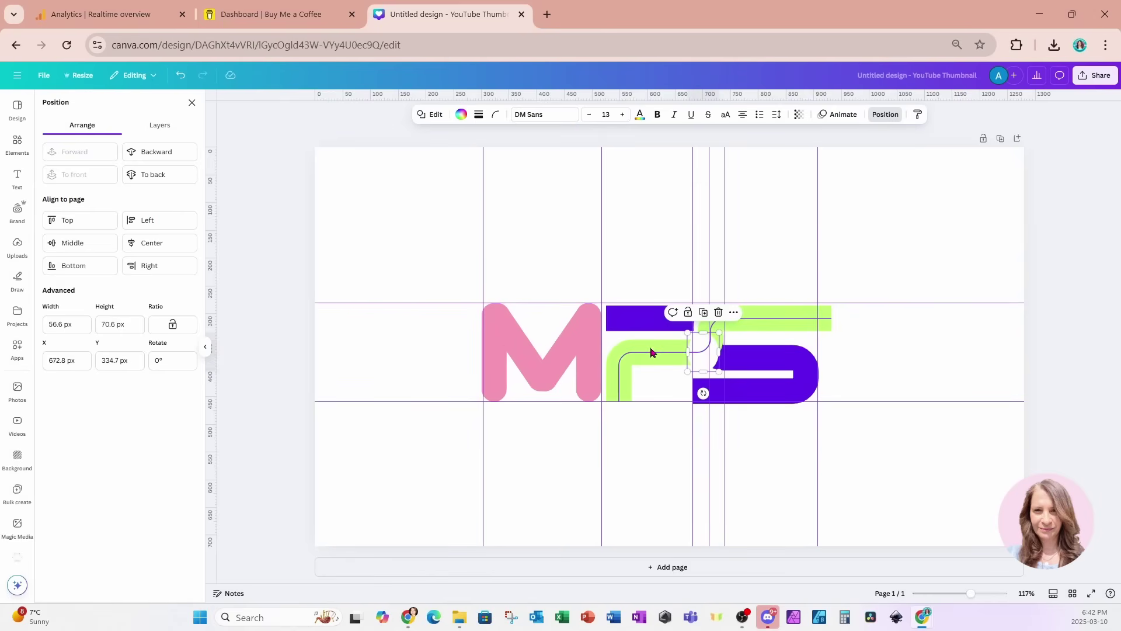
left_click(190, 178)
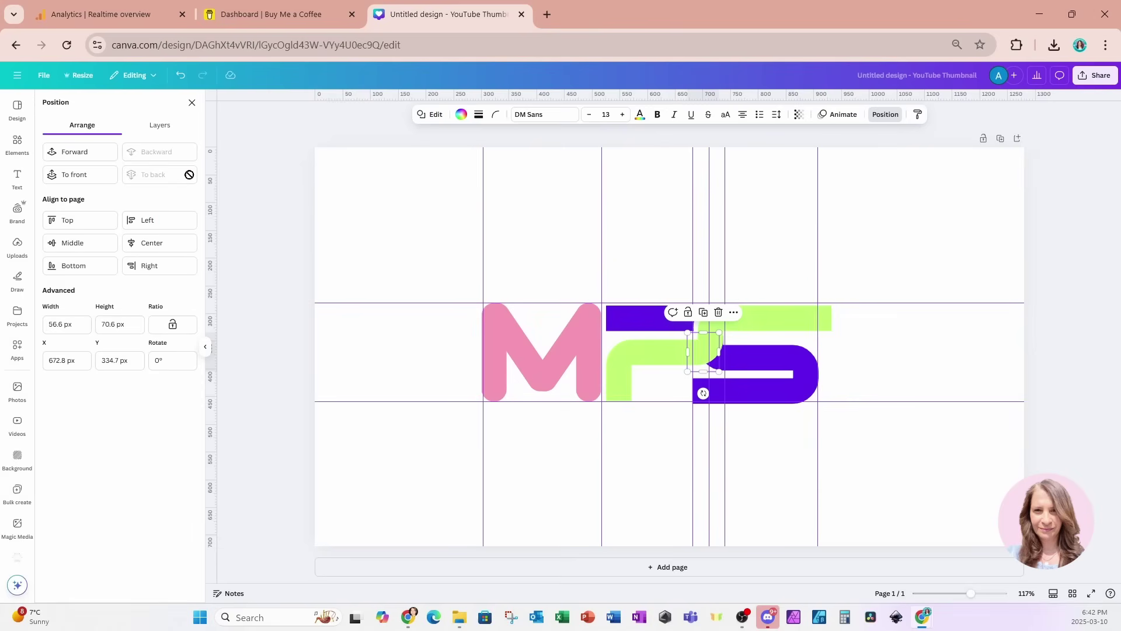
left_click(90, 159)
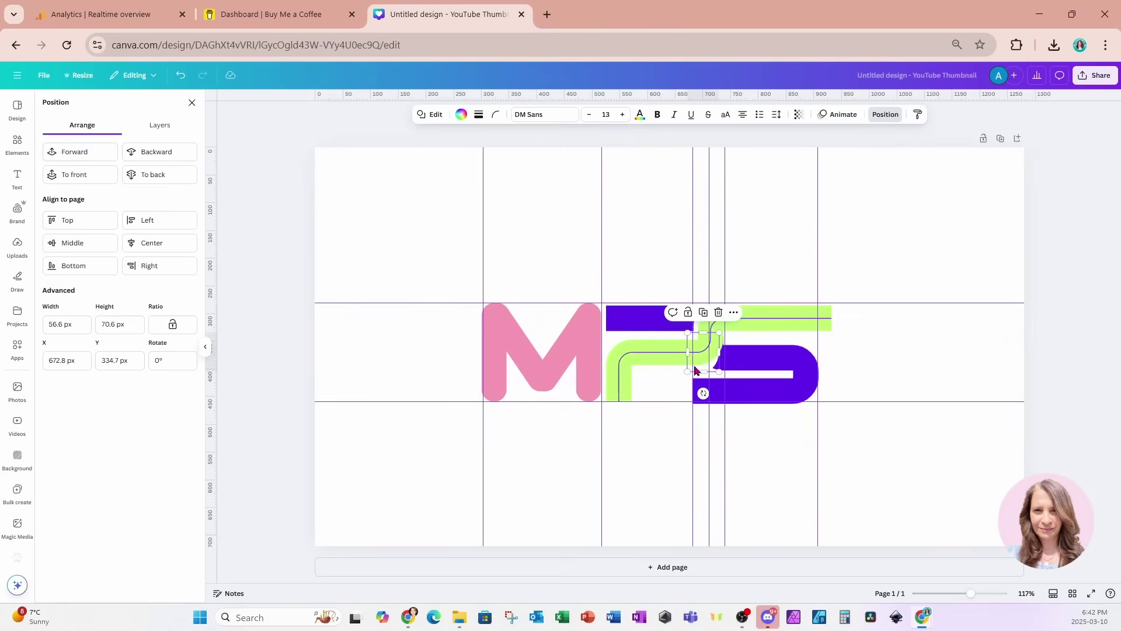
left_click_drag(696, 370, 698, 360)
left_click(803, 423)
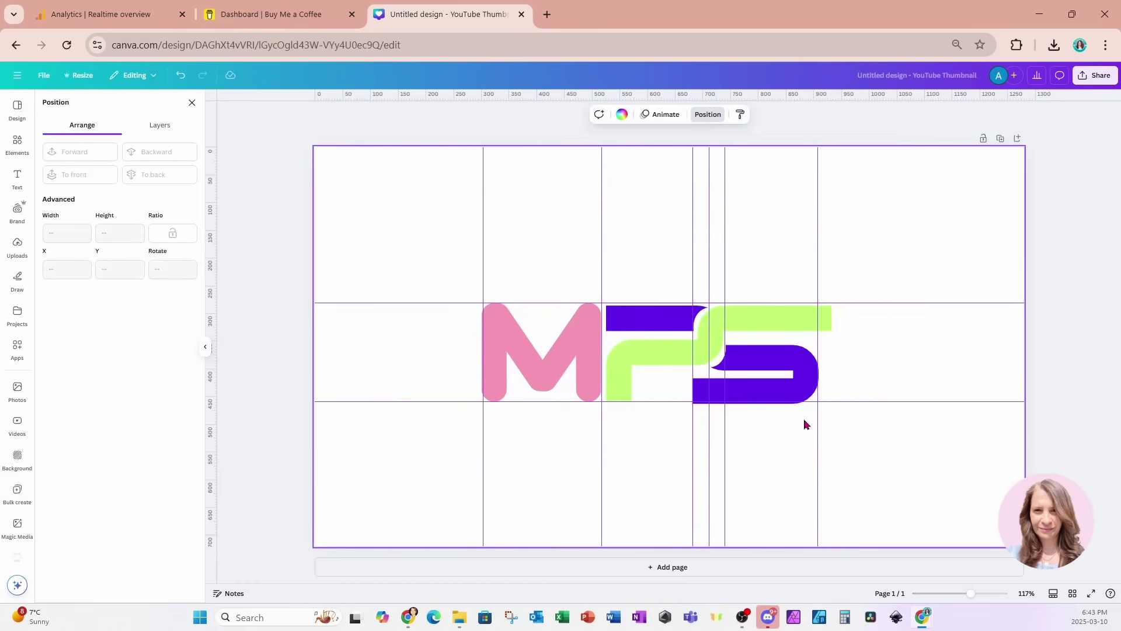
Bring the violet line to the front and reorder both white circles directly beneath it, above the green line
left_click(802, 398)
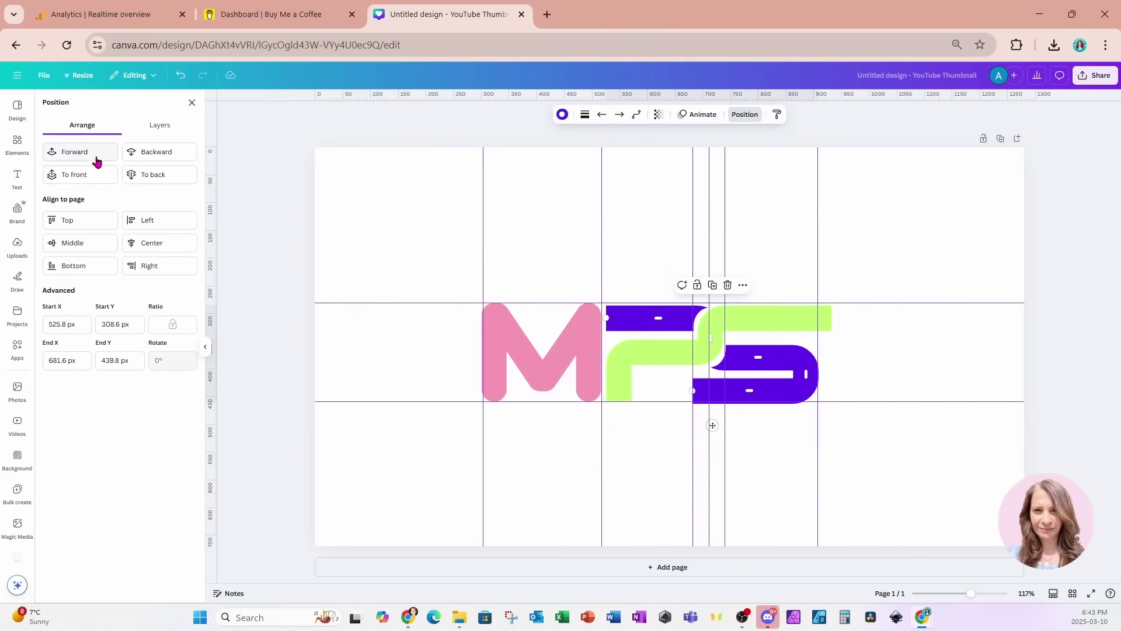
left_click(86, 174)
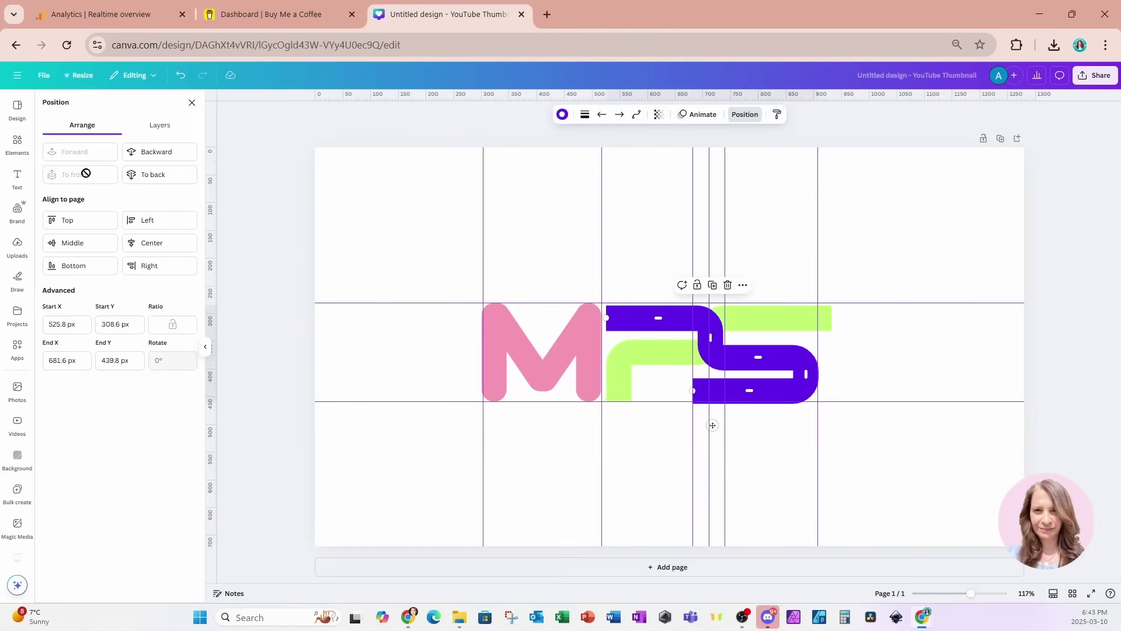
left_click(163, 129)
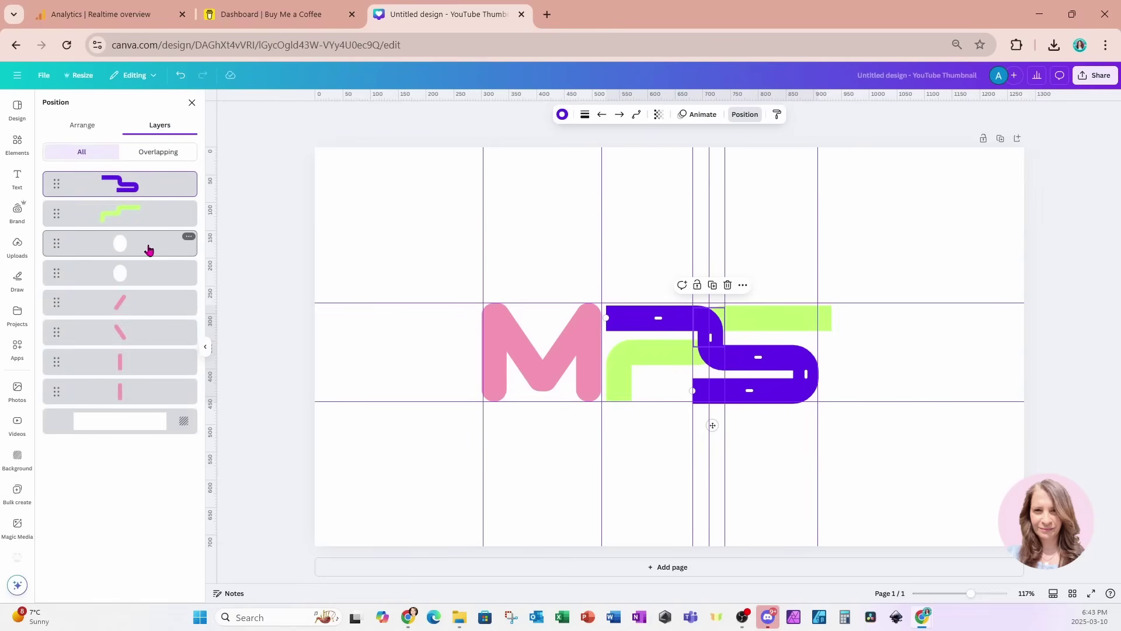
left_click_drag(150, 252, 149, 218)
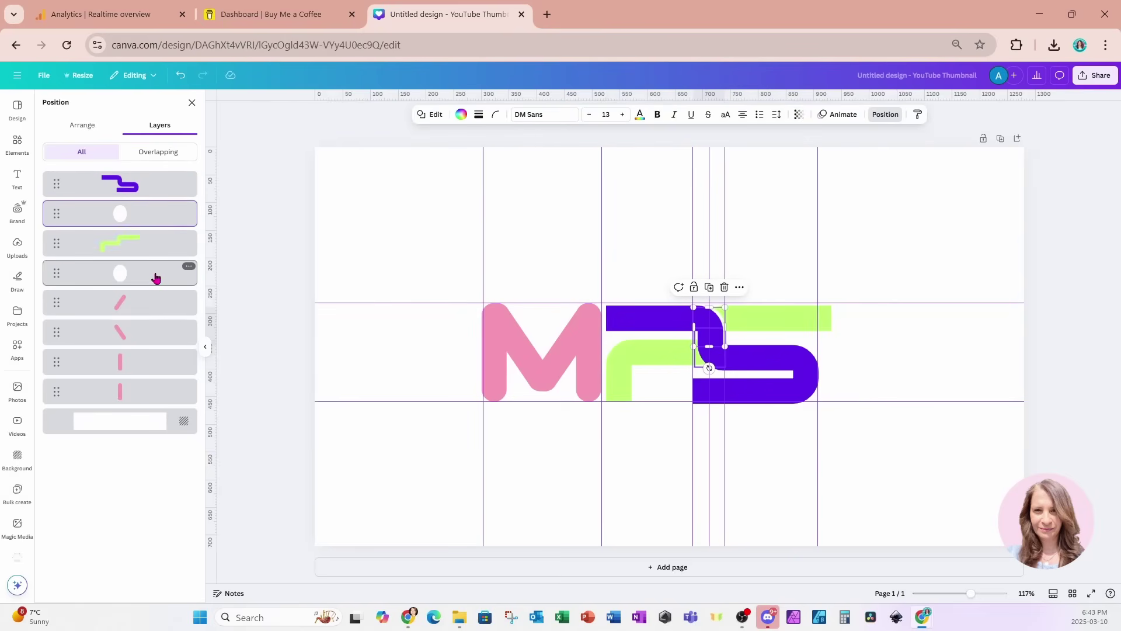
left_click_drag(156, 275, 160, 243)
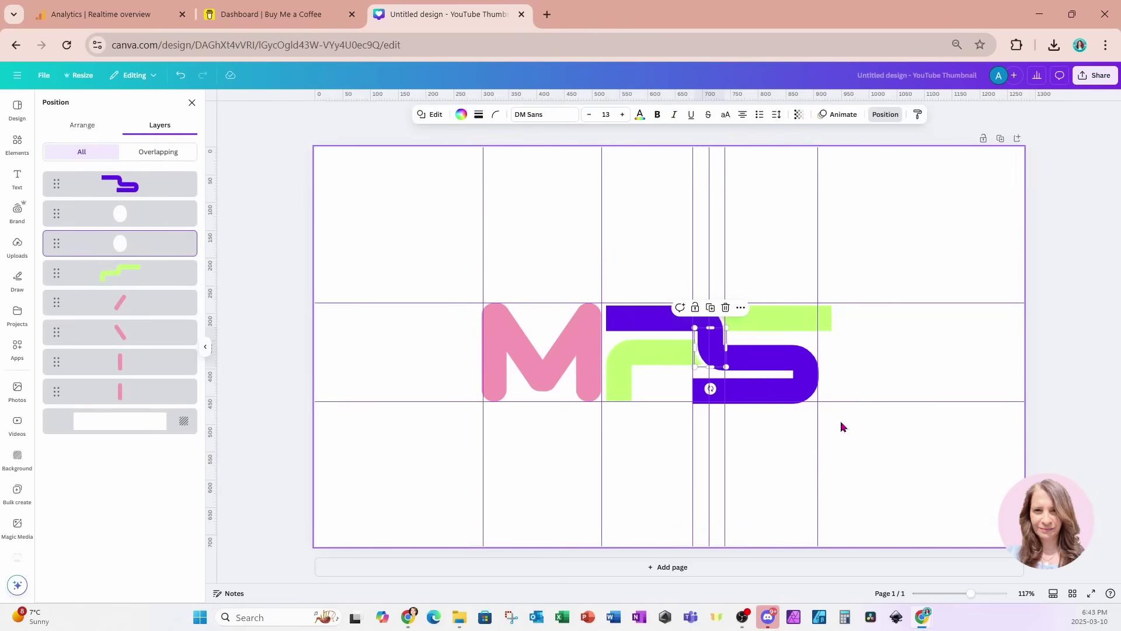
left_click(881, 427)
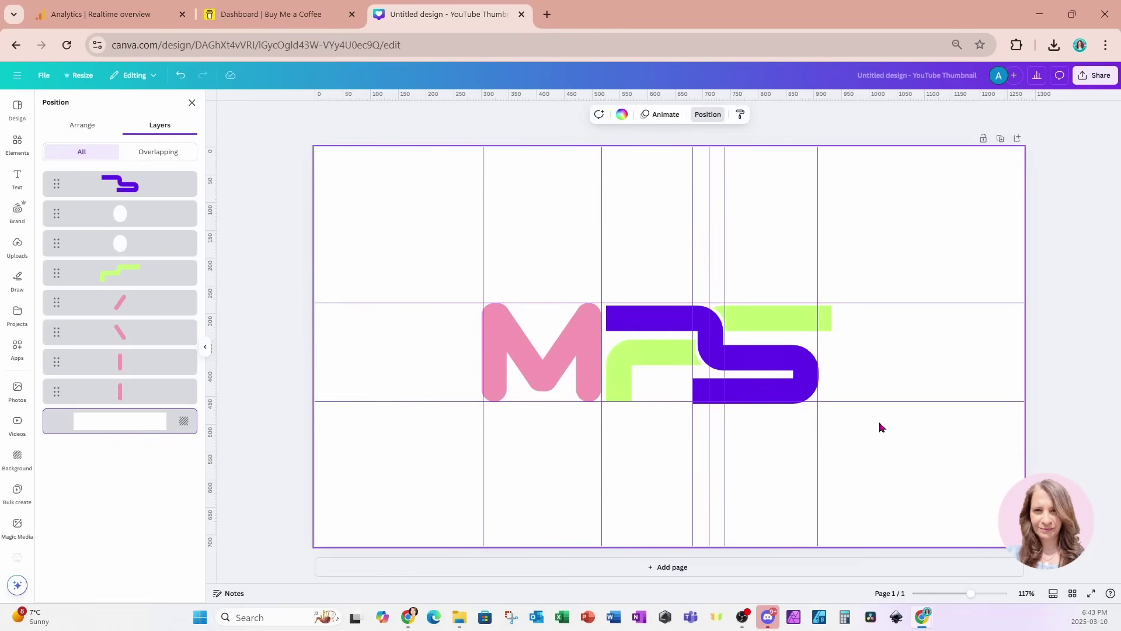
Add a square, resize it to cover the green vertical leg beside the M with a squared corner, and recolor it the same green
left_click(622, 386)
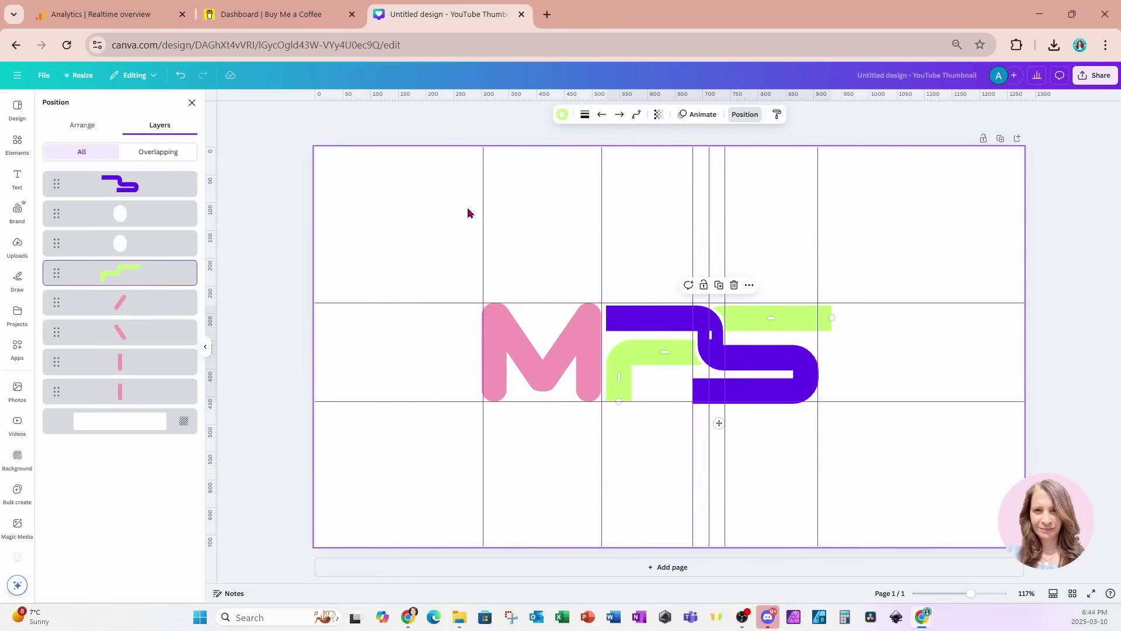
left_click(17, 143)
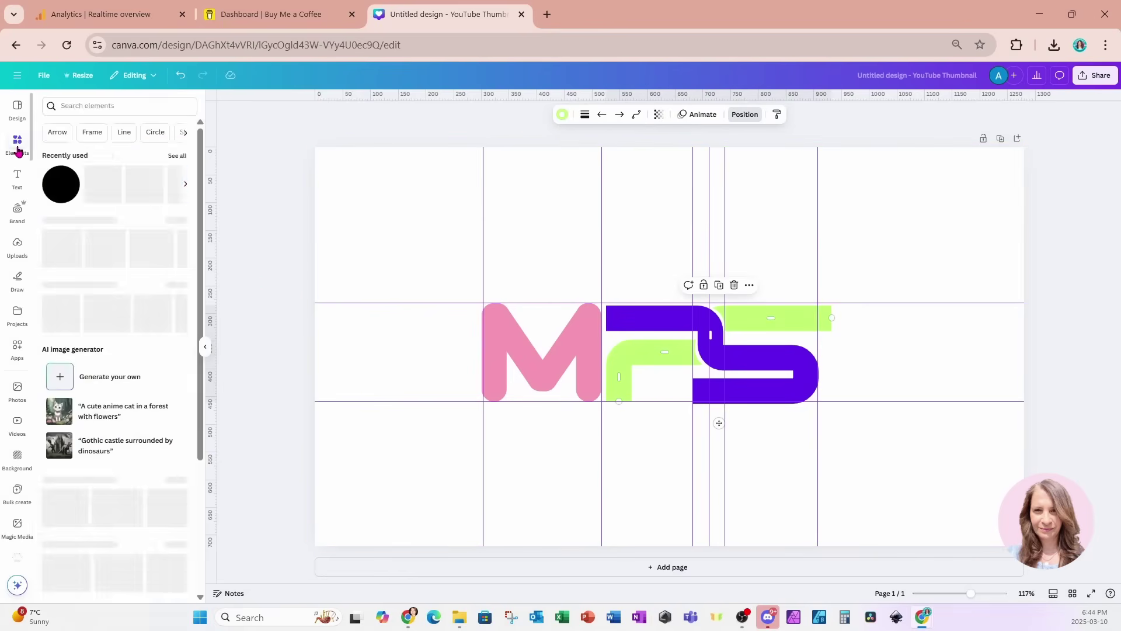
left_click(55, 244)
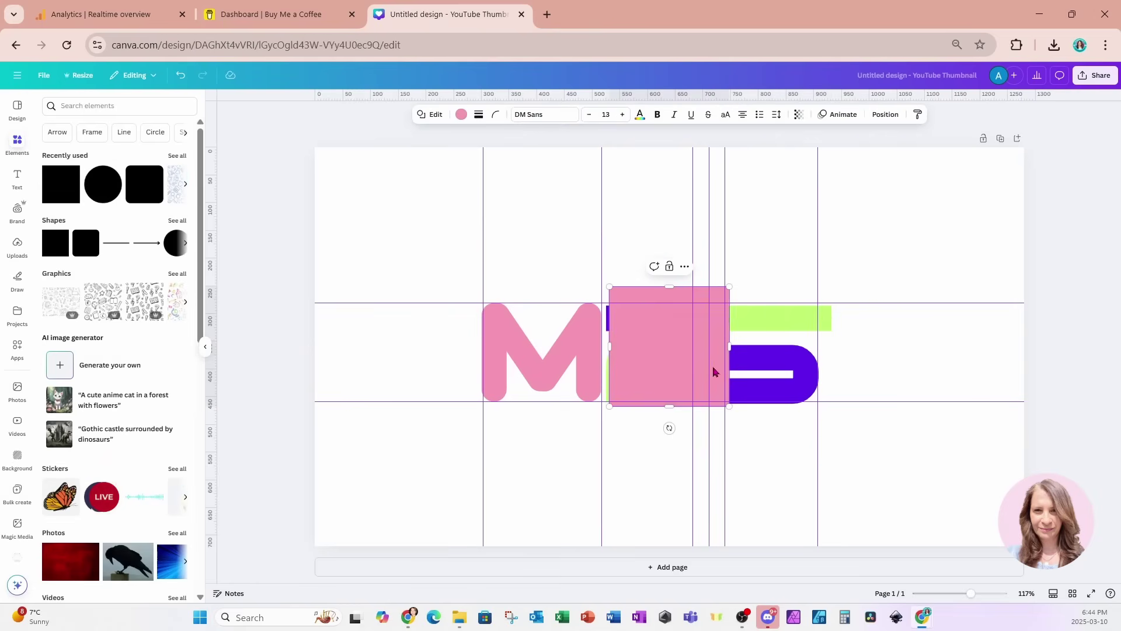
left_click_drag(727, 350, 650, 353)
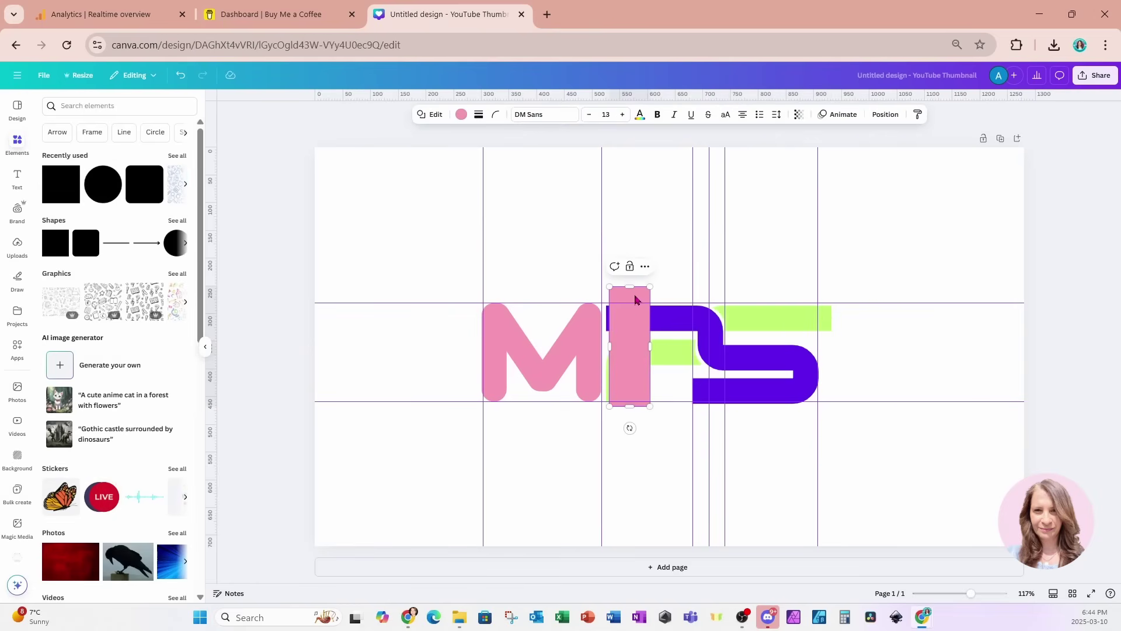
left_click_drag(630, 287, 630, 388)
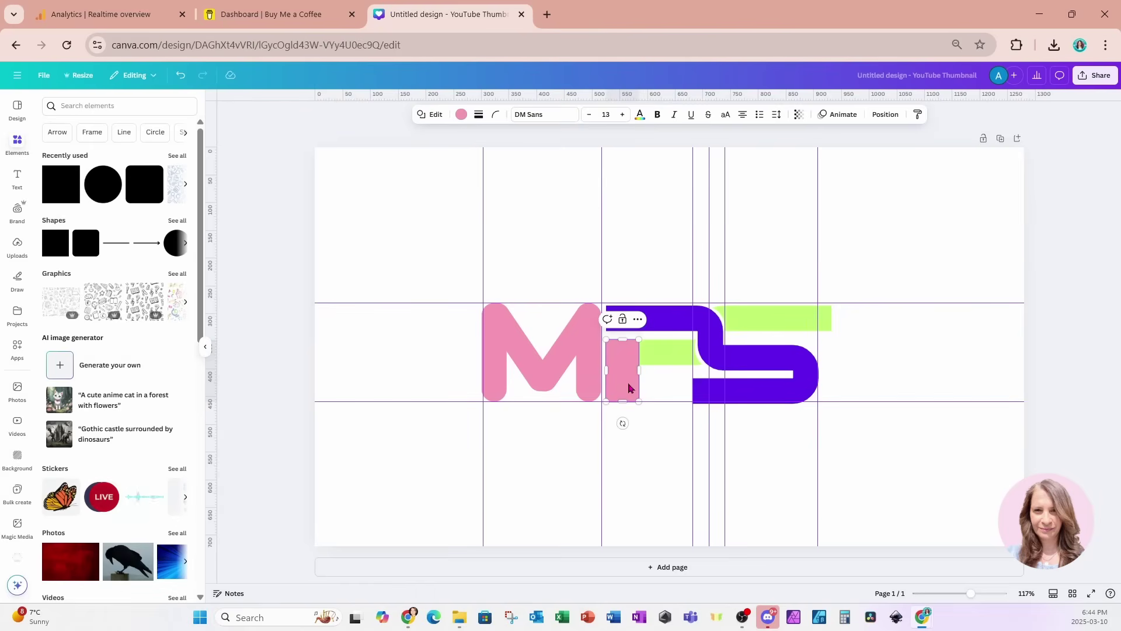
left_click(462, 115)
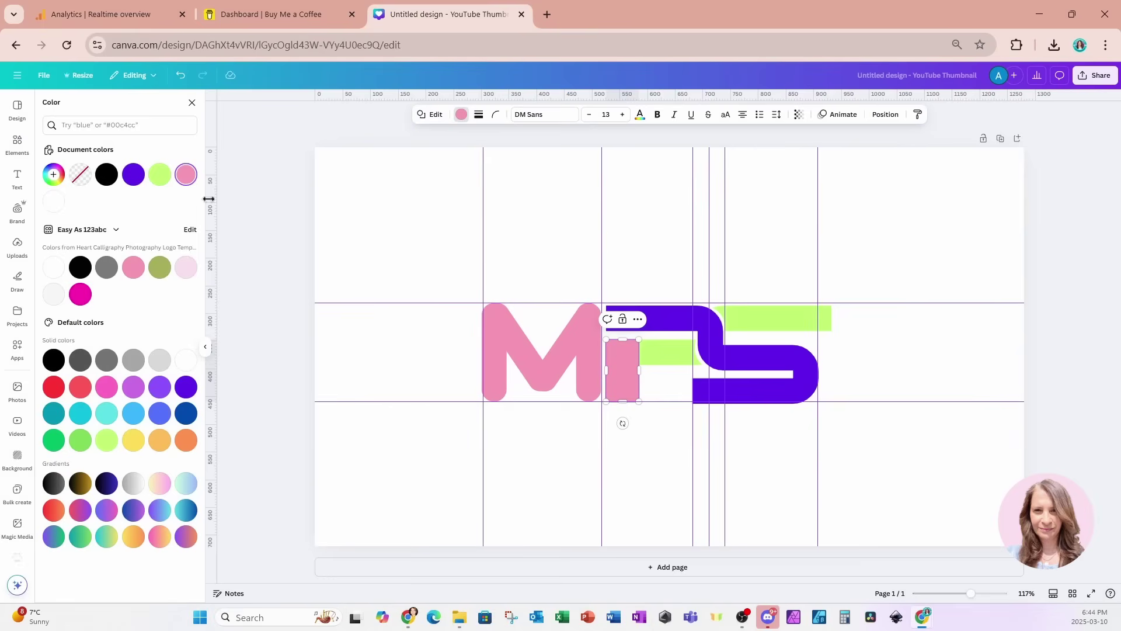
left_click(166, 179)
left_click(634, 474)
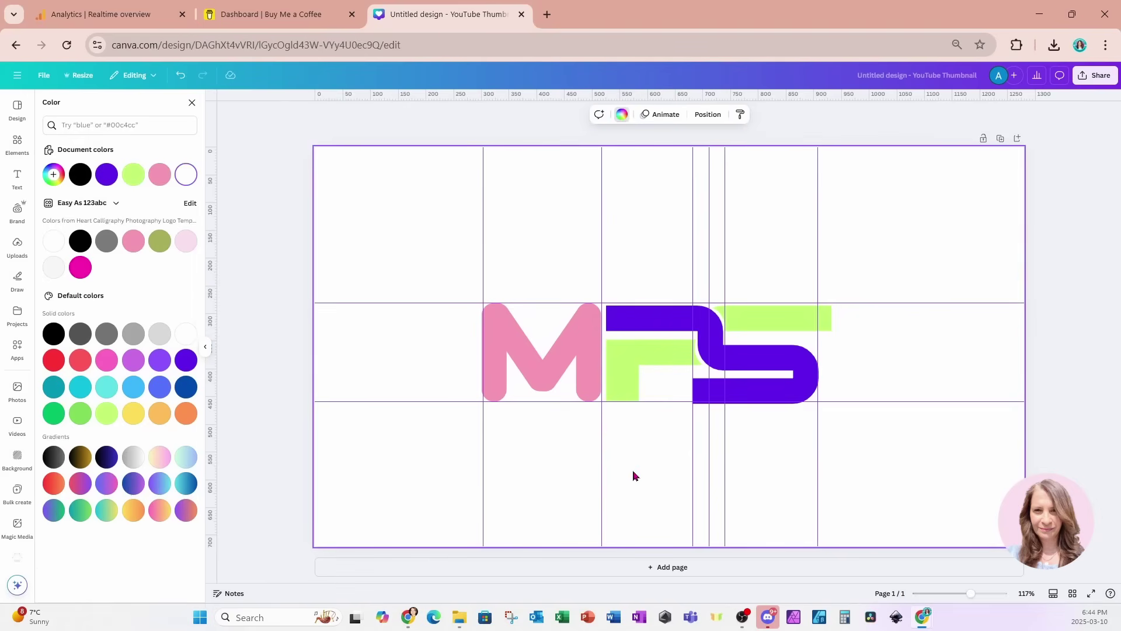
Add another square, shaped into a small tilted rectangle across the outer end of the upper green bar, and recolor it white
left_click(18, 147)
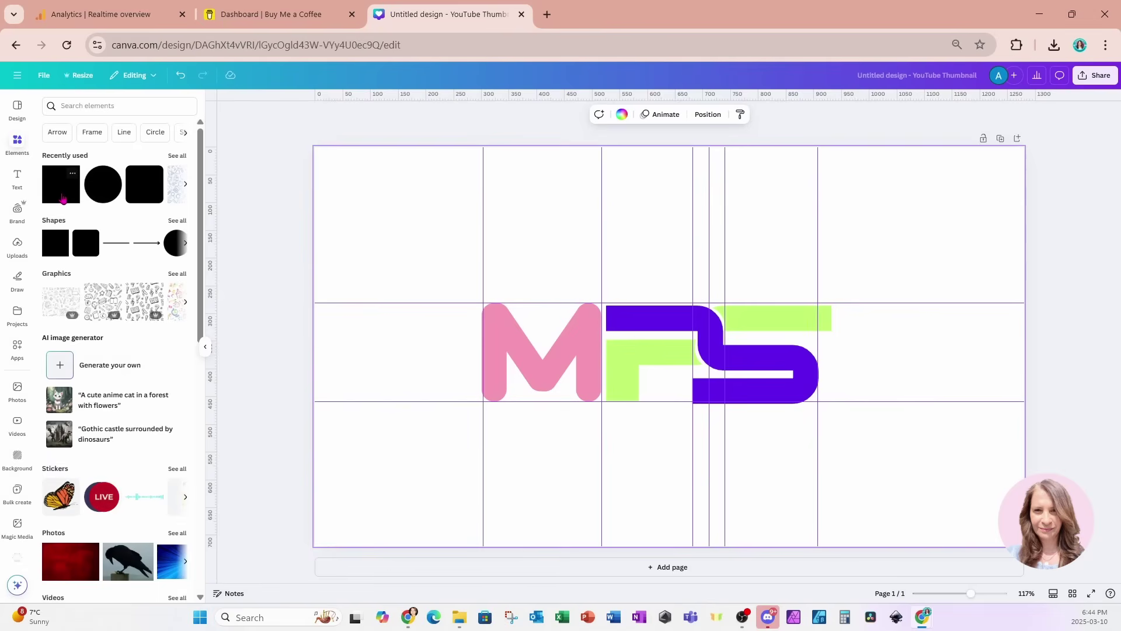
left_click(63, 199)
left_click_drag(641, 385, 876, 409)
left_click_drag(906, 319, 851, 347)
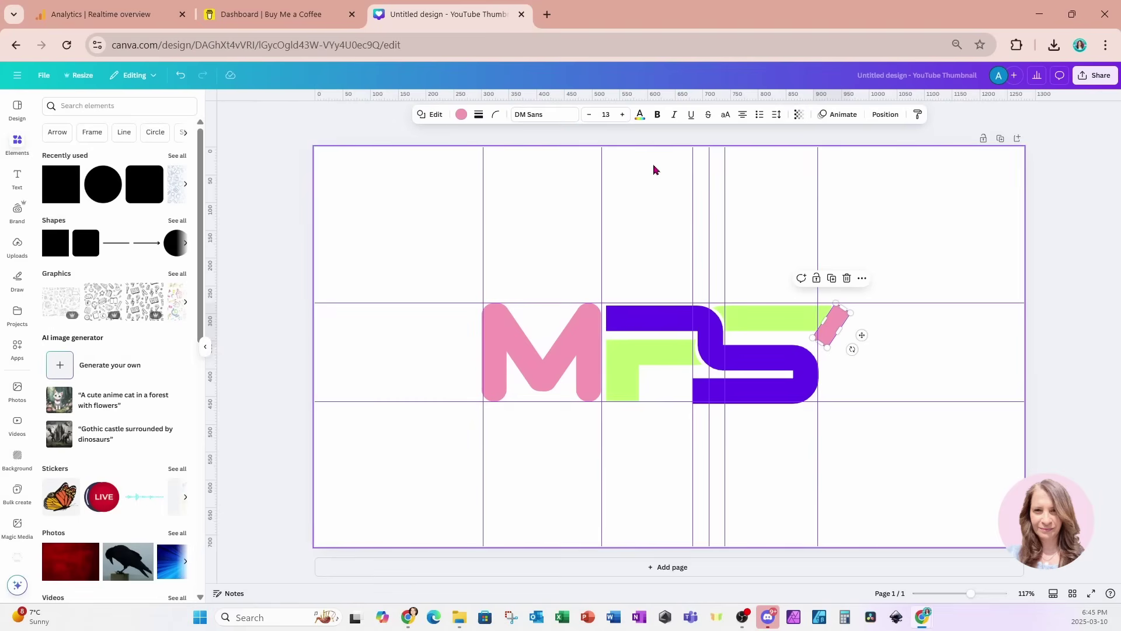
left_click(460, 115)
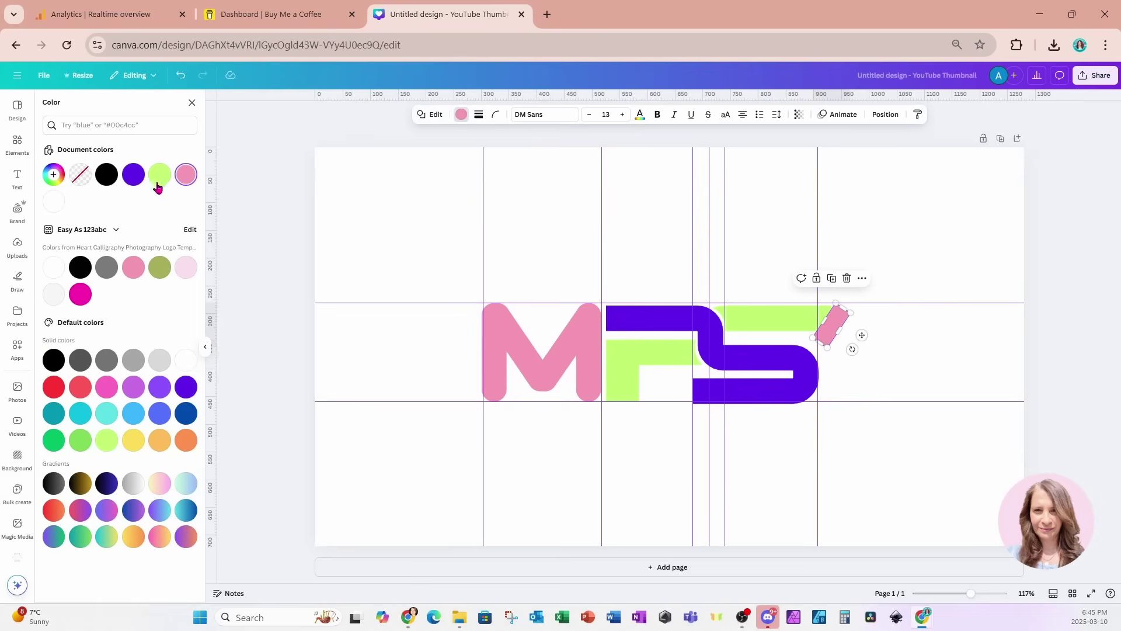
left_click(53, 201)
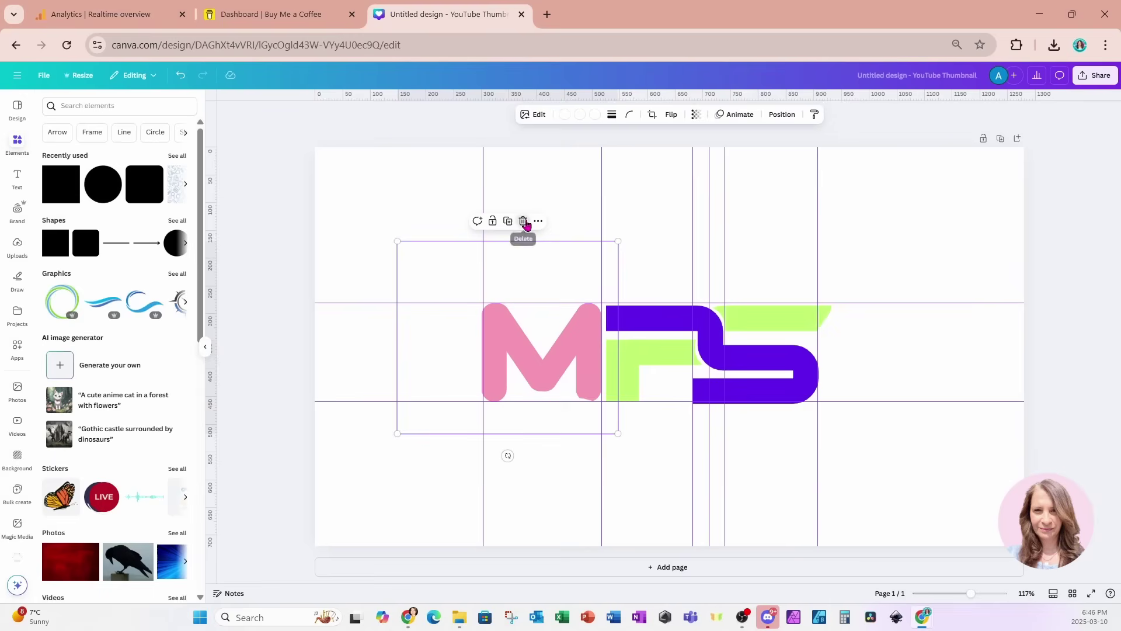
Delete the stray graphic lying over the M and set the page background to black
left_click(524, 222)
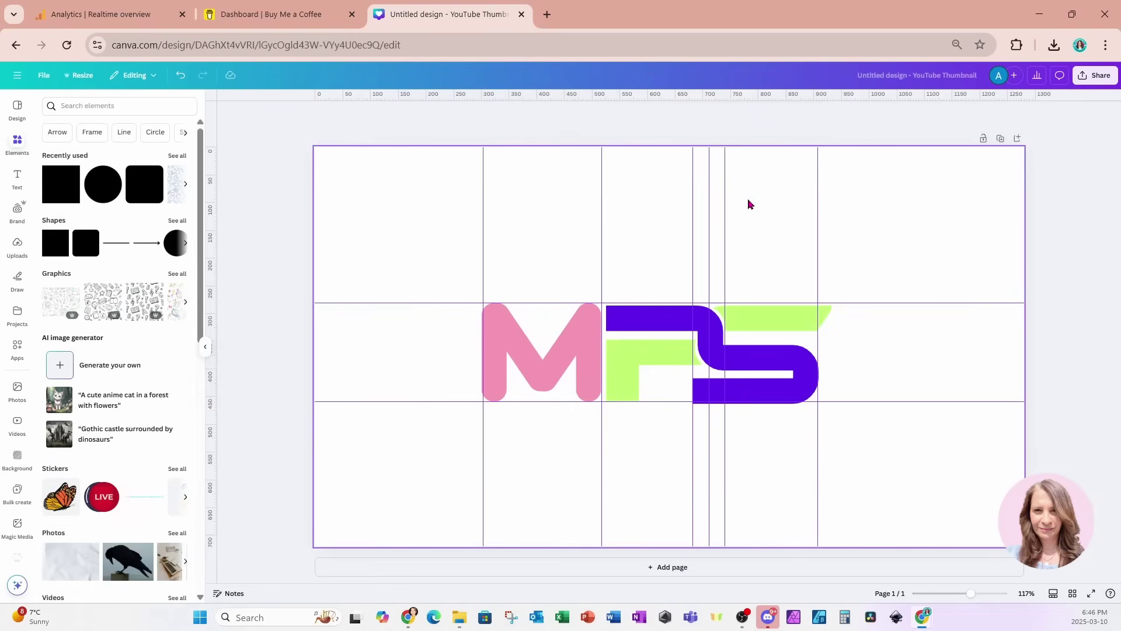
left_click(779, 194)
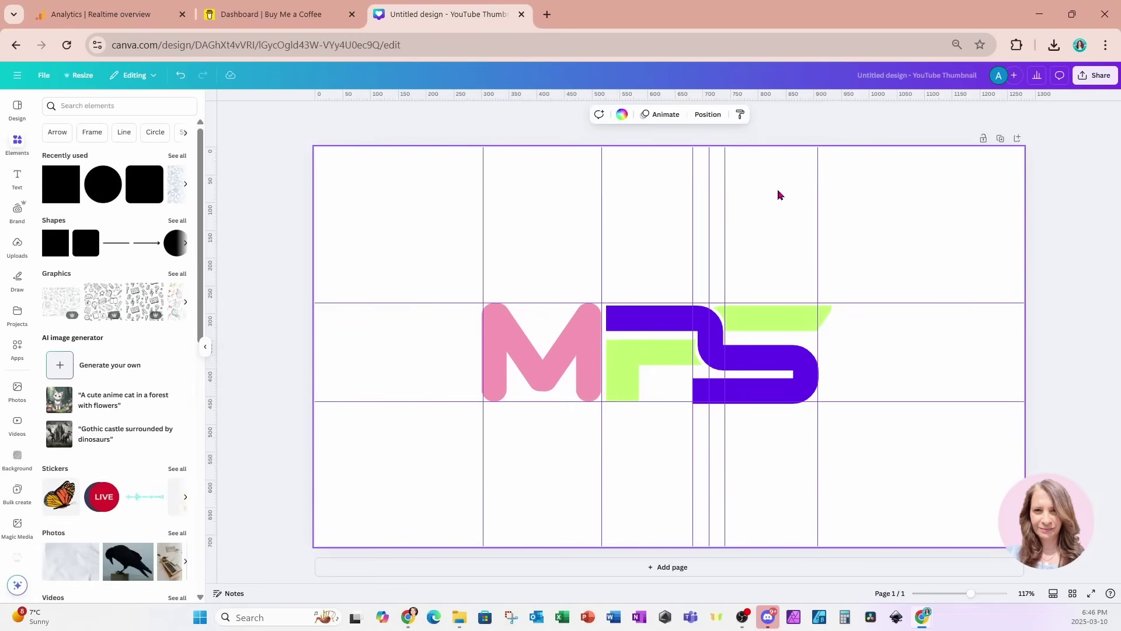
left_click(622, 115)
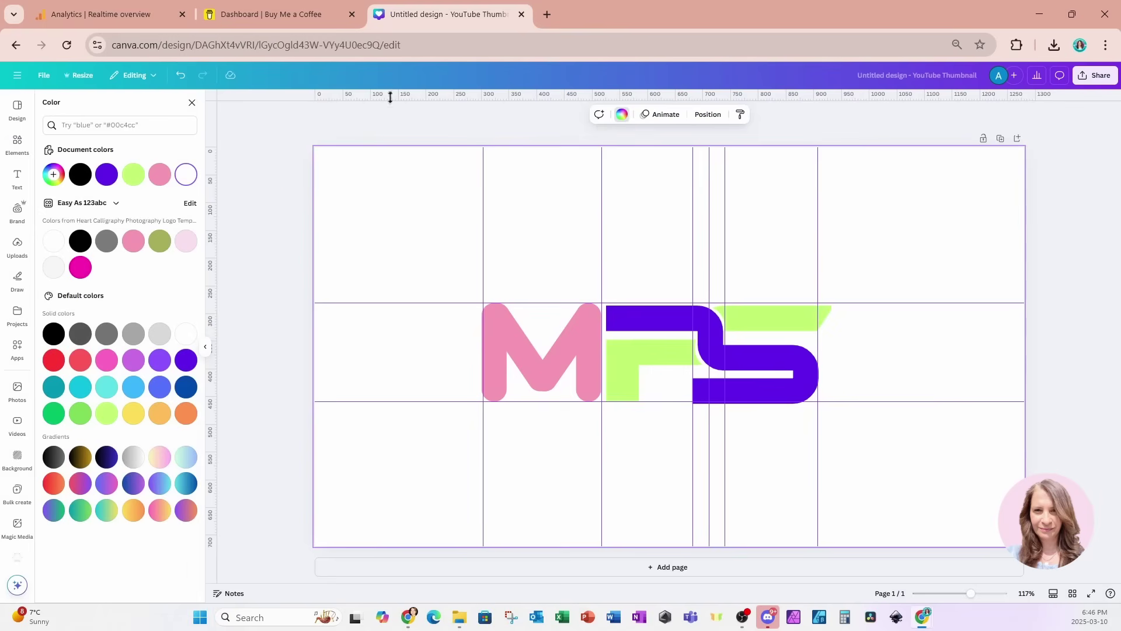
left_click(81, 178)
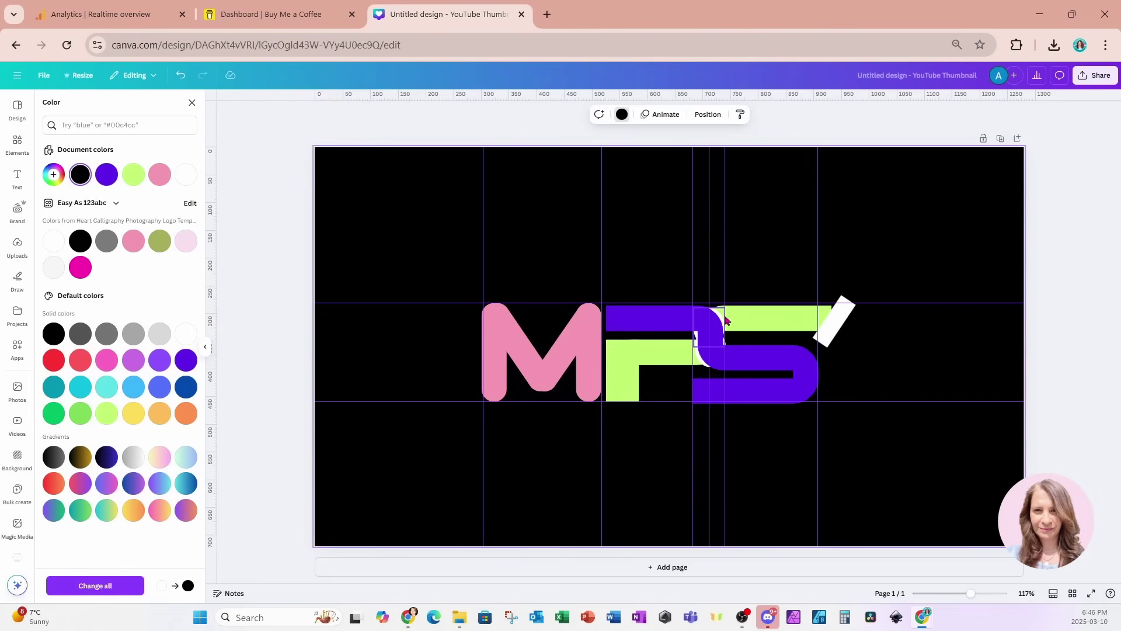
Recolor the tilted white rectangle and both white circles black to match the background
left_click_drag(840, 321, 839, 322)
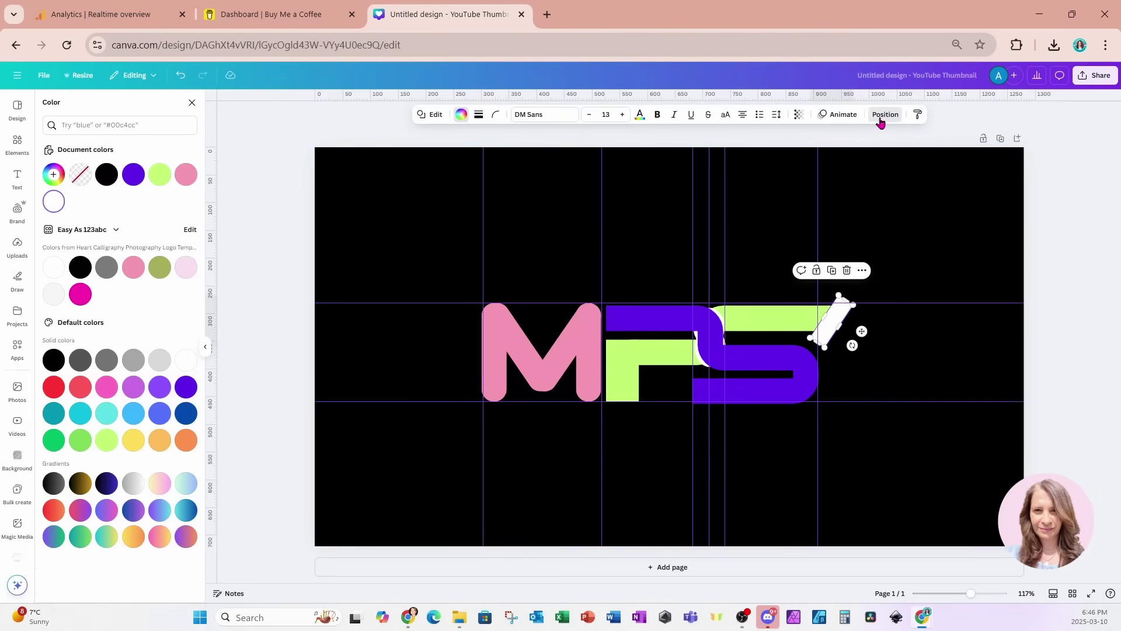
left_click(883, 115)
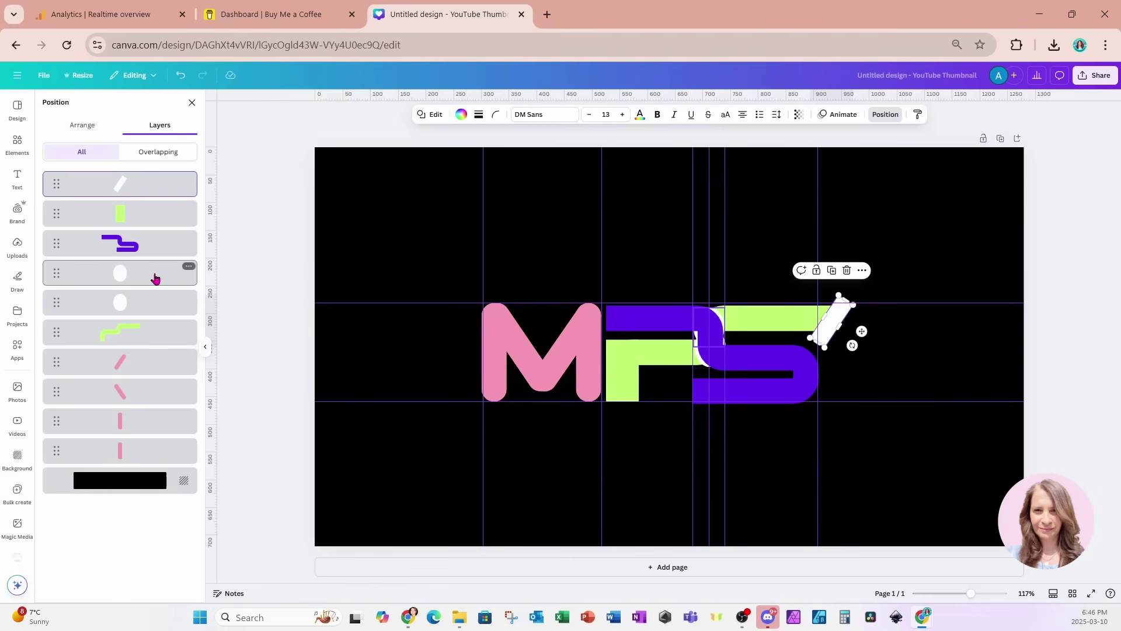
left_click(156, 276, "shift")
left_click(156, 302, "shift")
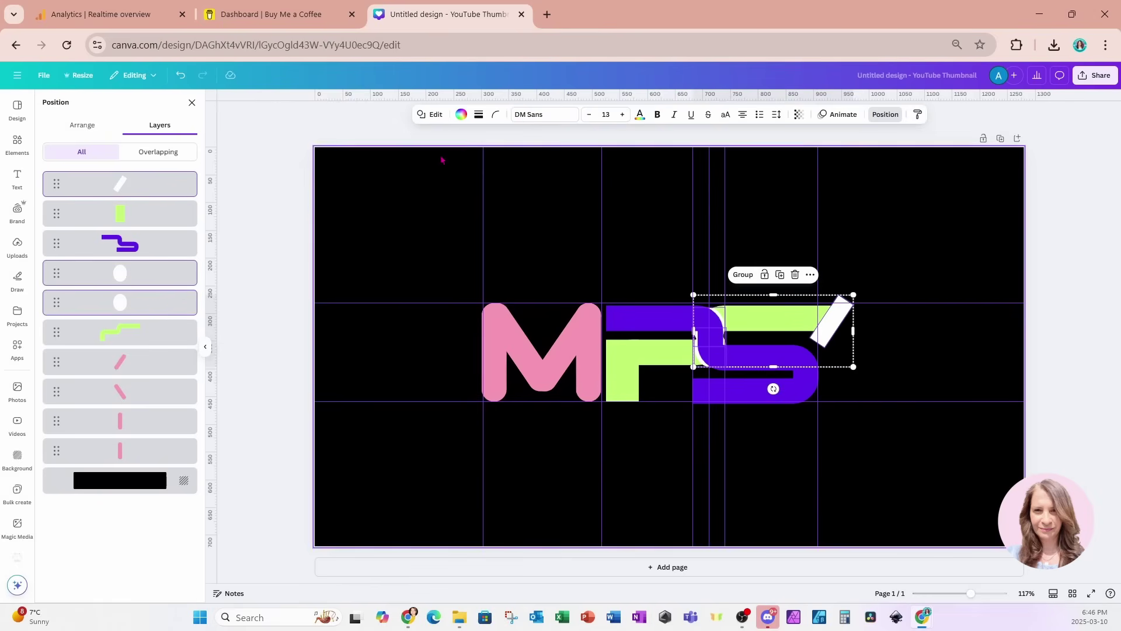
left_click(461, 115)
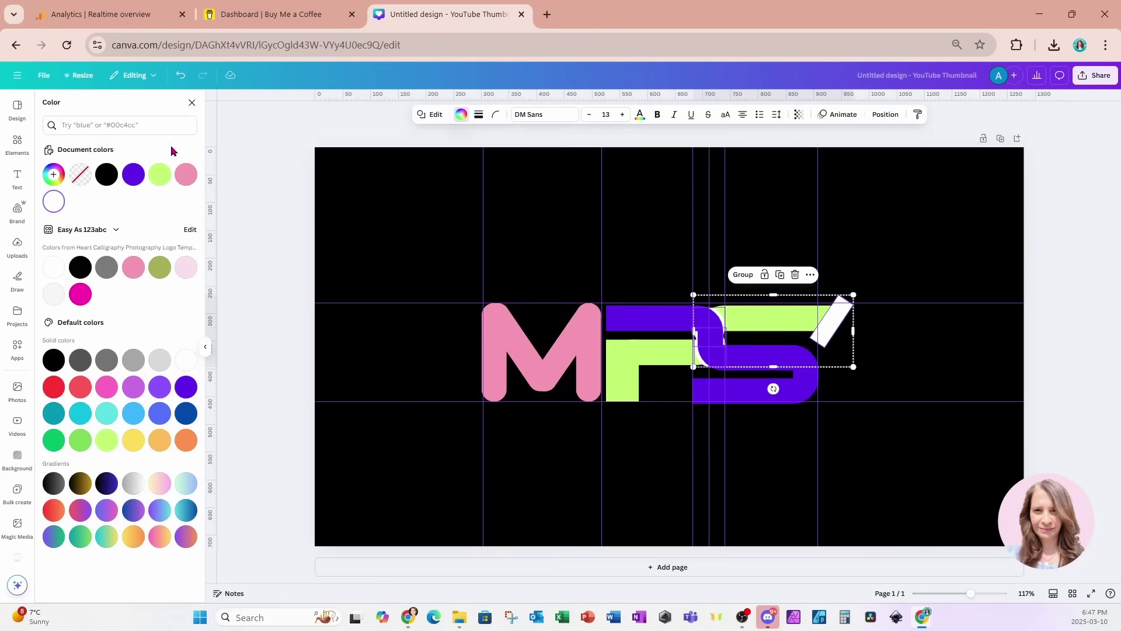
left_click(106, 174)
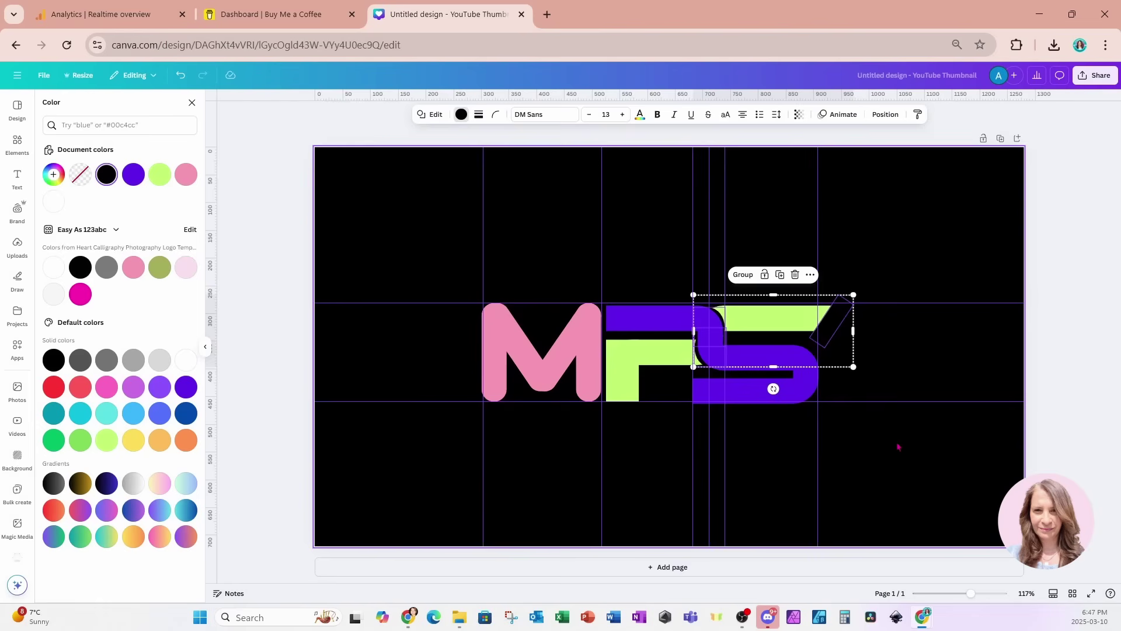
Select all four strokes of the pink M and fill them with the yellow-to-orange gradient
left_click(496, 361)
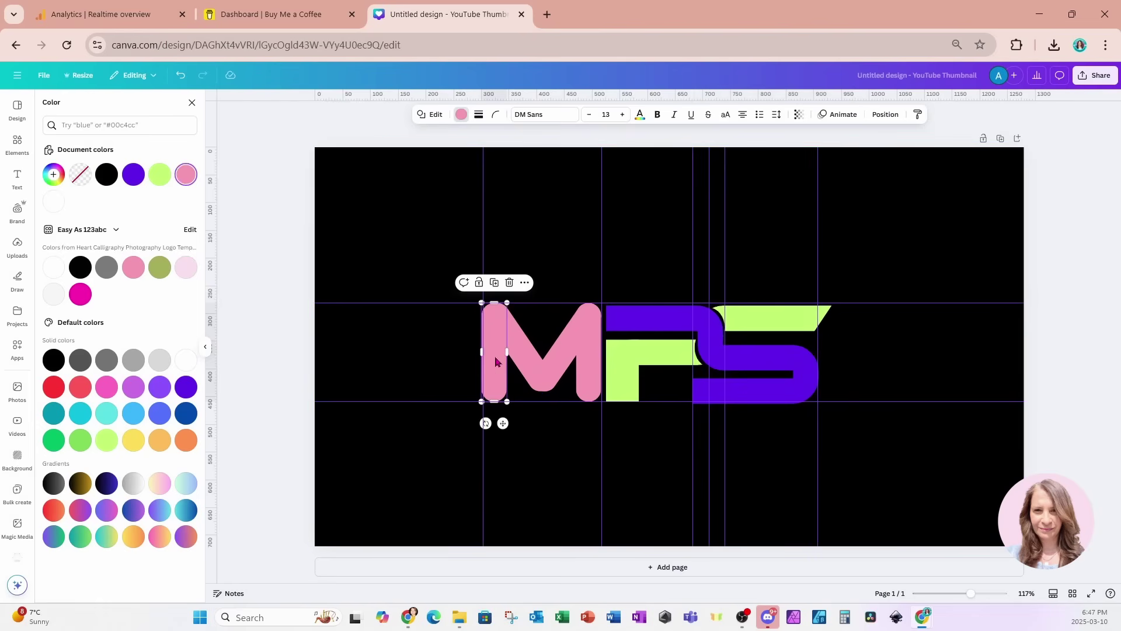
left_click(523, 362, "shift")
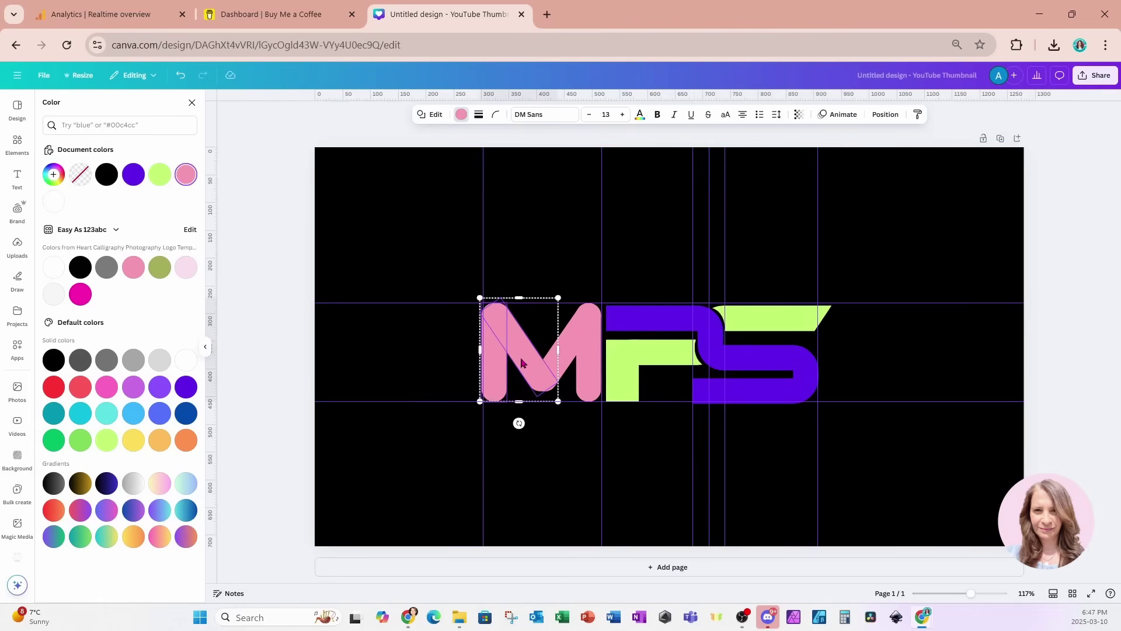
left_click(564, 355, "shift")
left_click(588, 381, "shift")
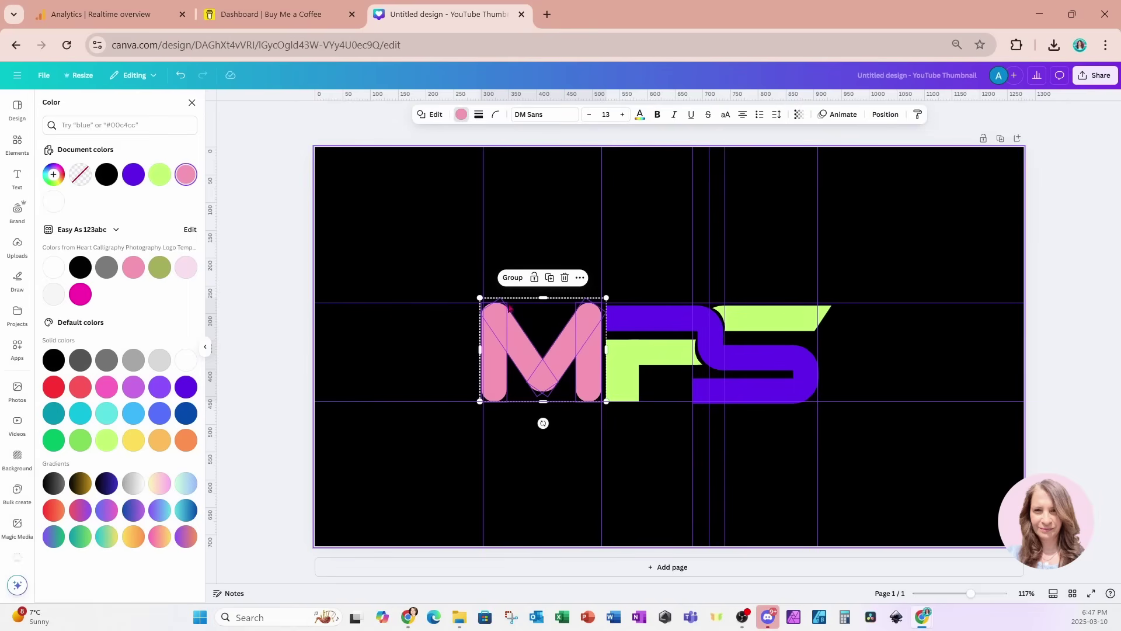
left_click(462, 119)
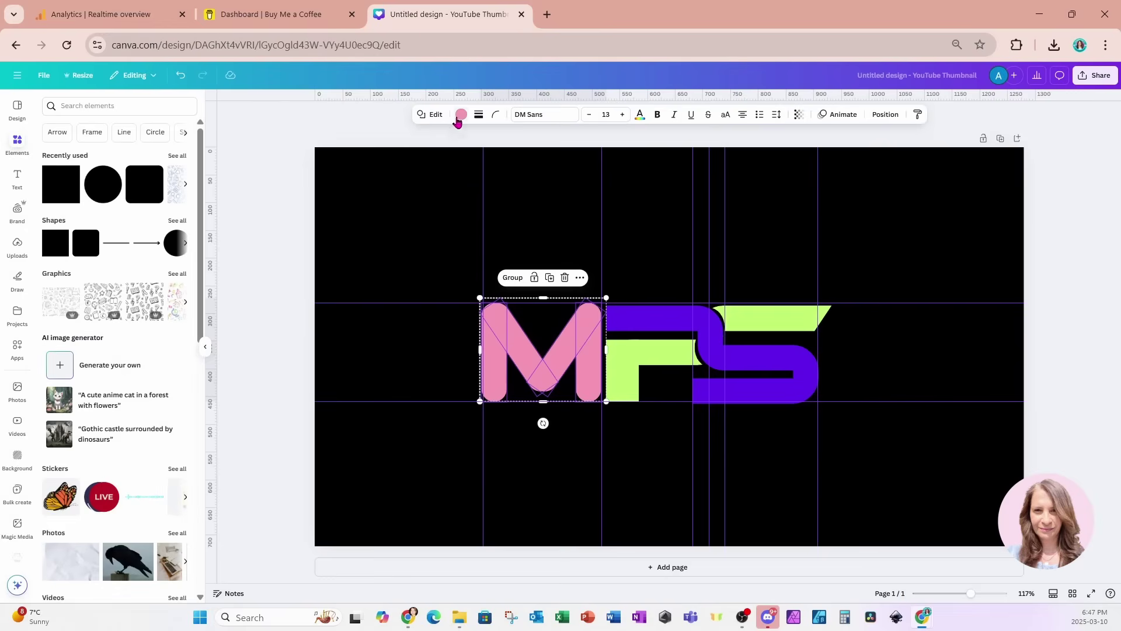
left_click(460, 117)
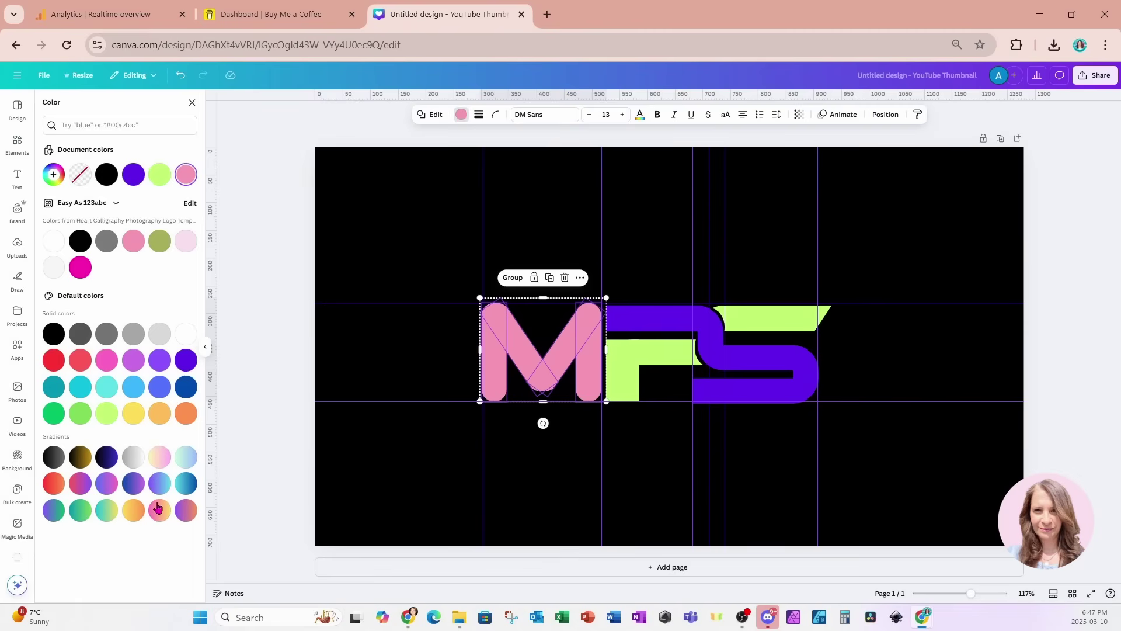
left_click(138, 512)
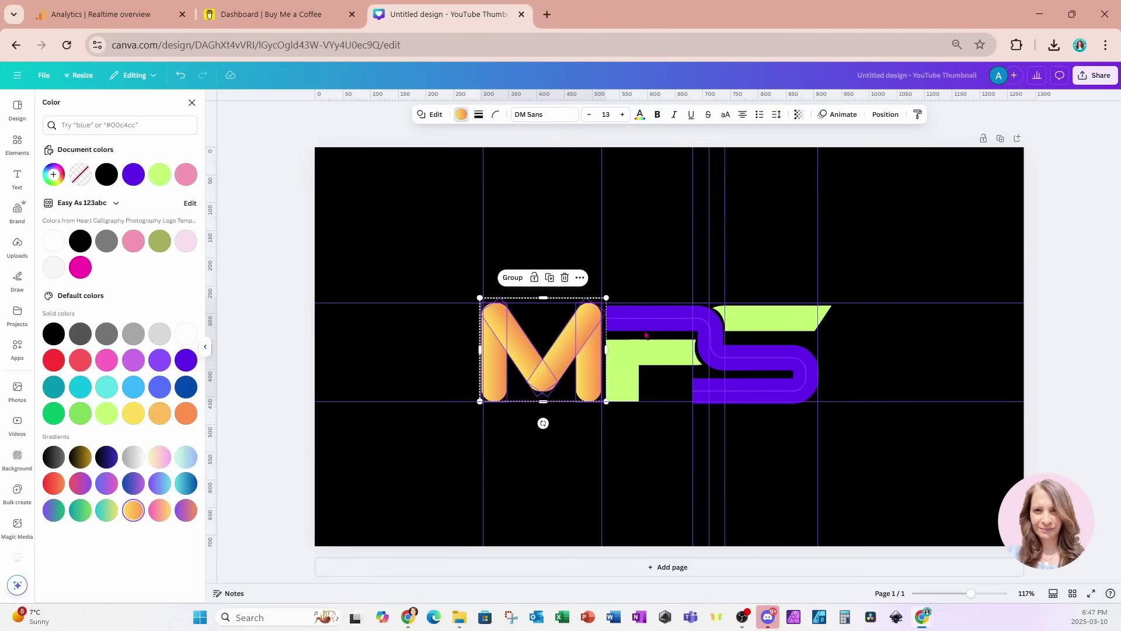
Recolor the violet elbowed line with the teal-to-dark-blue gradient
left_click(645, 323)
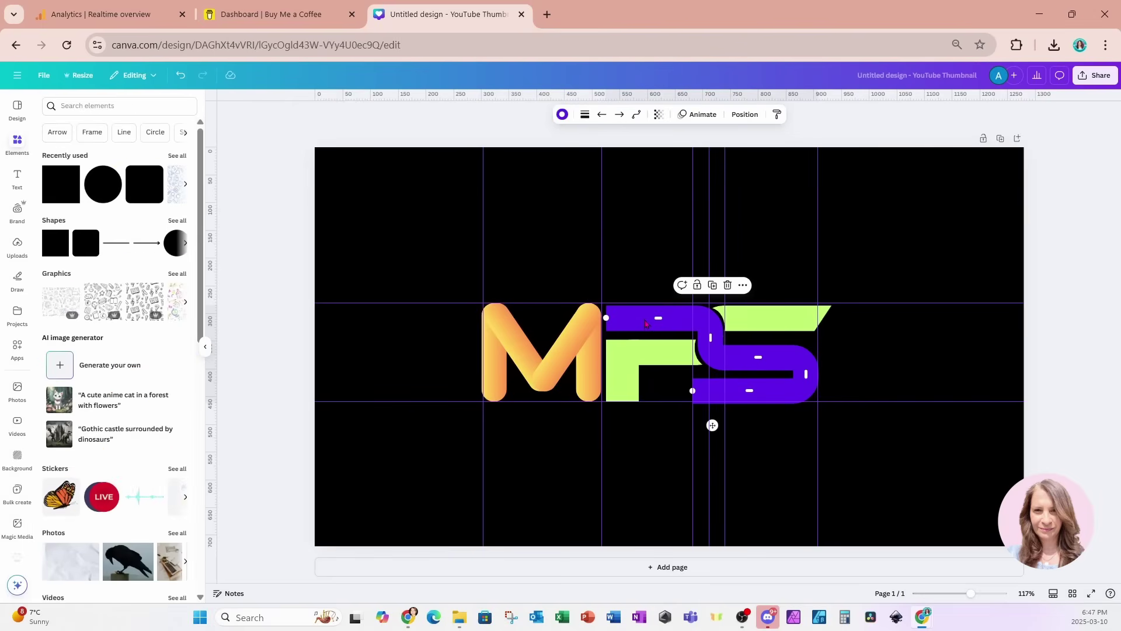
left_click(562, 115)
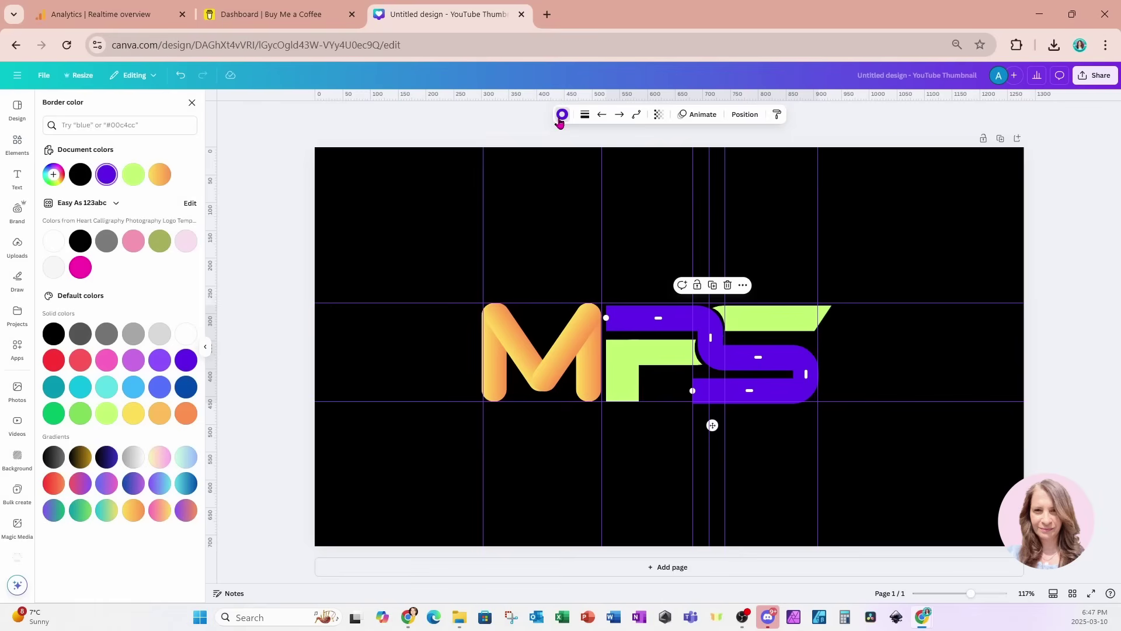
left_click(187, 482)
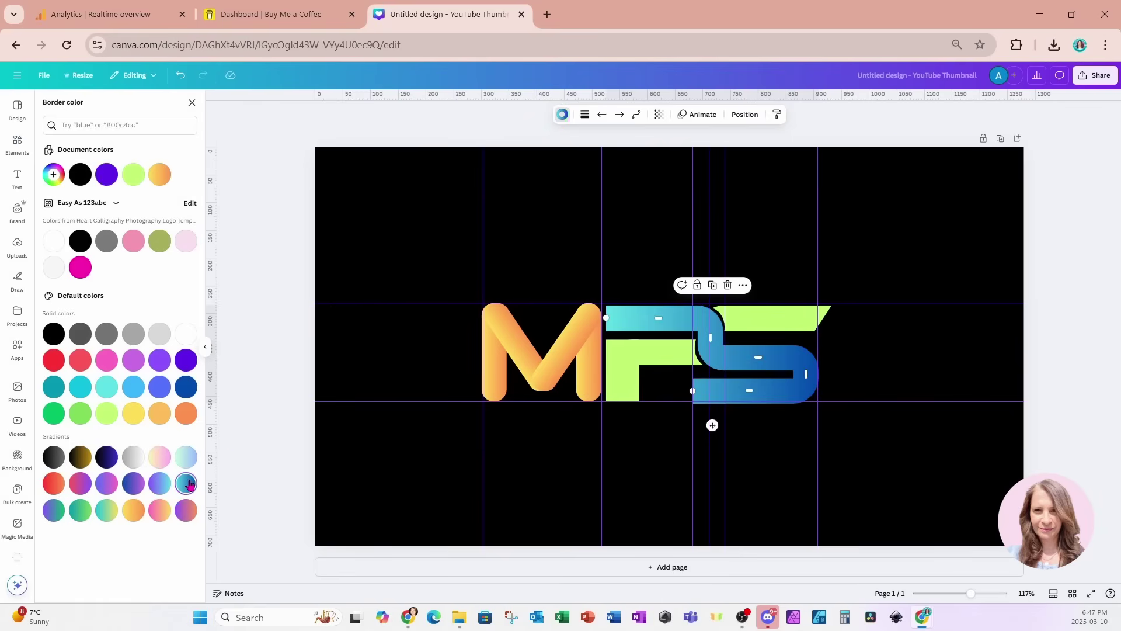
Apply the yellow-to-orange gradient to the green elbowed line and to the green rectangle covering its vertical leg
left_click(784, 321)
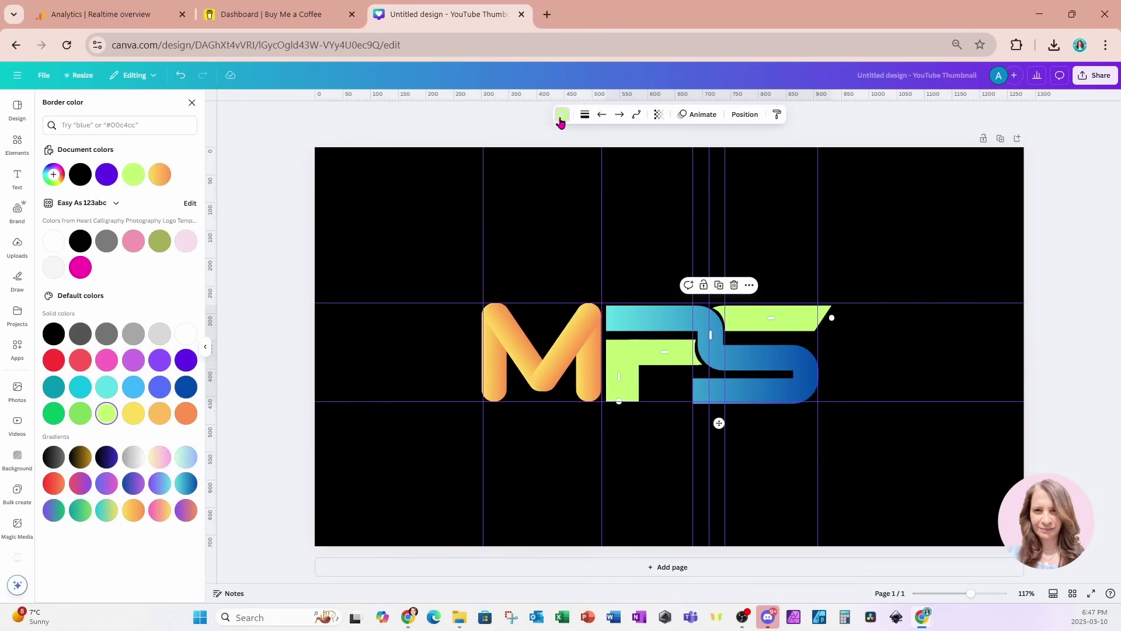
left_click(560, 121)
left_click(560, 117)
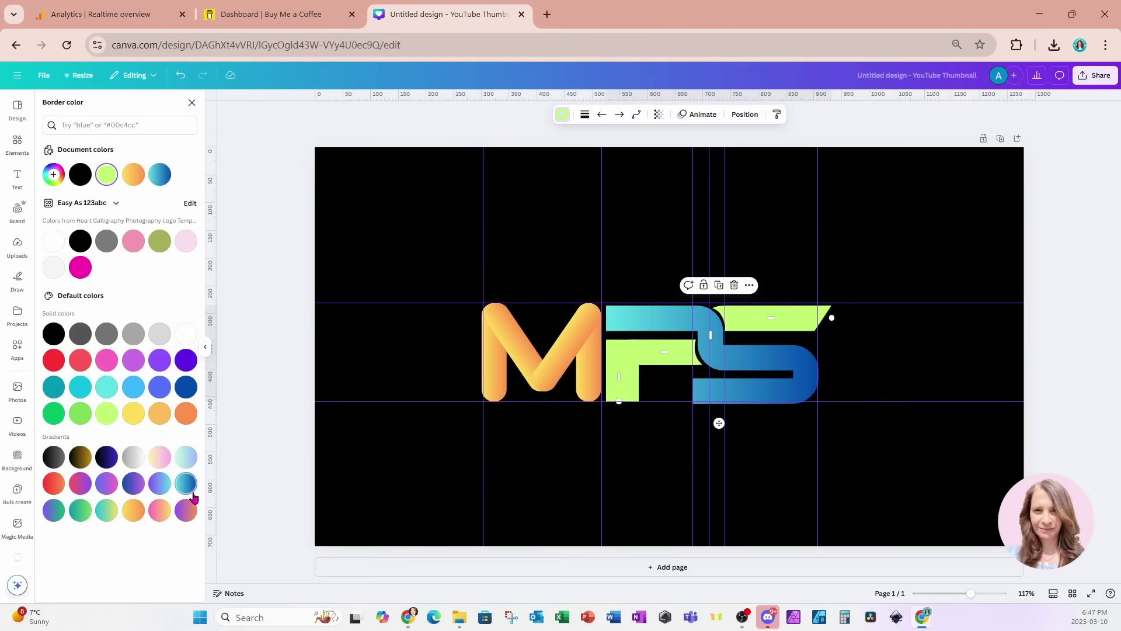
left_click(134, 510)
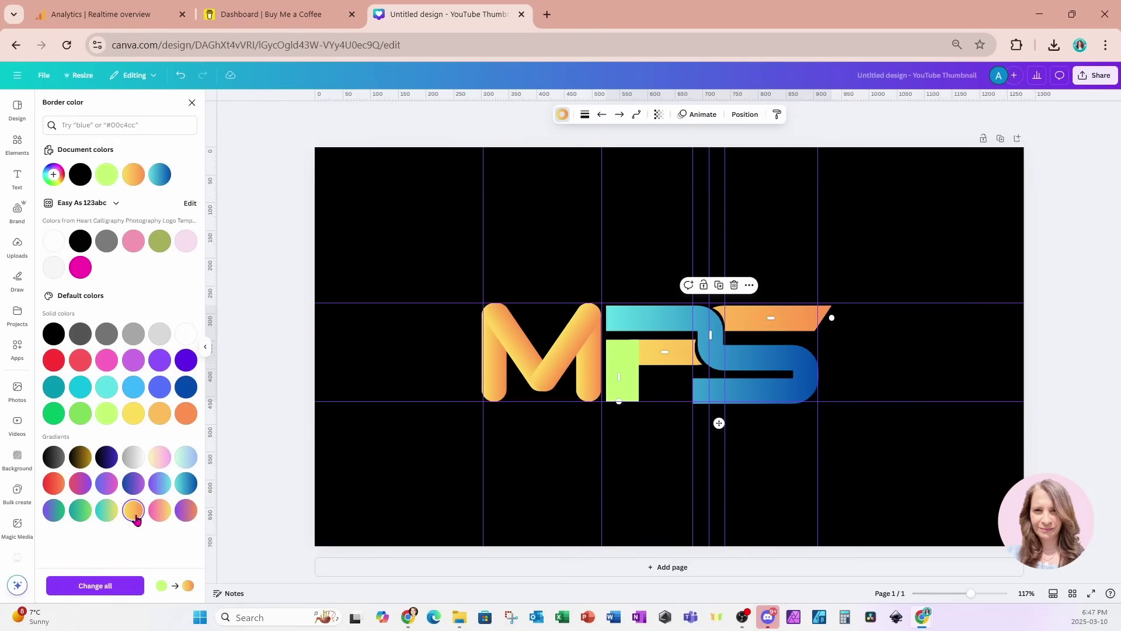
left_click(618, 386)
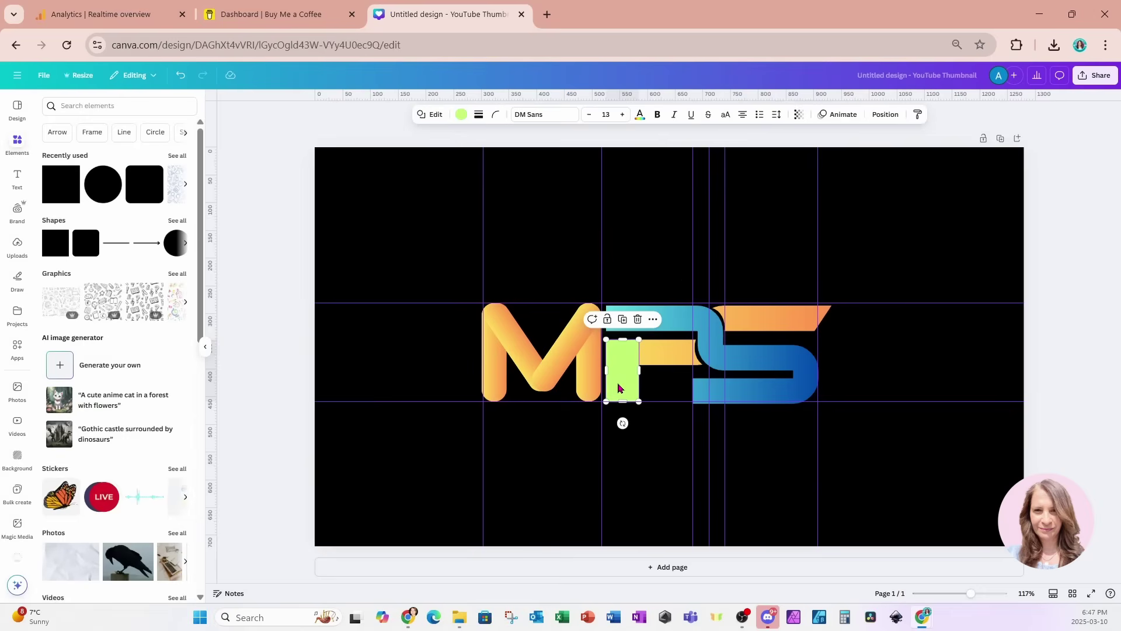
left_click(462, 114)
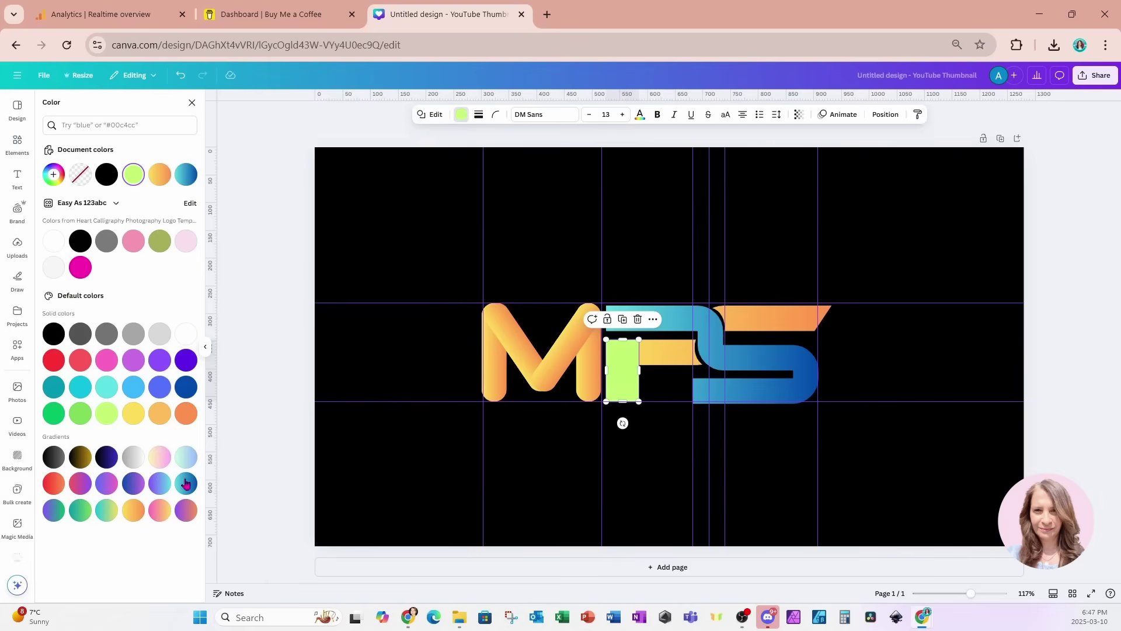
left_click(133, 510)
left_click(713, 360)
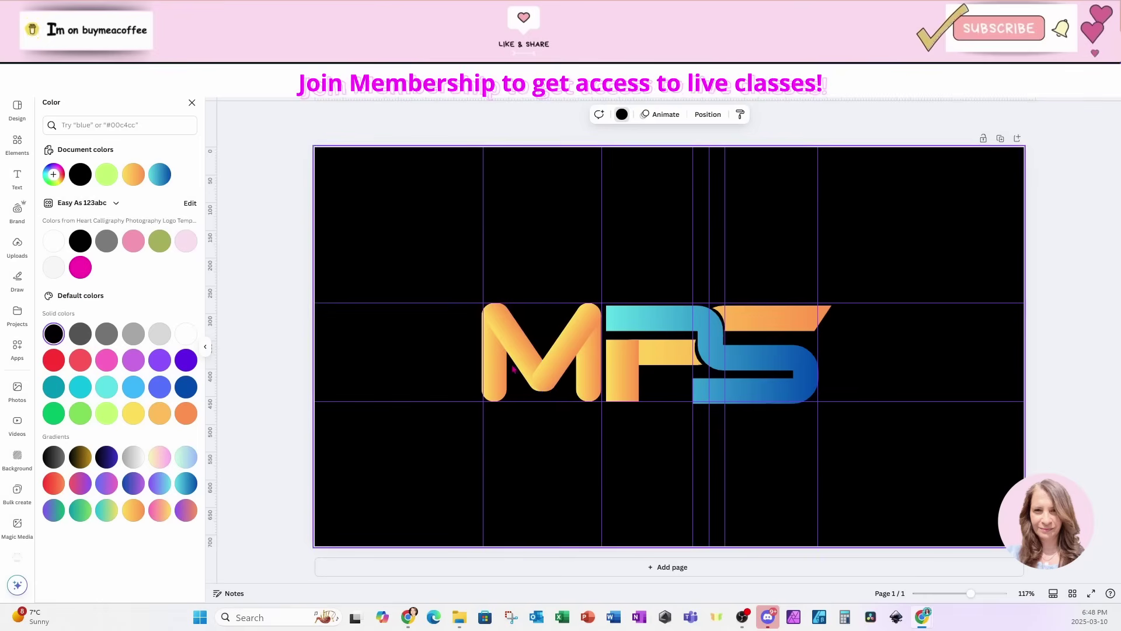
Change the gradient style of the rectangle over the P's leg so the yellow runs down vertically into orange
left_click(617, 379)
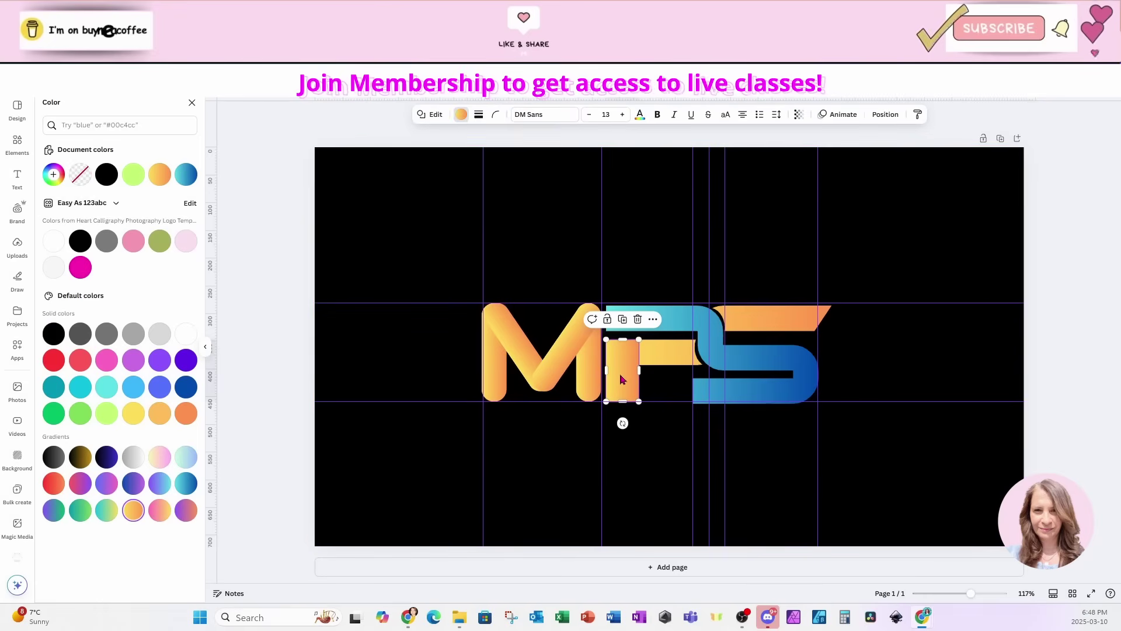
left_click(461, 115)
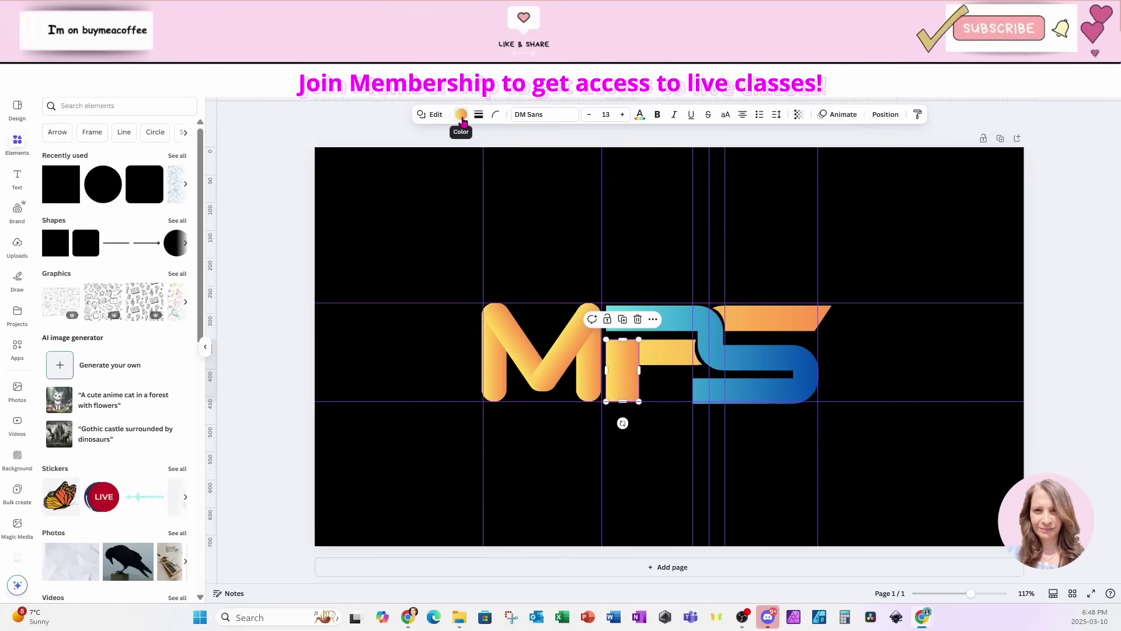
left_click(462, 115)
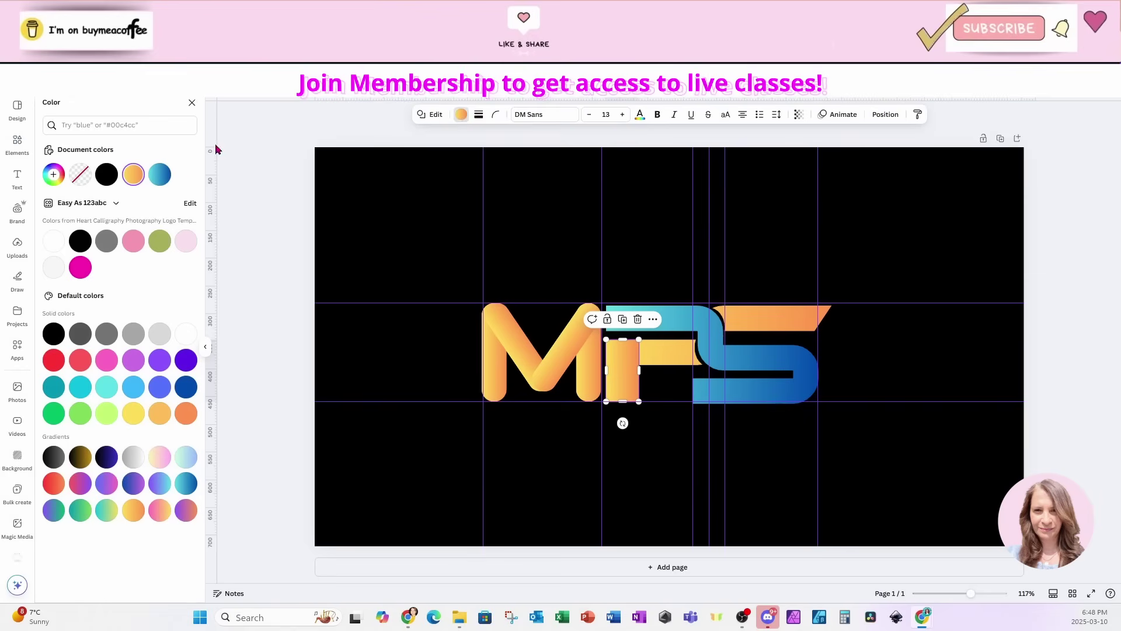
left_click(54, 175)
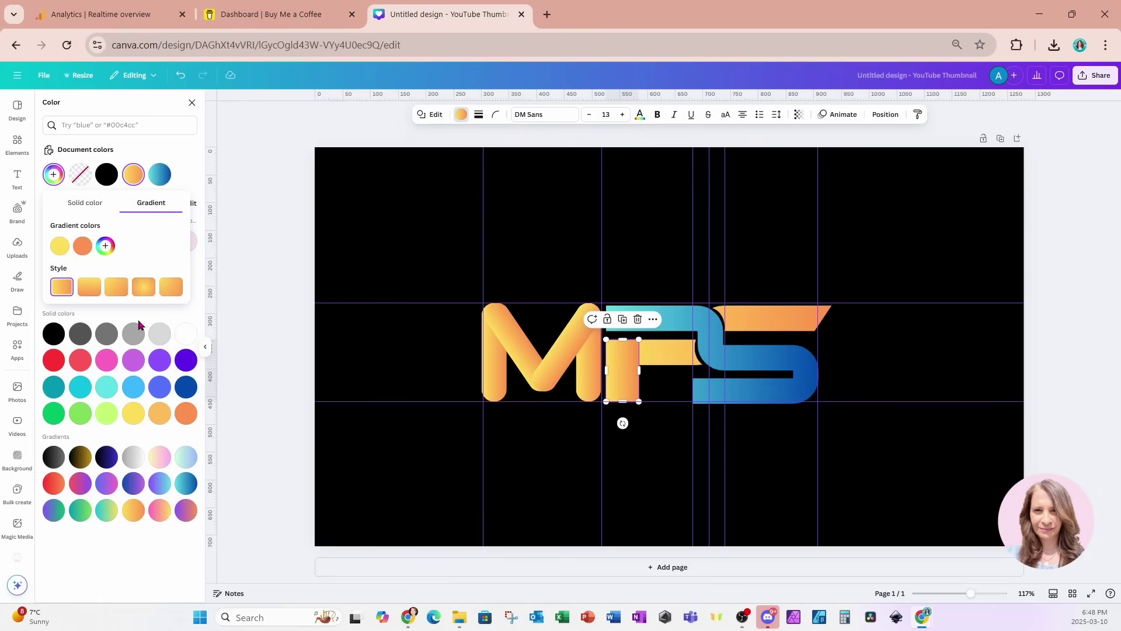
left_click(91, 295)
left_click(655, 452)
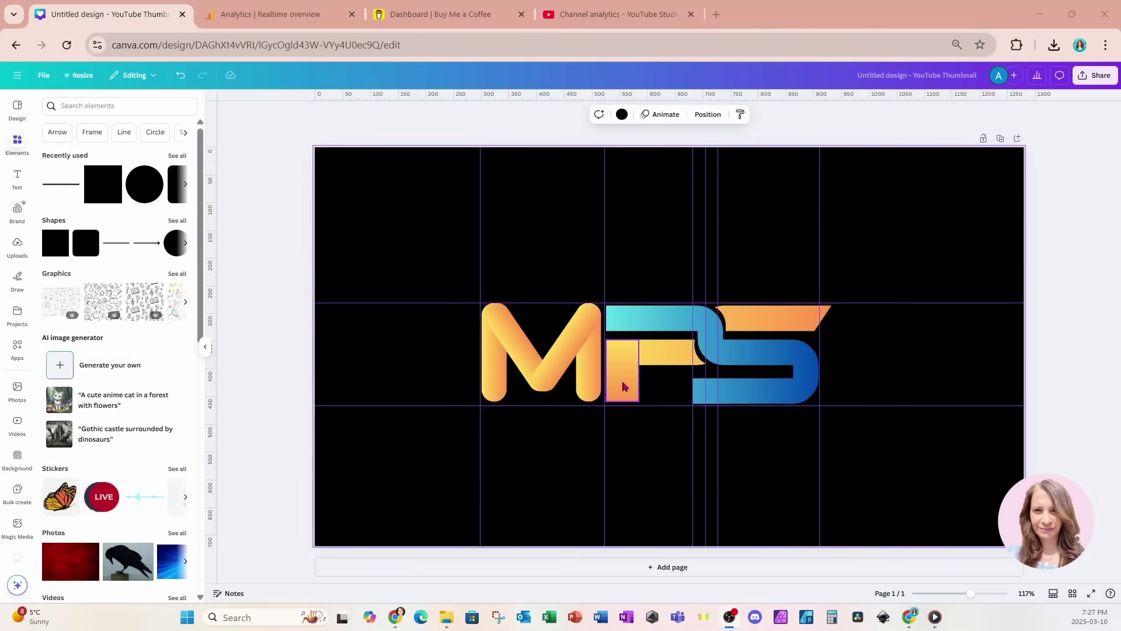
Narrow the rectangle forming the P's leg slightly and lengthen both vertical legs of the M past the lower guide
left_click(623, 385)
left_click_drag(640, 372, 634, 372)
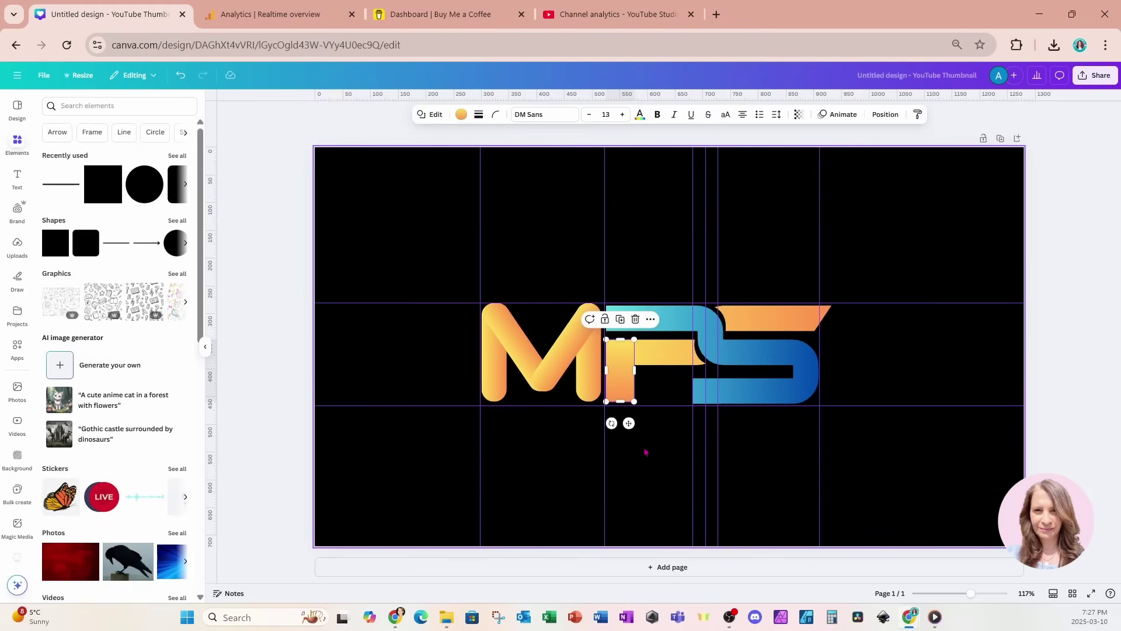
left_click(494, 374)
left_click_drag(494, 402, 494, 416)
left_click(589, 379)
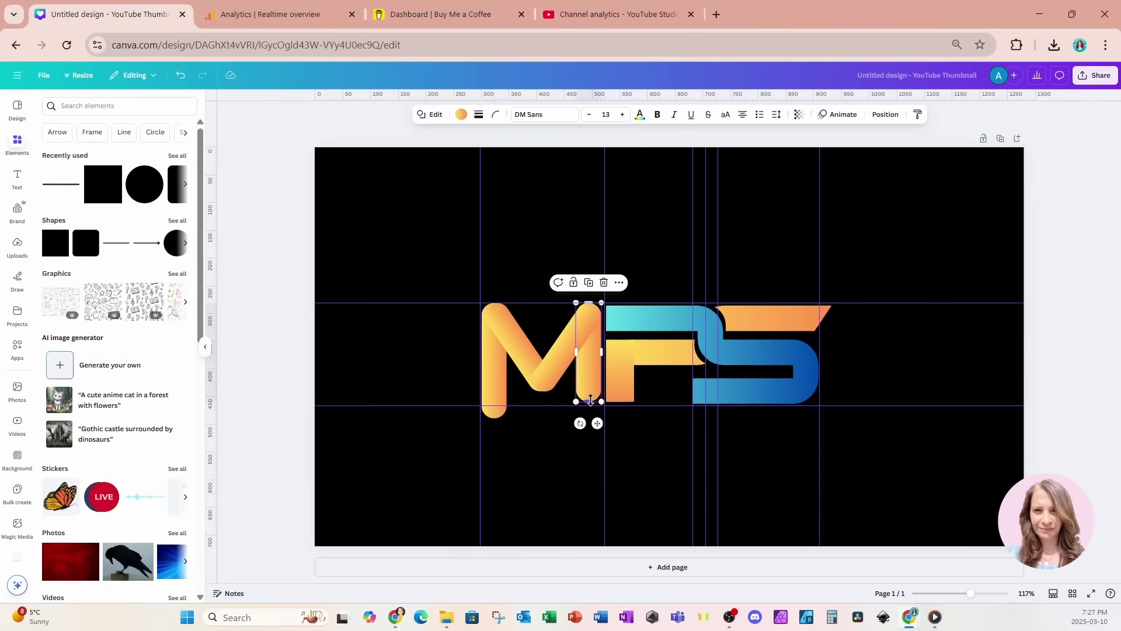
left_click_drag(590, 400, 591, 416)
Add a square, shape it into a thin strip along the lower guide covering the M's rounded leg ends, and recolor it black
left_click(102, 184)
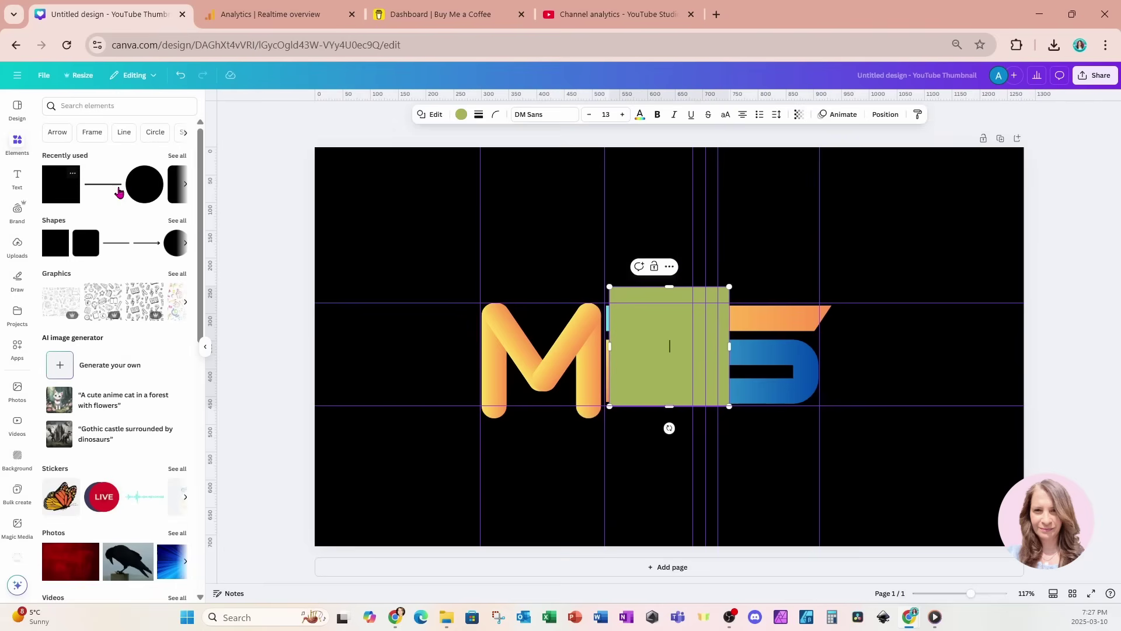
left_click_drag(670, 297, 549, 442)
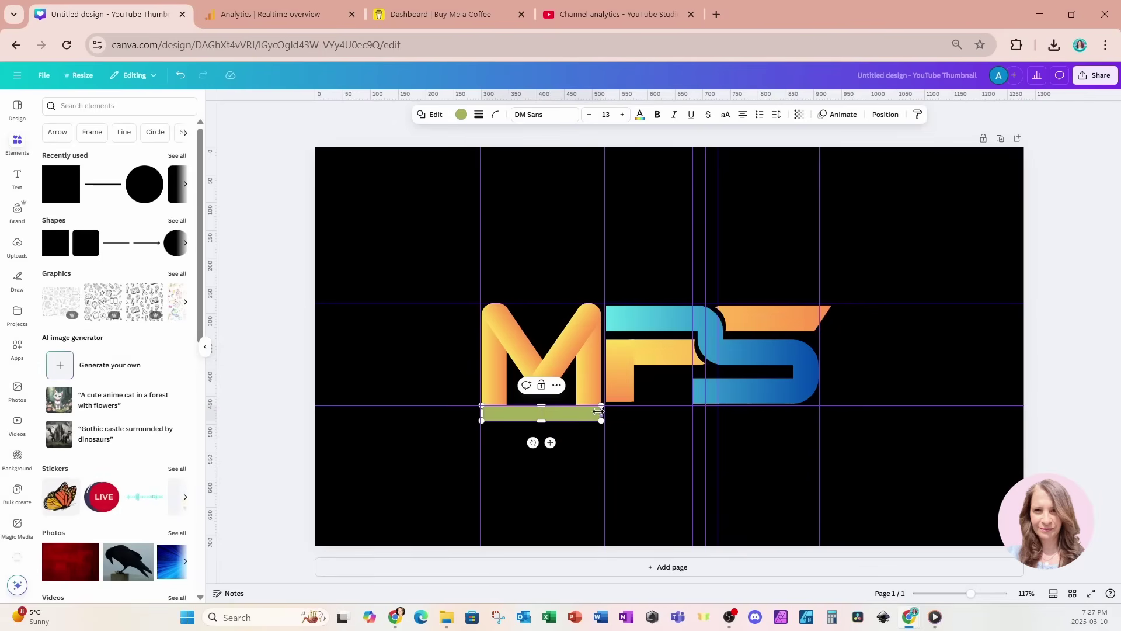
left_click_drag(602, 413, 630, 413)
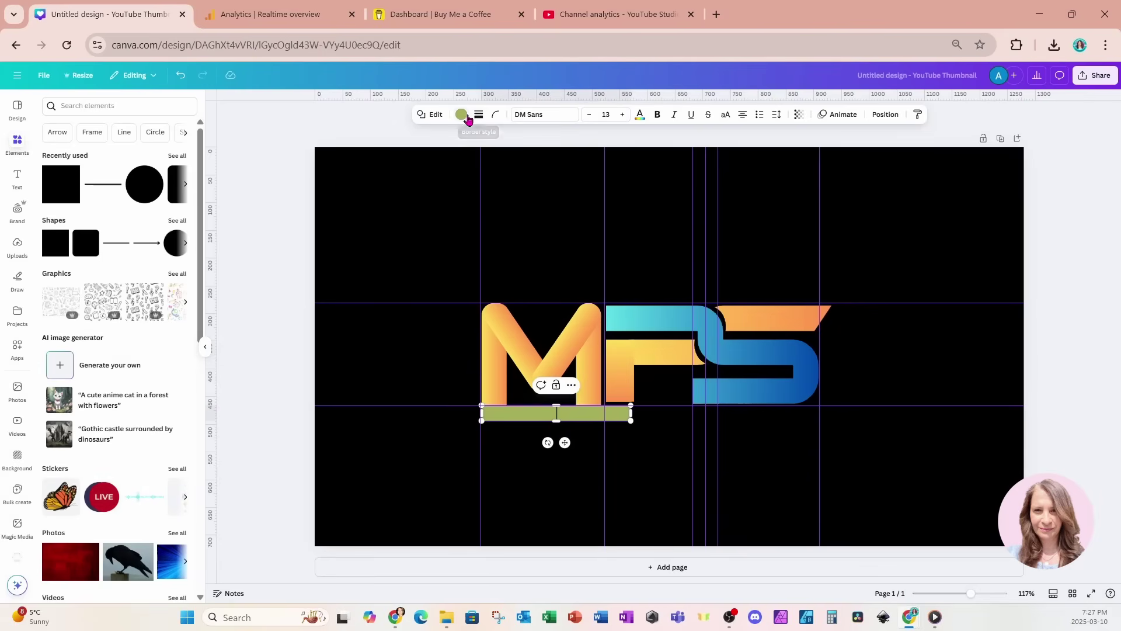
left_click(461, 115)
left_click(112, 182)
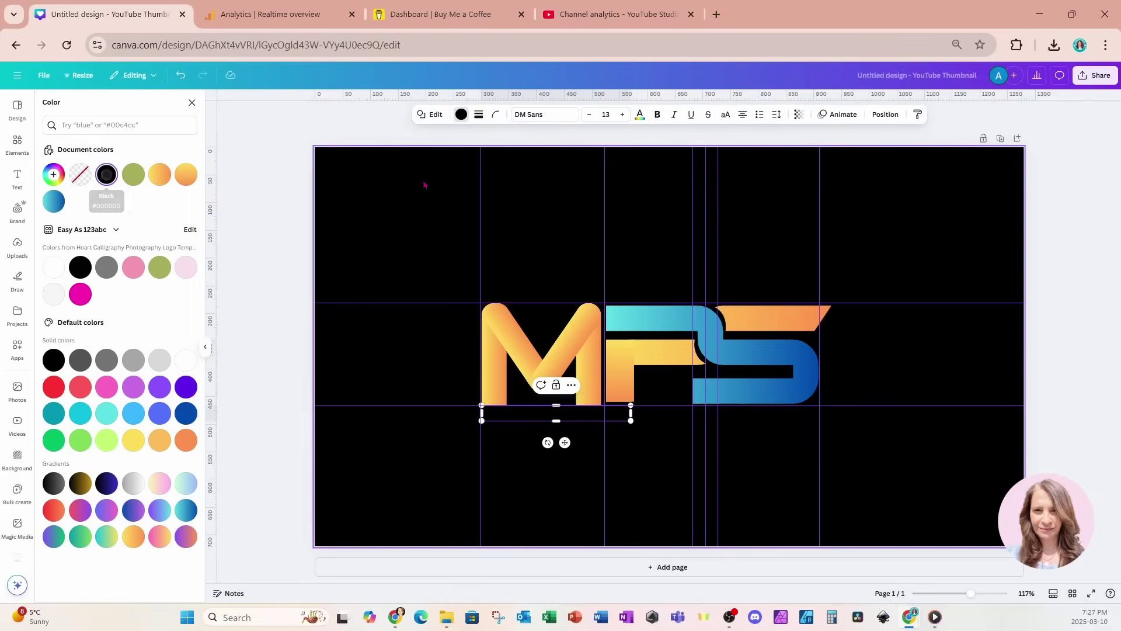
left_click(902, 183)
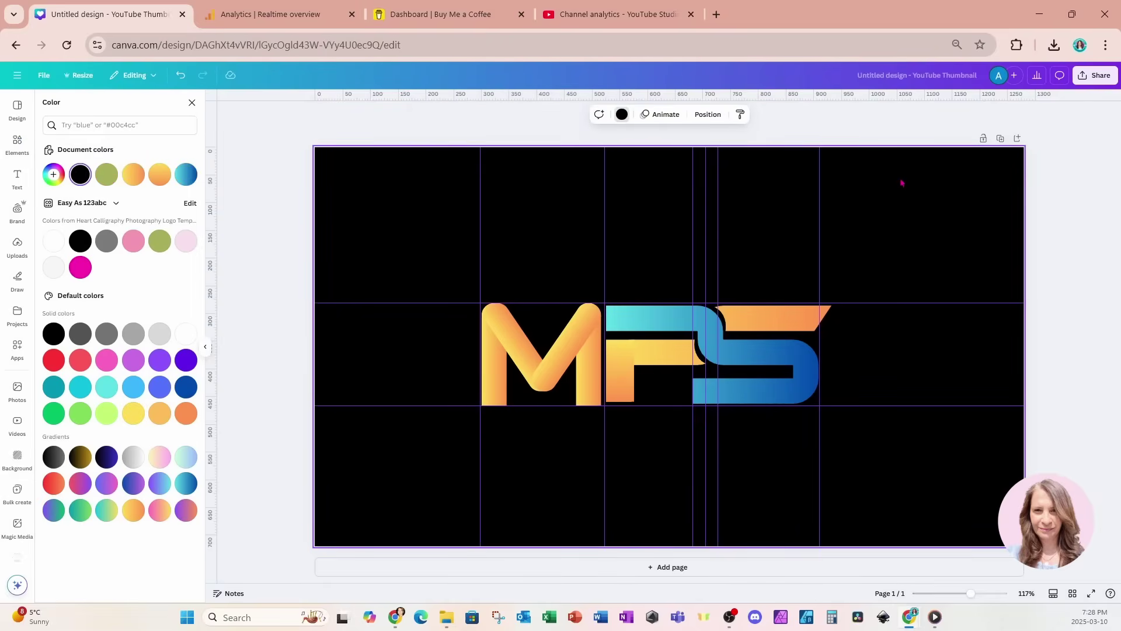
Extend the rectangle forming the P's leg down to the lower guide, level with the M's legs
left_click(630, 395)
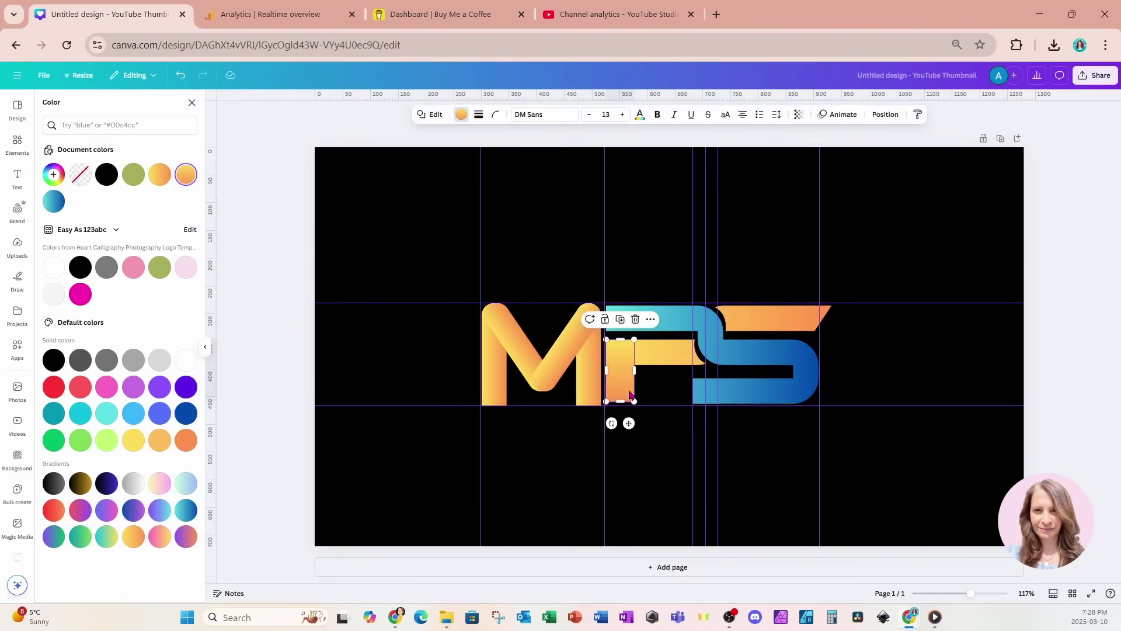
left_click_drag(623, 399, 623, 403)
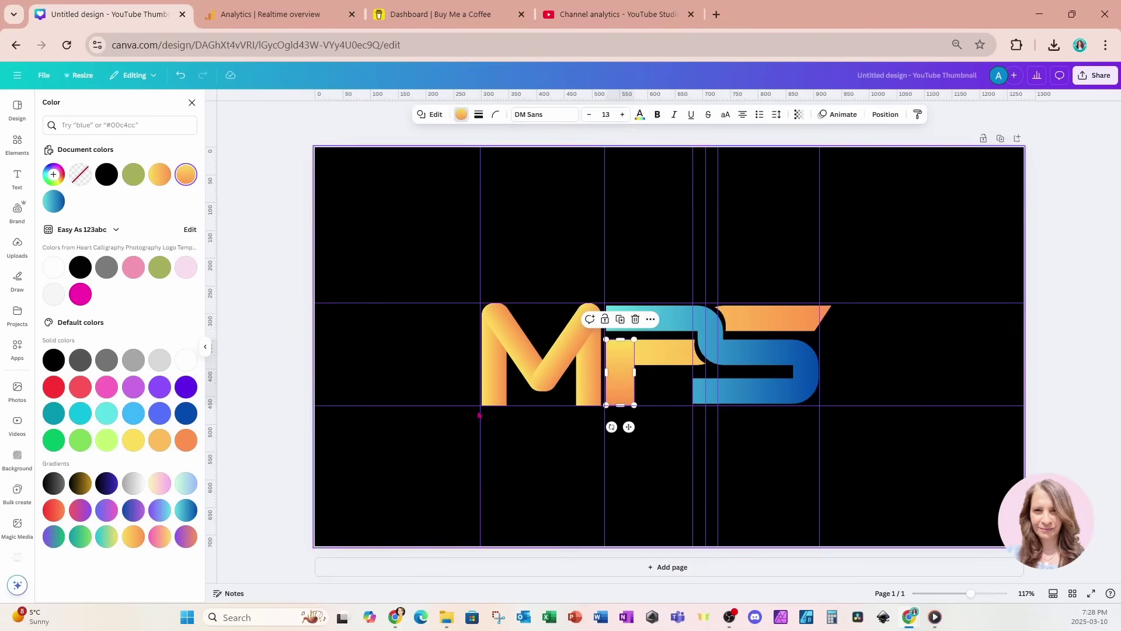
left_click(766, 432)
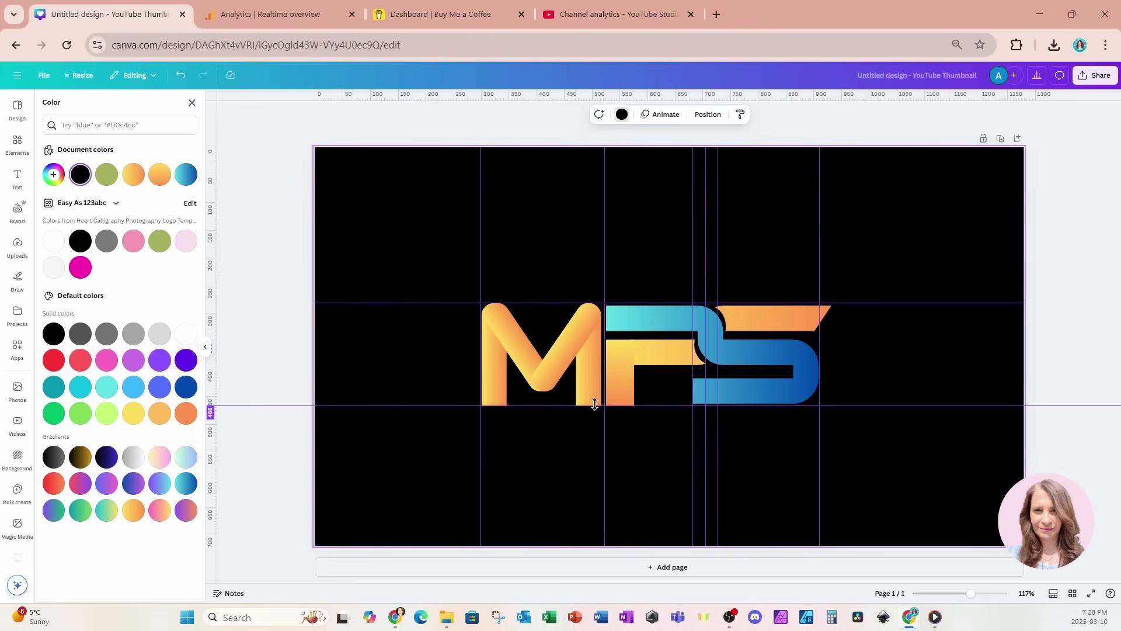
left_click(619, 394)
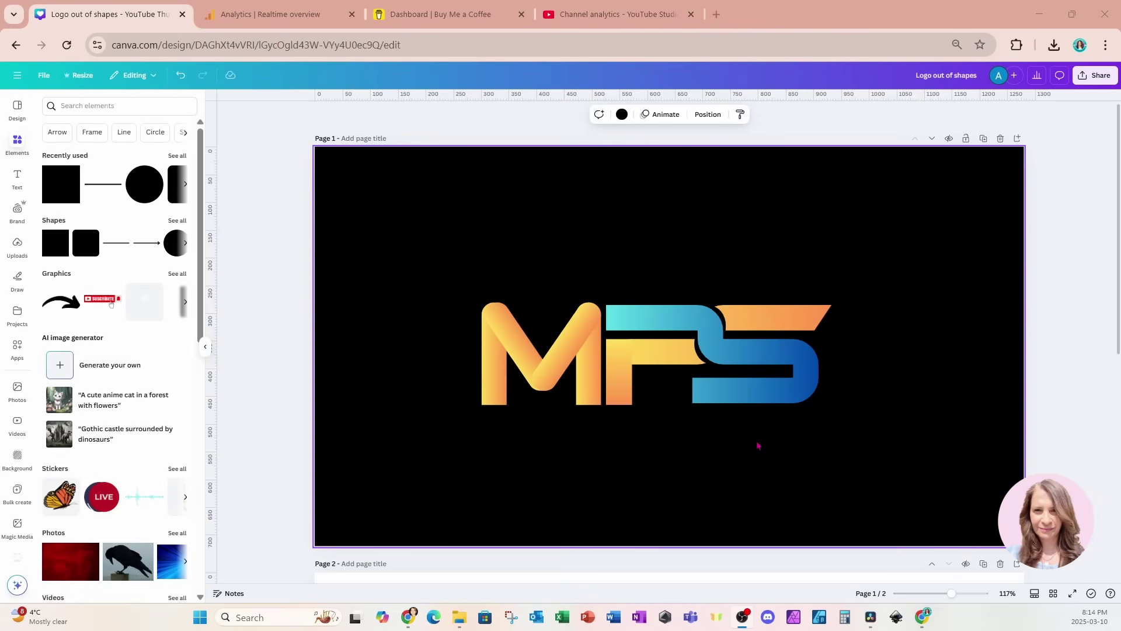
Bring back the white swoosh graphic around the M with undo, and recolor its inner arc dark blue
left_click(180, 75)
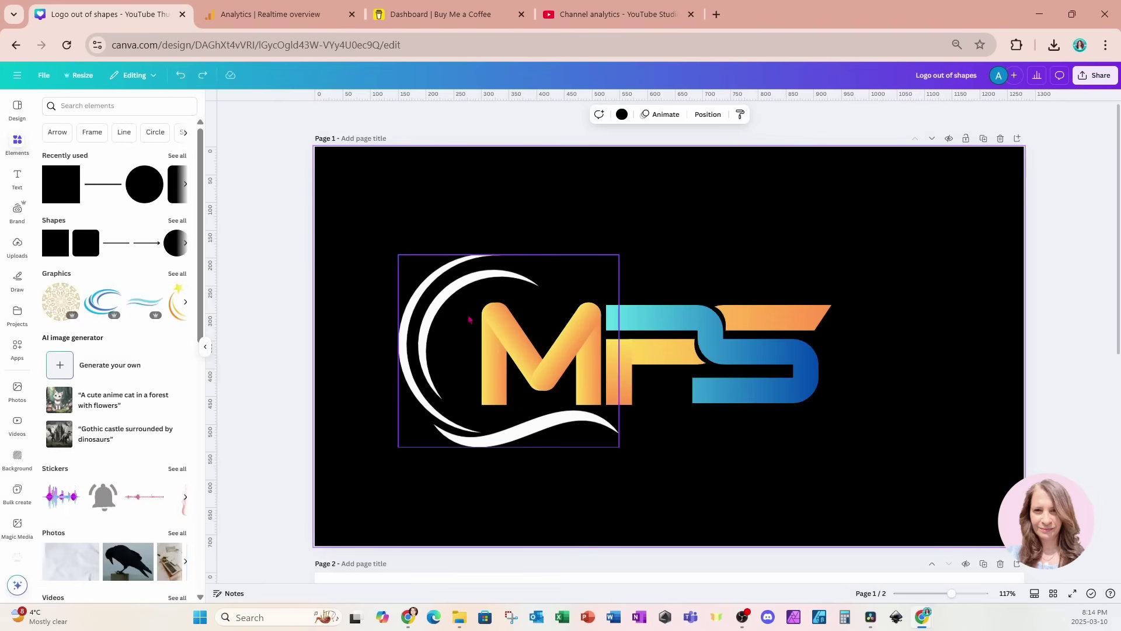
left_click(493, 268)
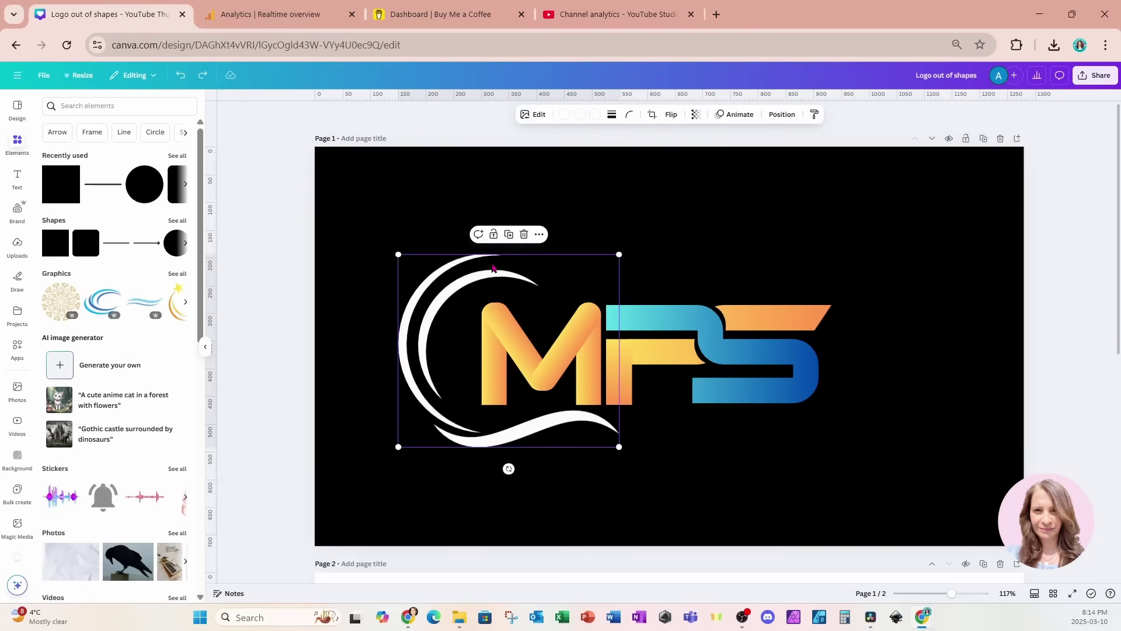
left_click(564, 114)
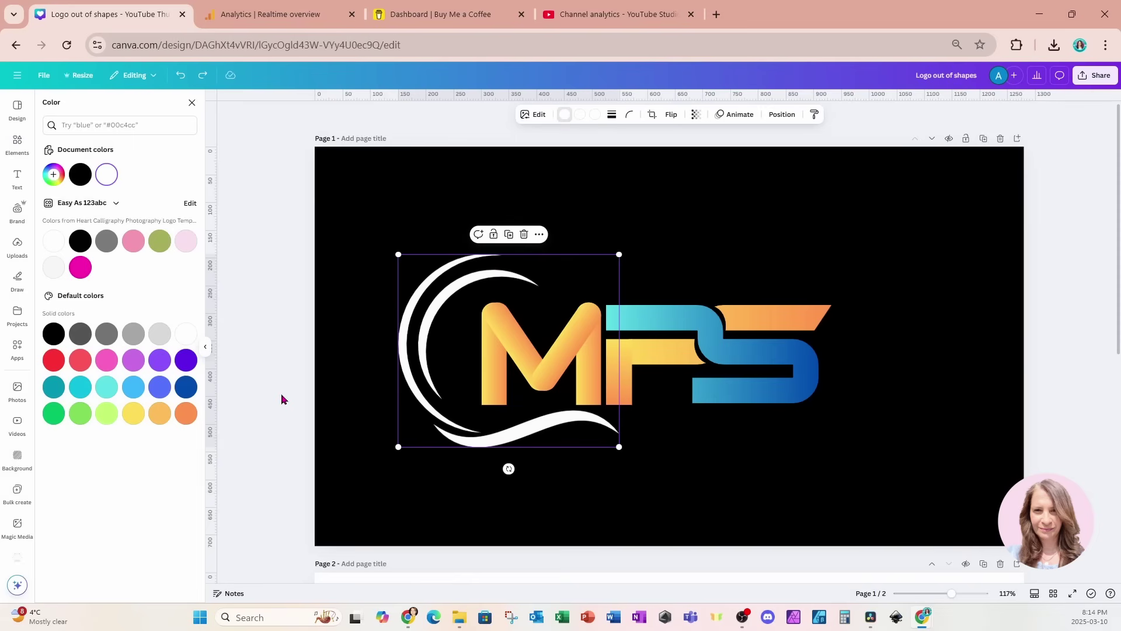
left_click(188, 389)
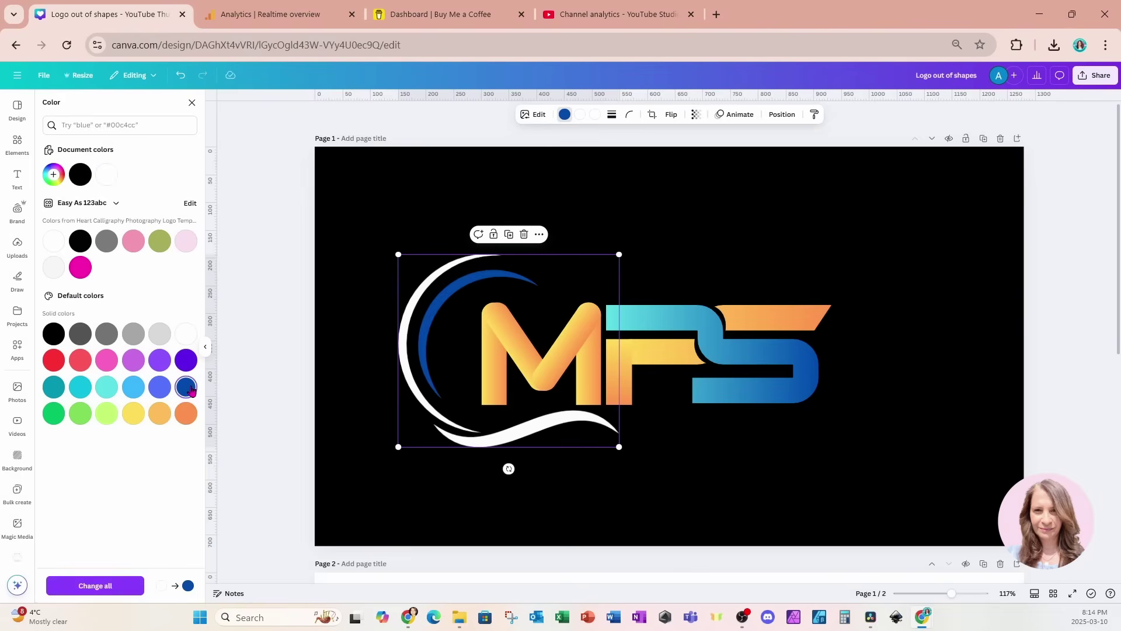
Recolor the swoosh graphic's outer arc orange and the wave beneath the letters teal
left_click(579, 114)
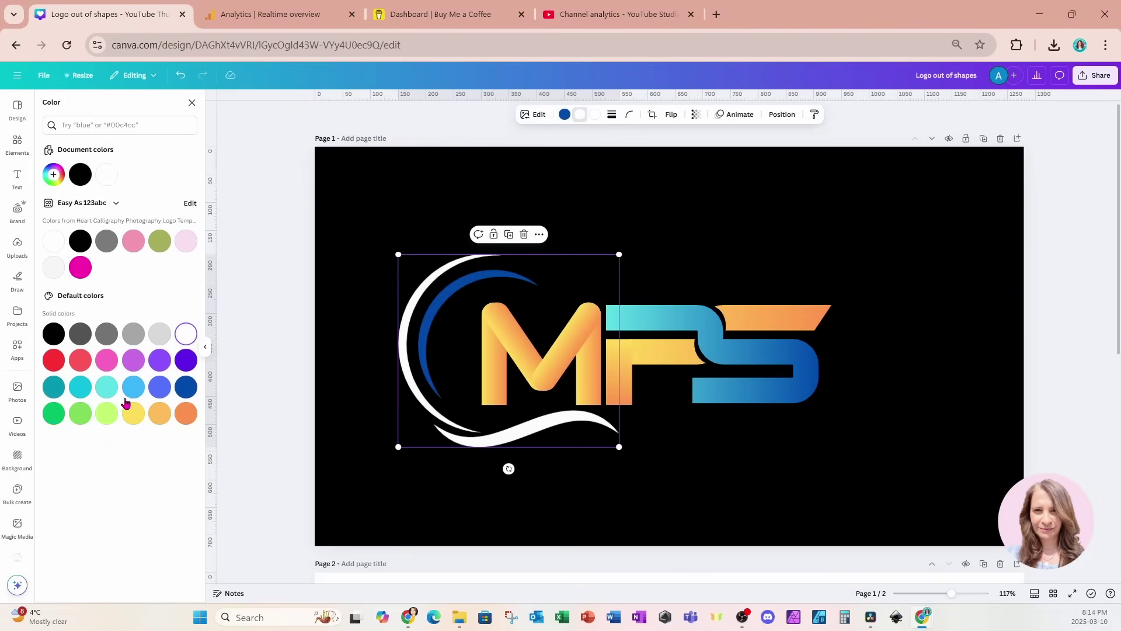
left_click(184, 414)
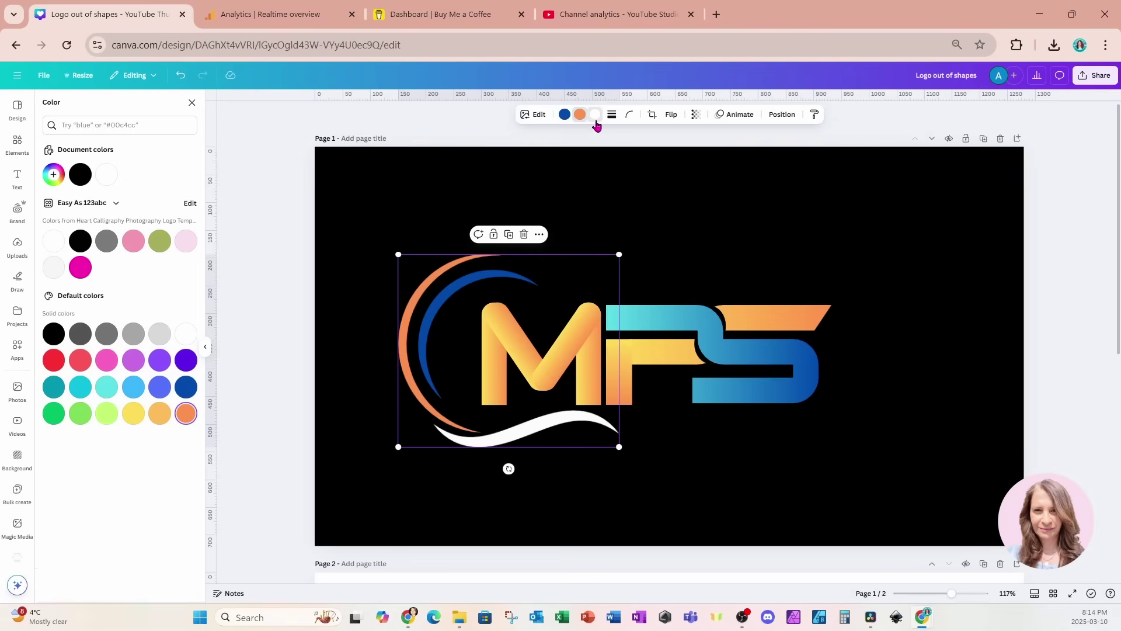
left_click(595, 120)
left_click(54, 388)
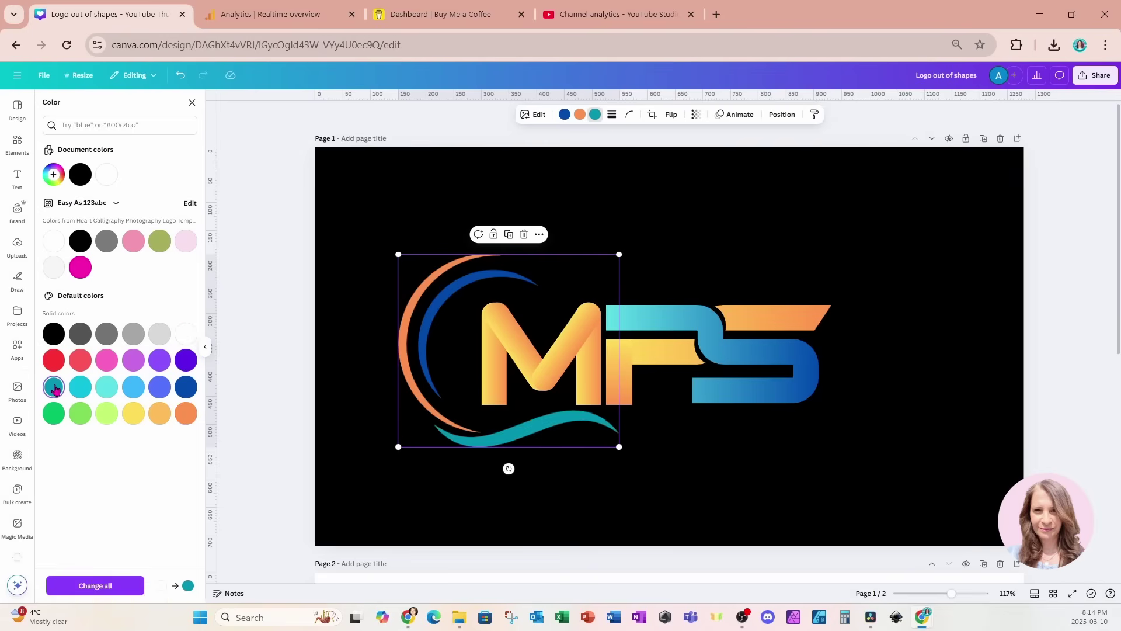
Change the page 1 background color to white
left_click(877, 243)
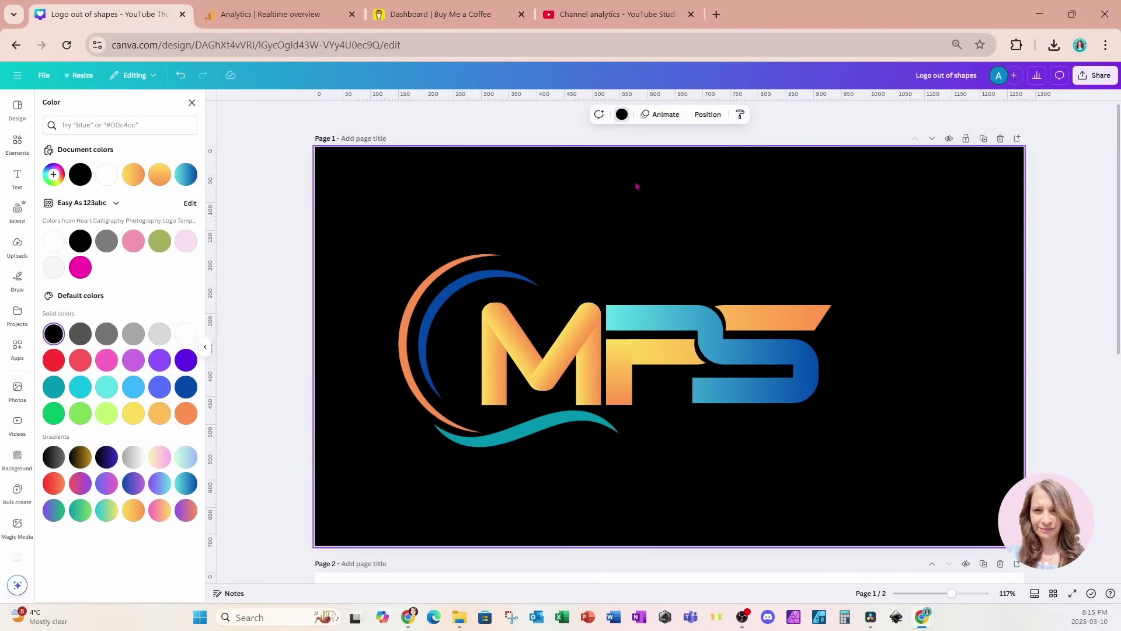
left_click(622, 115)
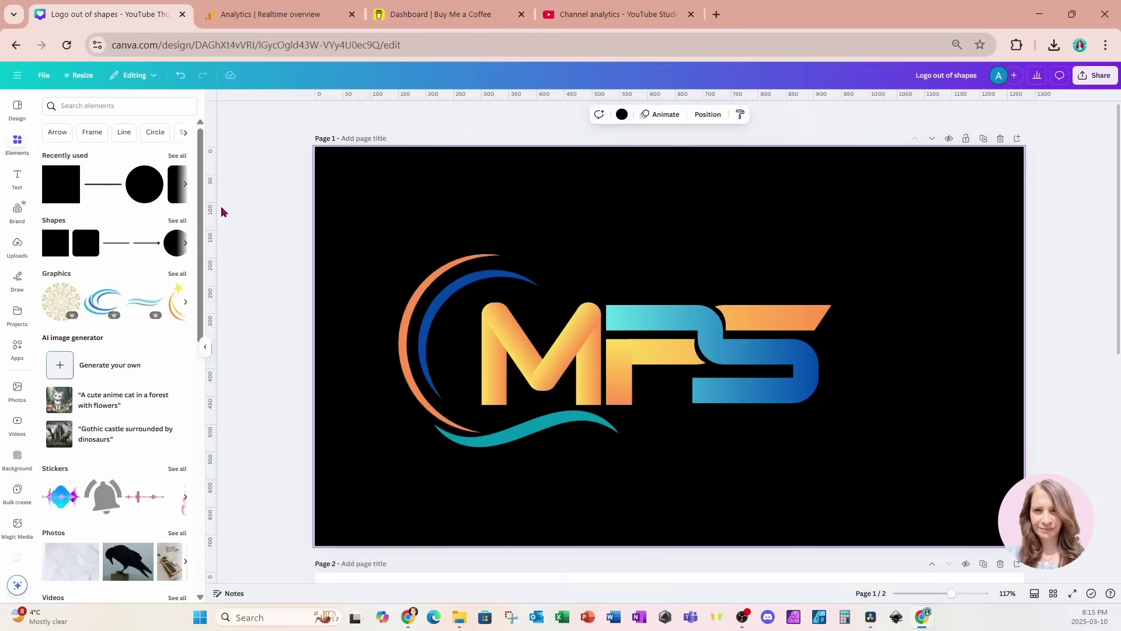
left_click(622, 115)
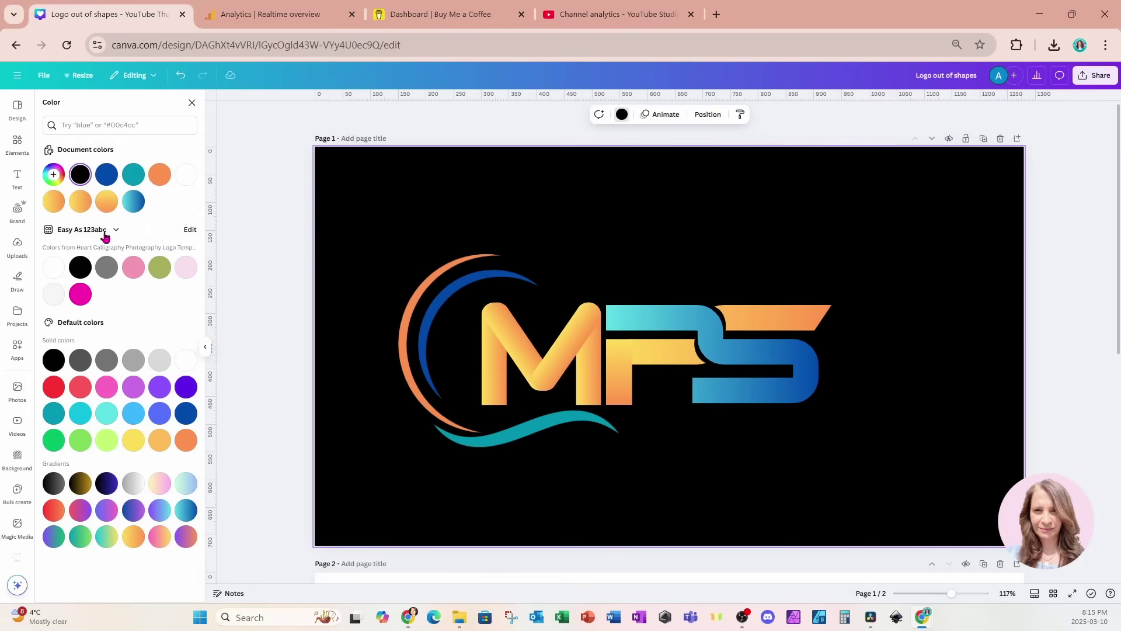
left_click(53, 266)
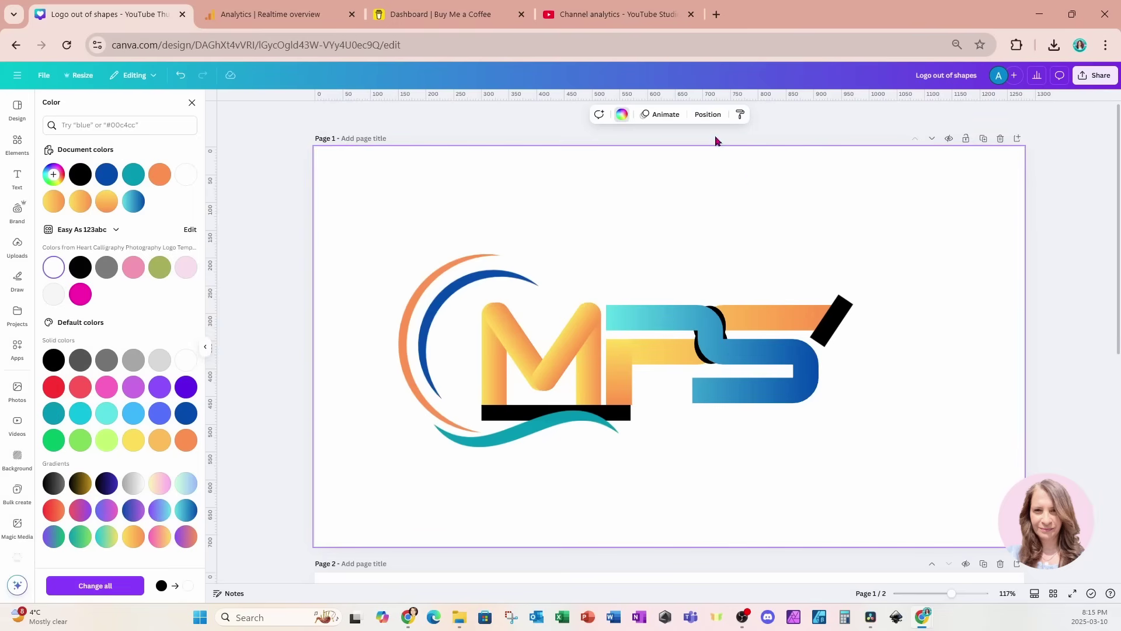
Select the four black masking shapes together (bottom strip, slanted bar and two ovals) and recolor them white to match the background
left_click(708, 114)
left_click(167, 213)
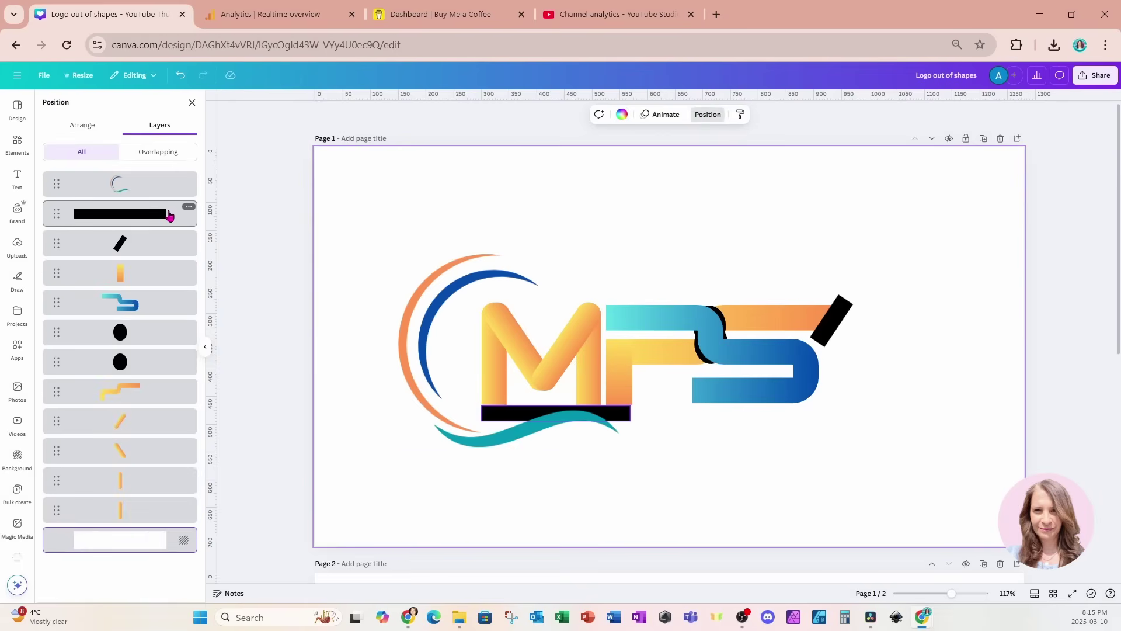
left_click(150, 255, "shift")
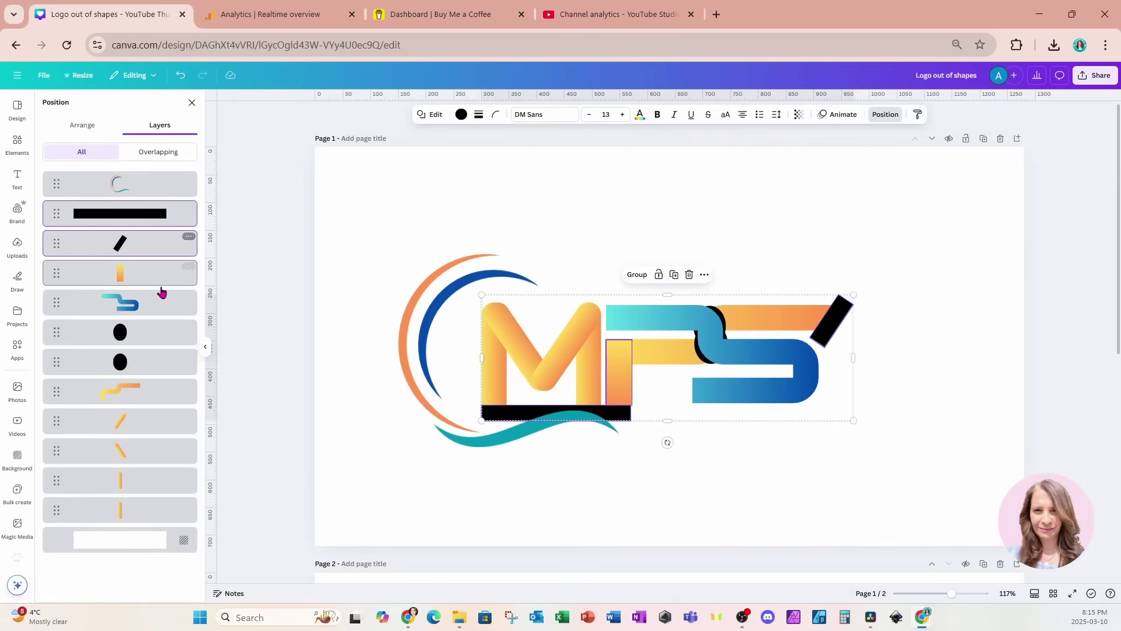
left_click(157, 331, "shift")
left_click(156, 363, "shift")
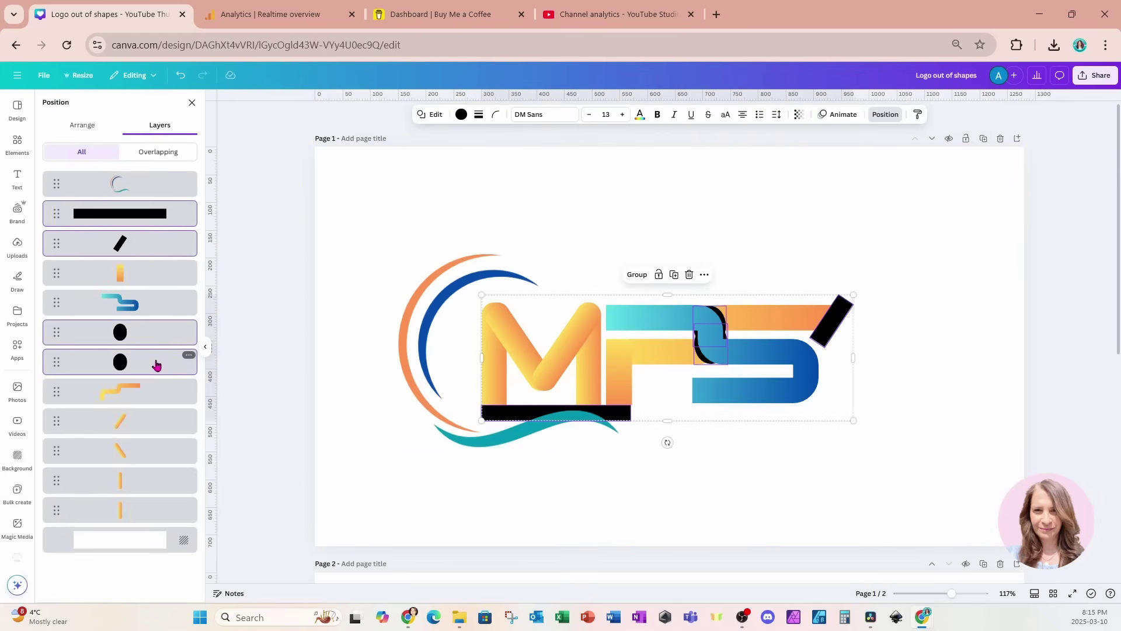
left_click(461, 114)
left_click(61, 204)
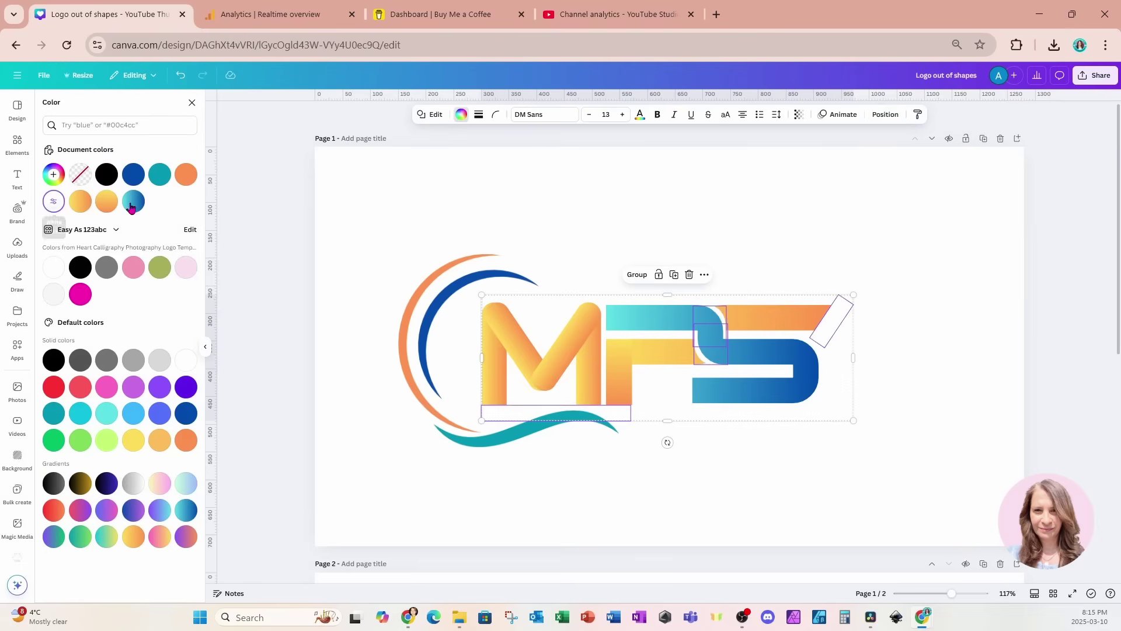
left_click(722, 181)
Download only the current page, Page 1, as a PNG
left_click(1098, 76)
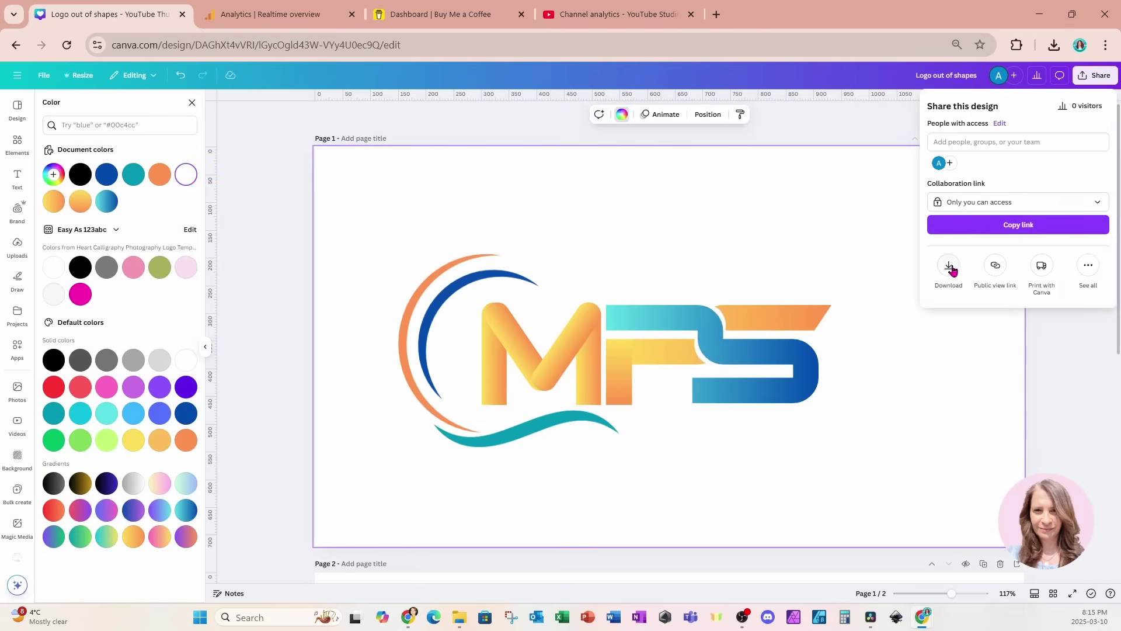
left_click(951, 266)
left_click(1004, 279)
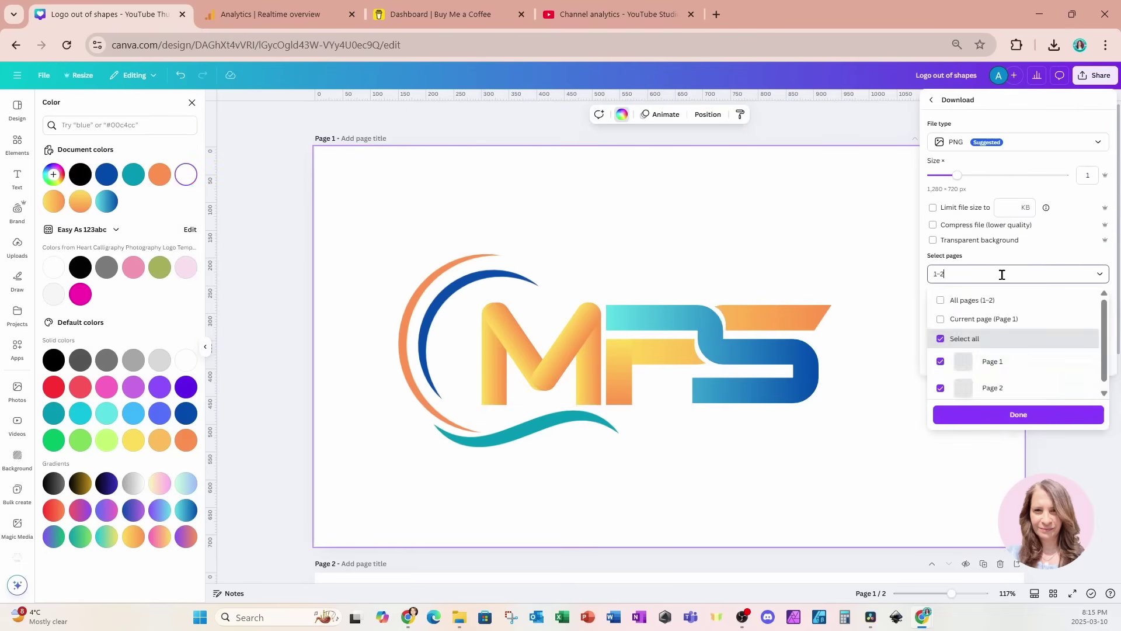
left_click(993, 319)
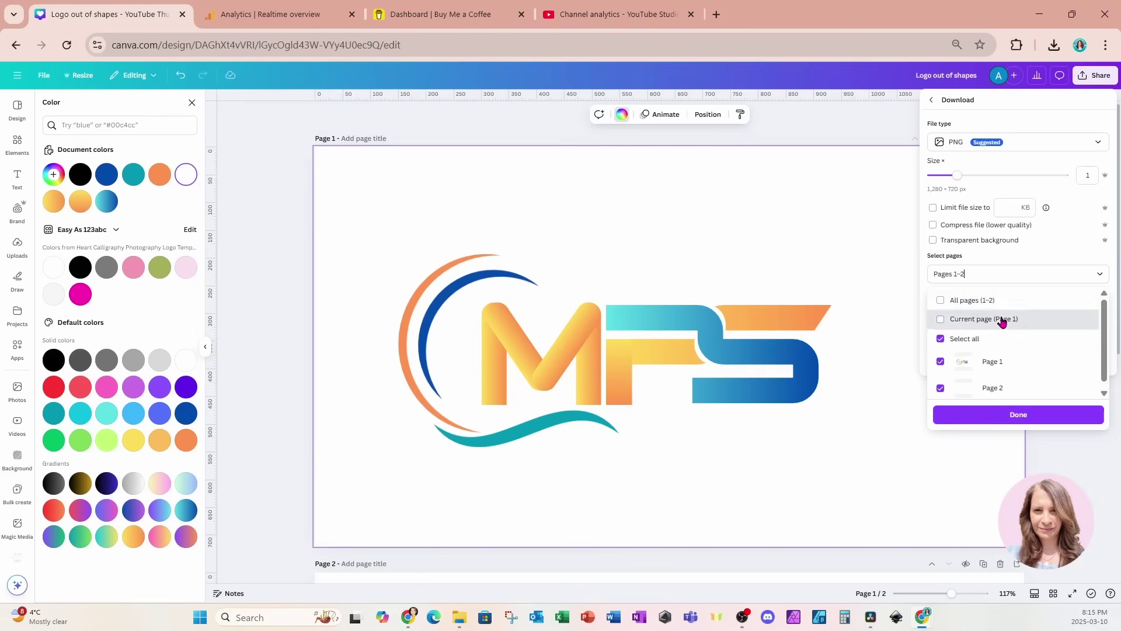
left_click(972, 414)
left_click(942, 330)
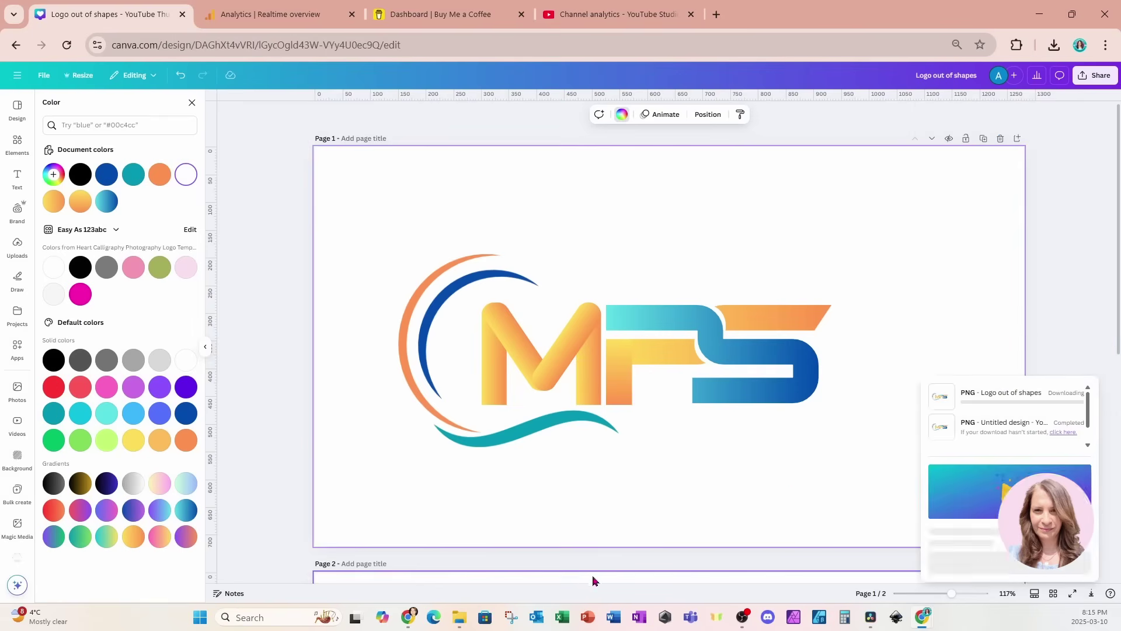
Place the downloaded file Logo out of shapes.png on the blank page 2
scroll(622, 514, "down", 2)
scroll(622, 513, "down", 5)
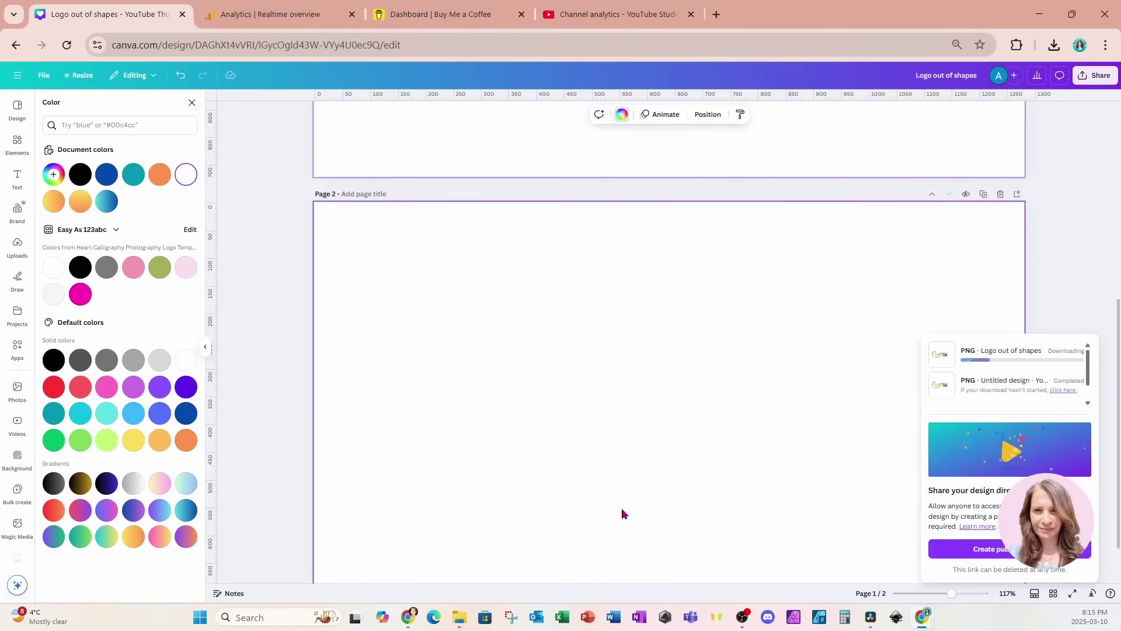
left_click(1054, 45)
left_click_drag(938, 110, 700, 368)
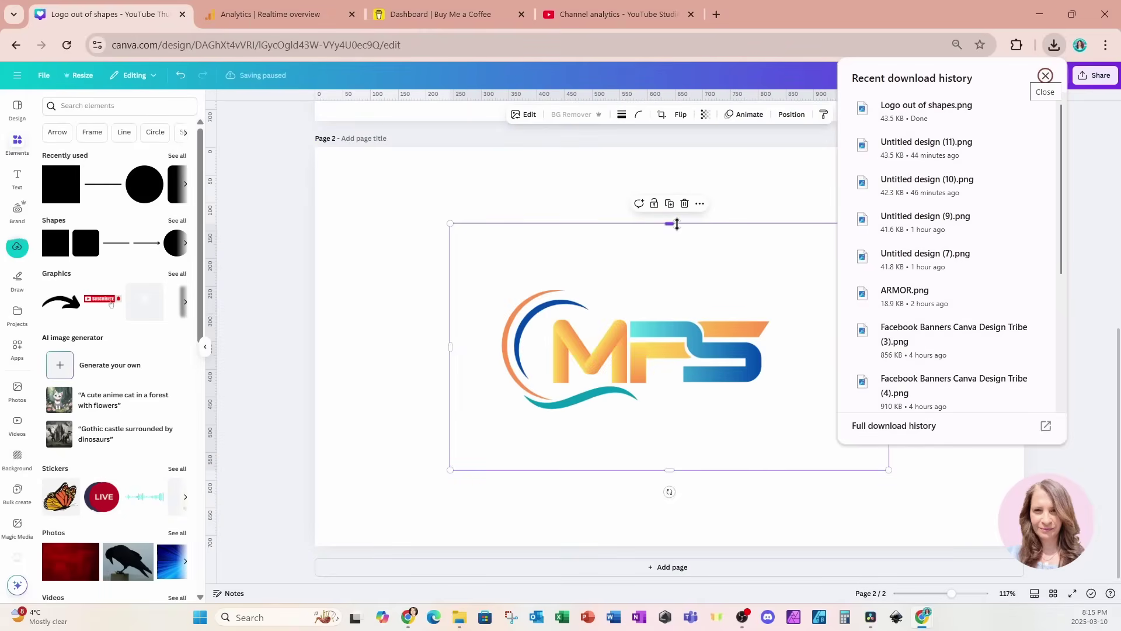
left_click(690, 246)
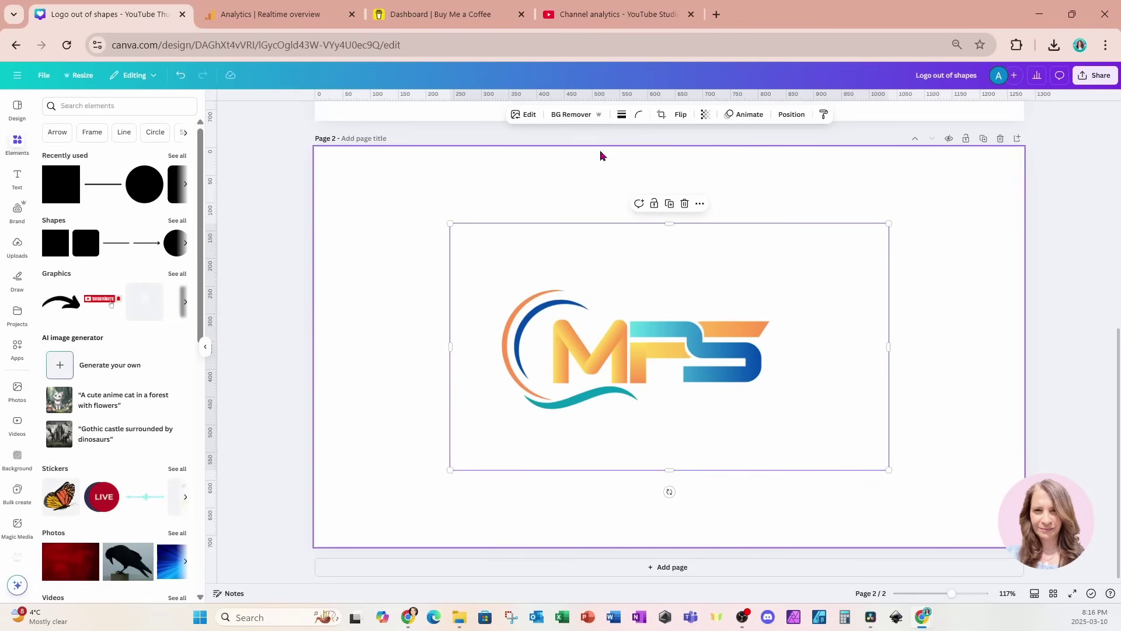
Remove the background of the logo image on page 2 and crop all four sides close to the artwork
left_click(571, 115)
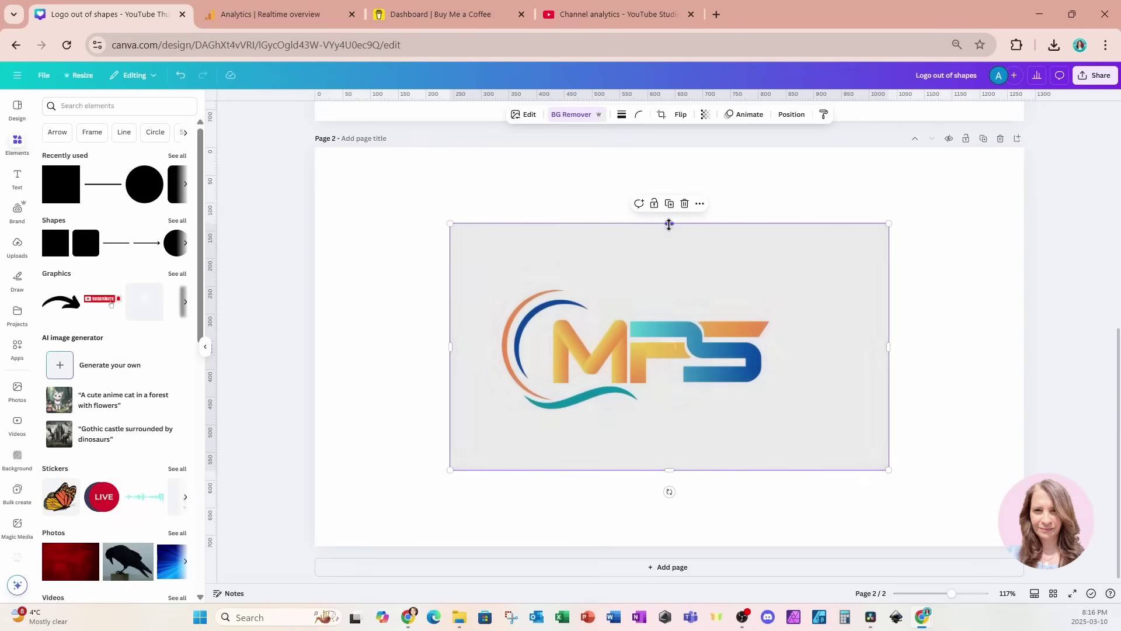
left_click_drag(669, 225, 669, 282)
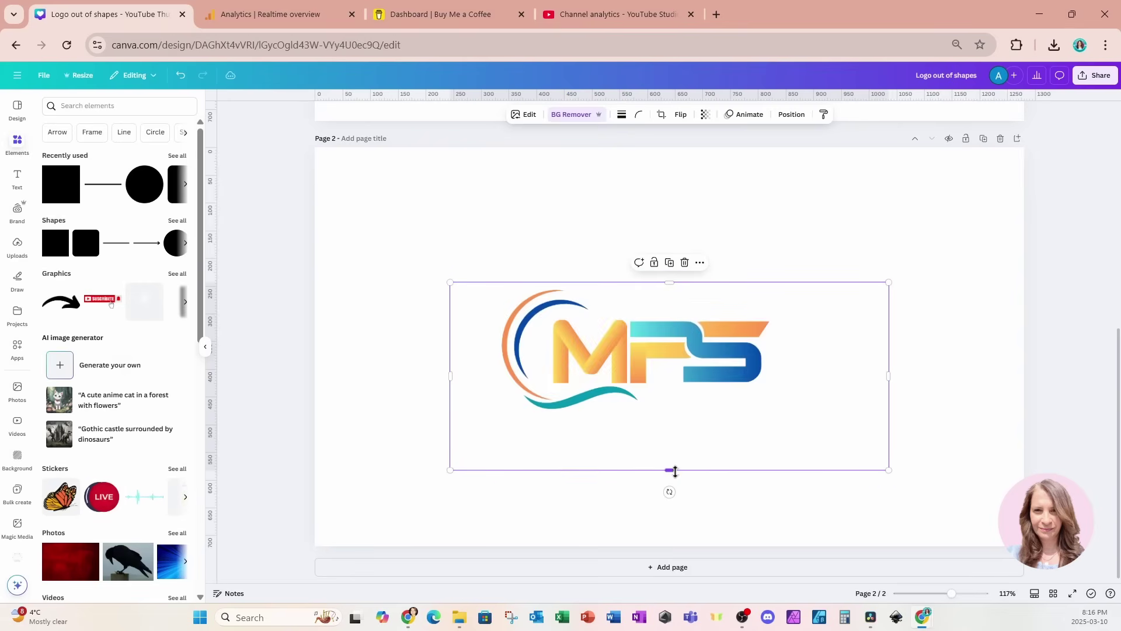
left_click_drag(675, 471, 669, 414)
left_click_drag(453, 348, 484, 348)
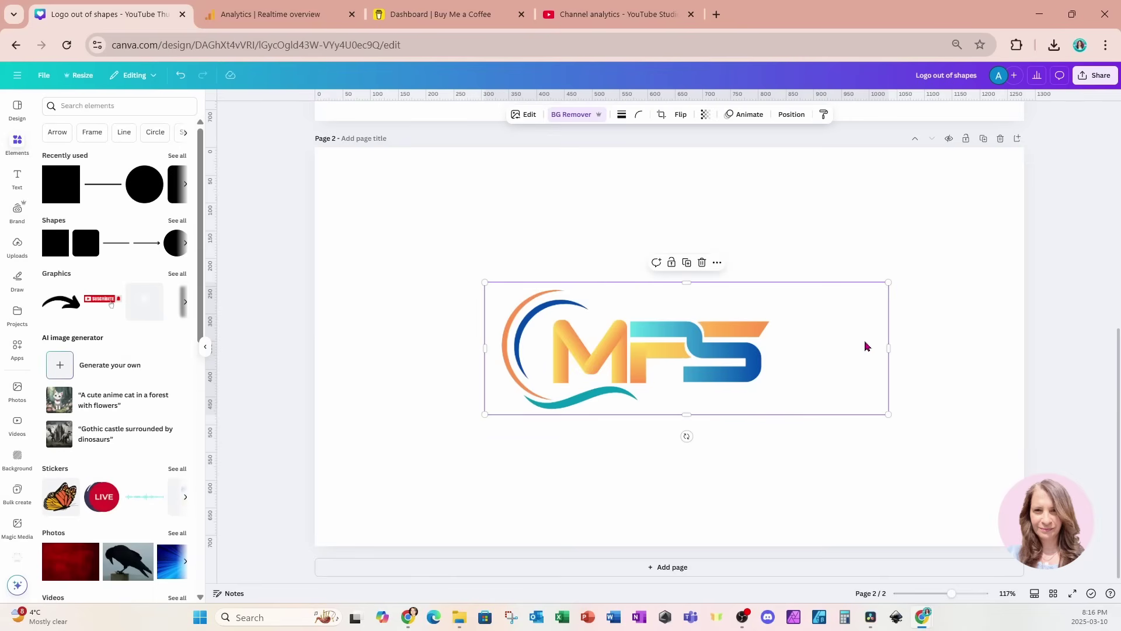
left_click_drag(885, 352, 786, 349)
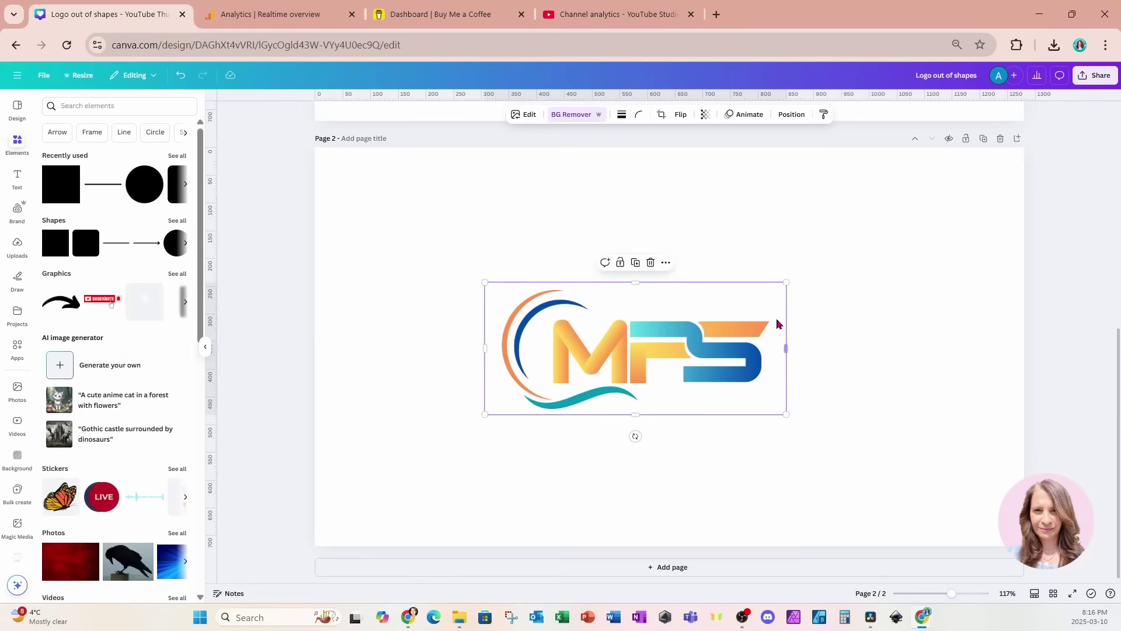
Enlarge the cropped logo image to fill most of page 2's width and position it near the page's center
left_click_drag(786, 286, 937, 216)
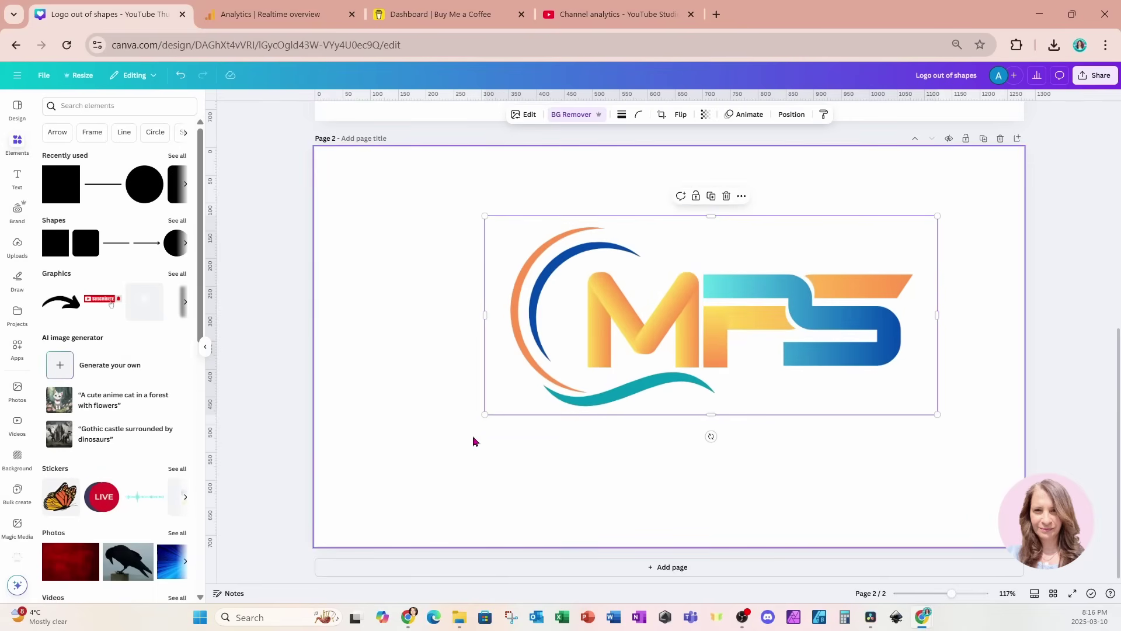
left_click_drag(486, 420, 368, 520)
left_click_drag(703, 328, 714, 334)
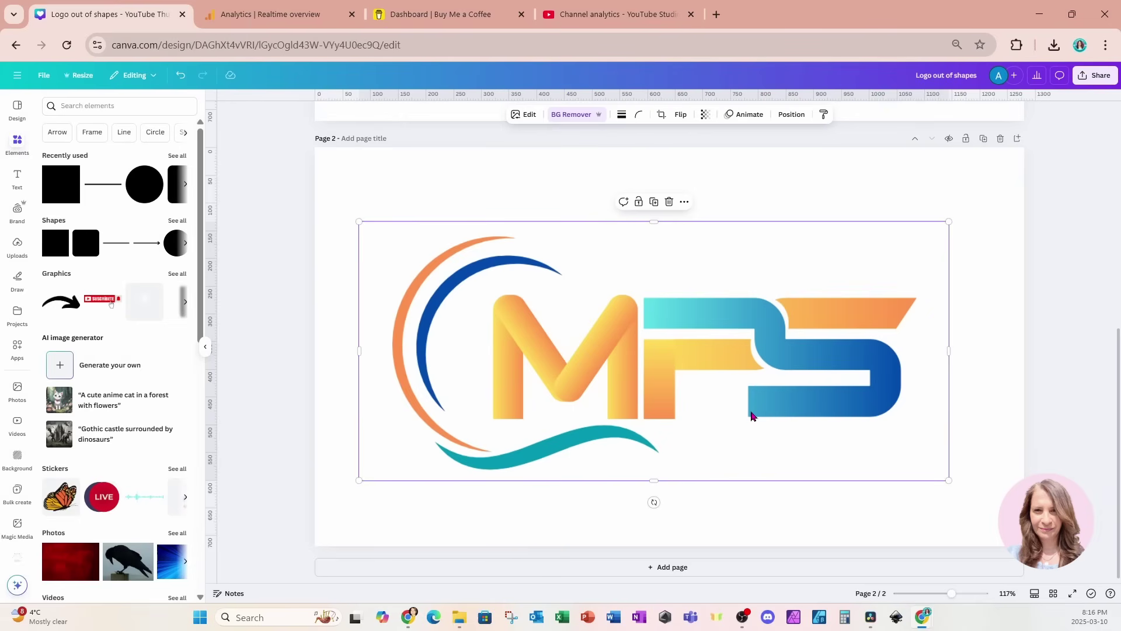
Apply a Drop shadow to the logo image with distance 24 and intensity 70
left_click(527, 115)
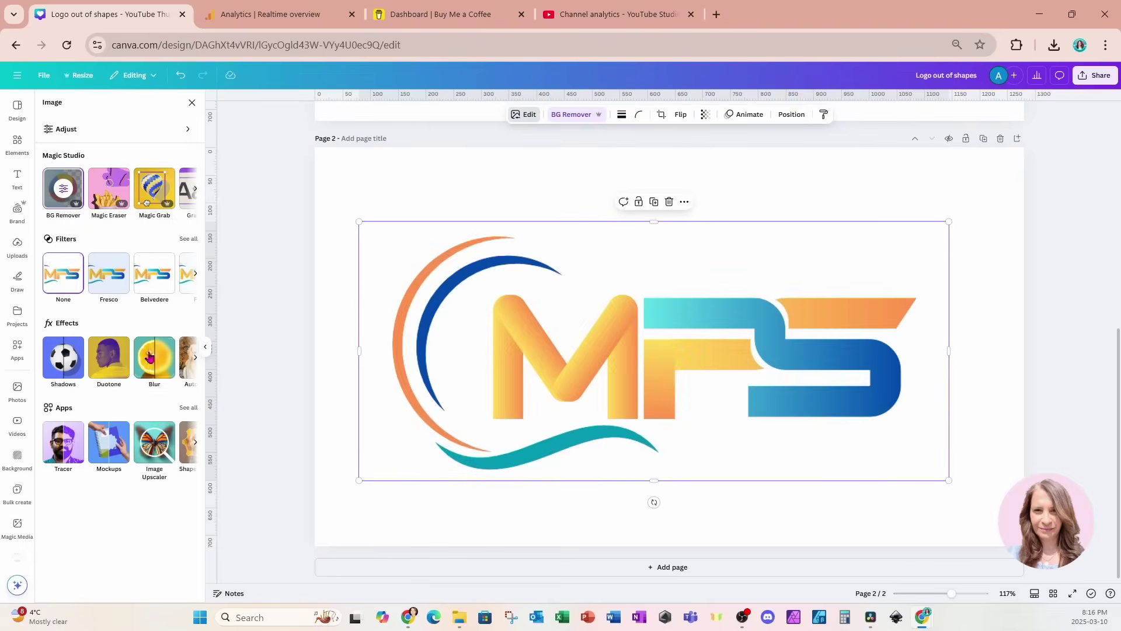
left_click(73, 363)
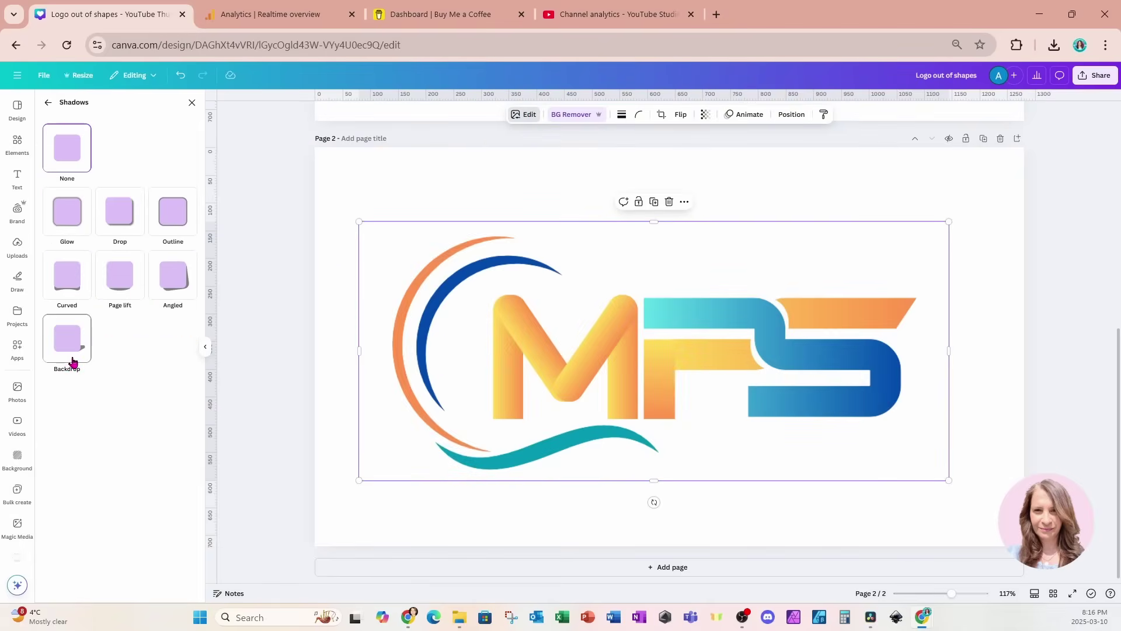
left_click(125, 218)
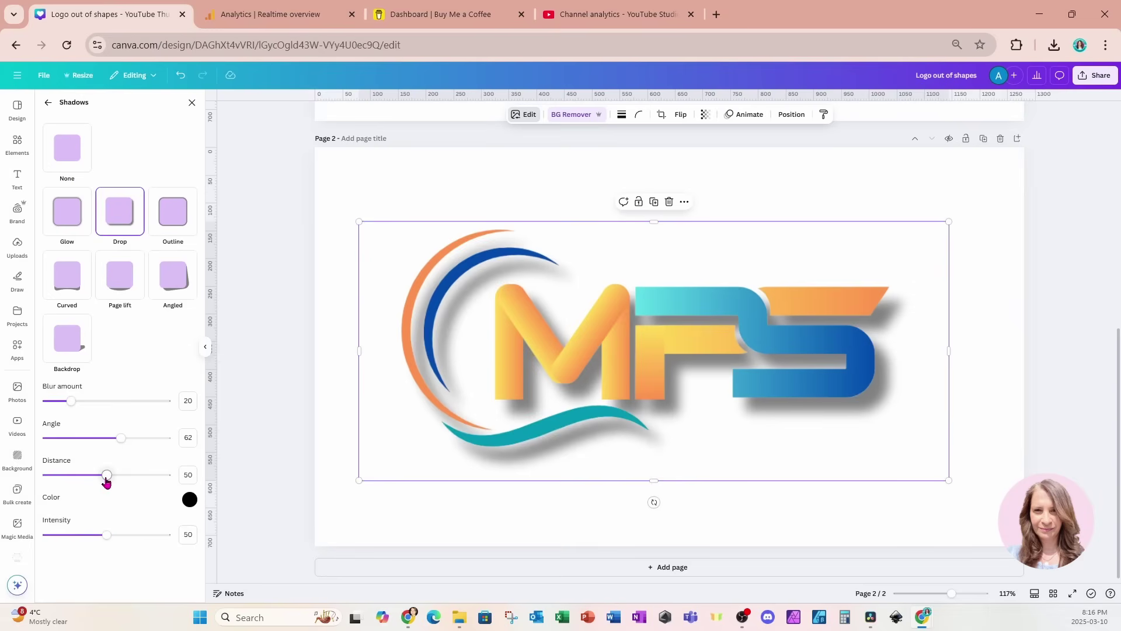
left_click_drag(106, 477, 76, 476)
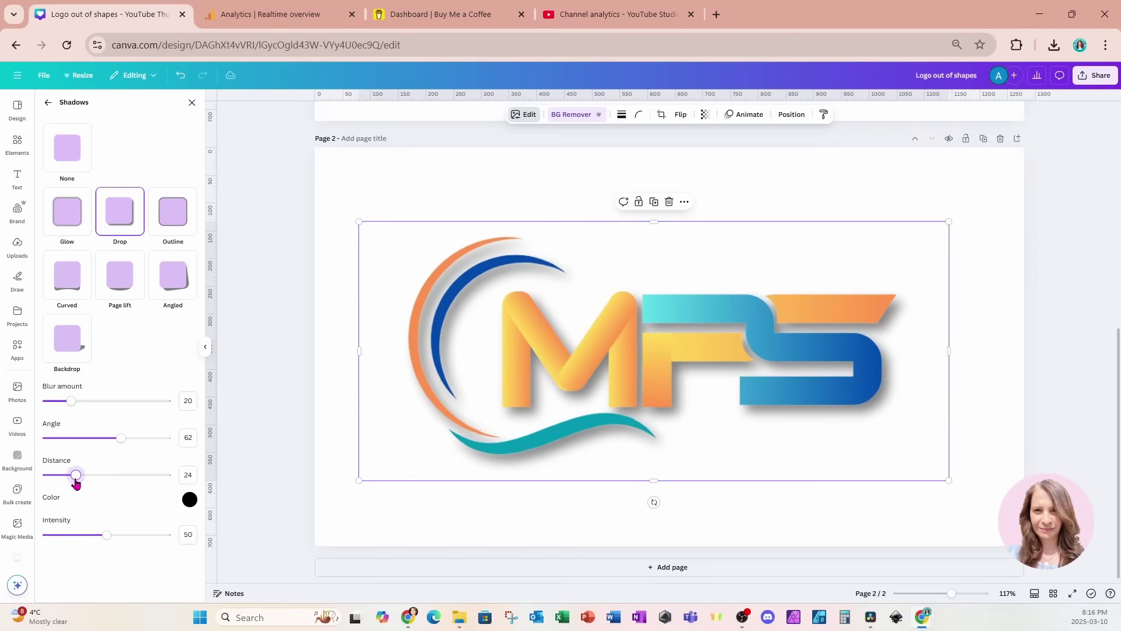
left_click_drag(108, 537, 132, 542)
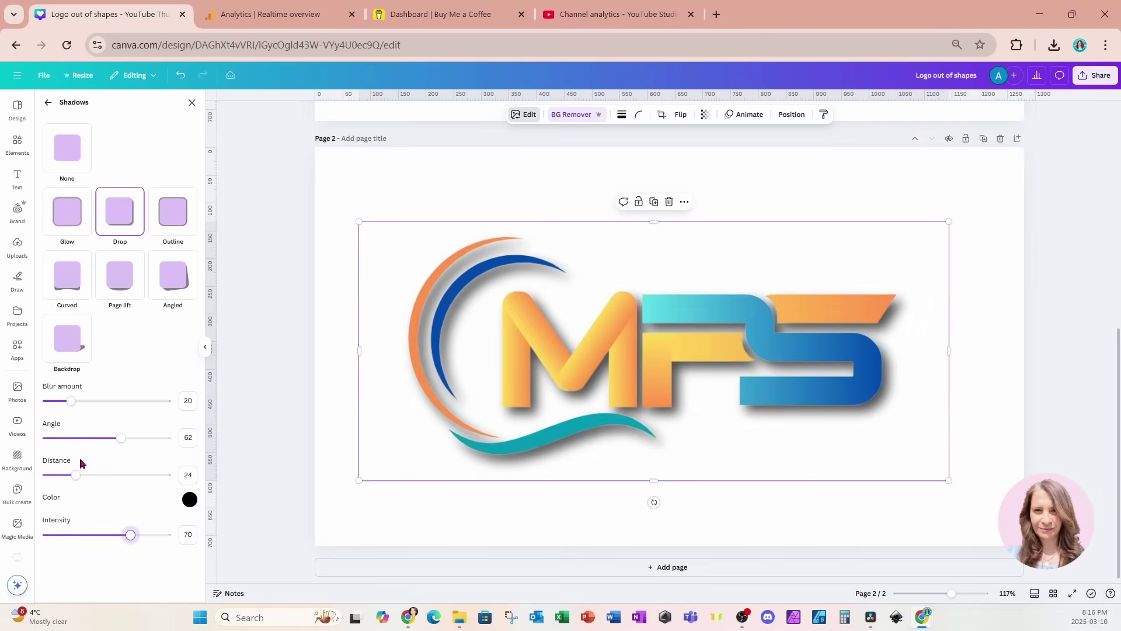
left_click(906, 188)
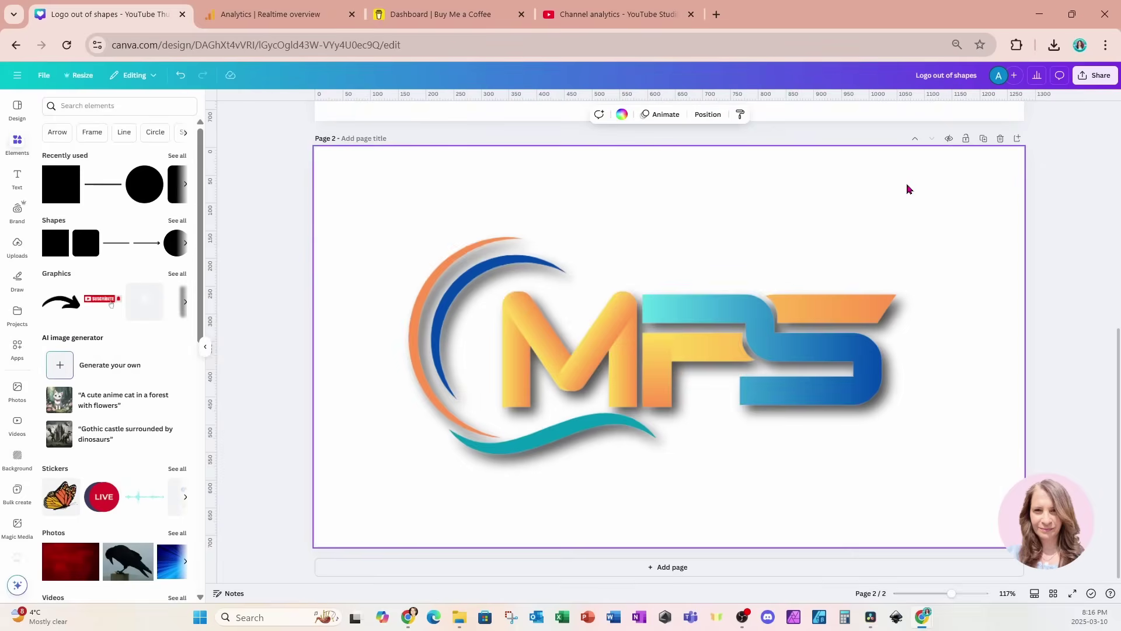